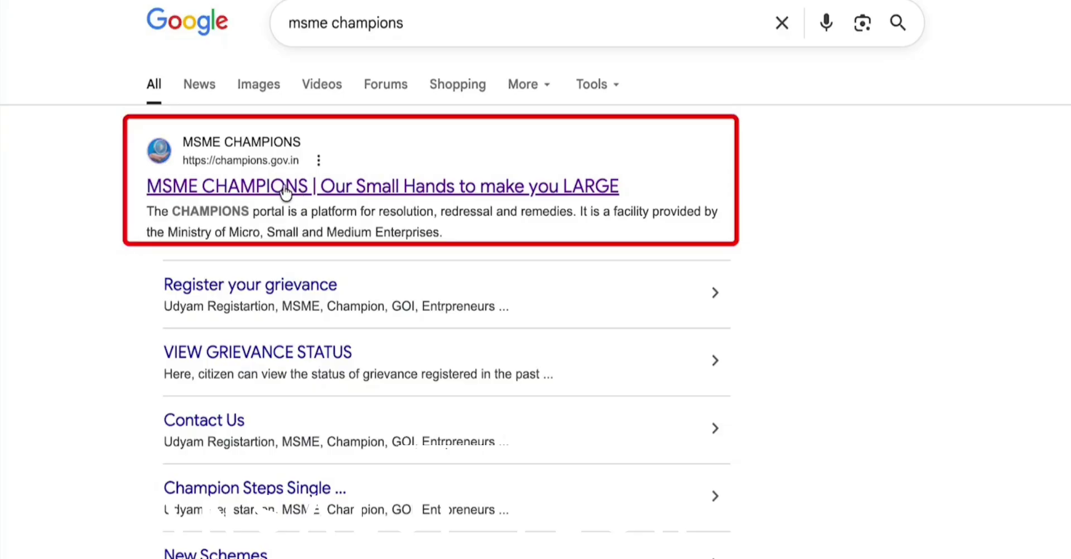
Open the MSME CHAMPIONS site from the search results and follow its Udyam Registration link to the registration form
left_click(282, 190)
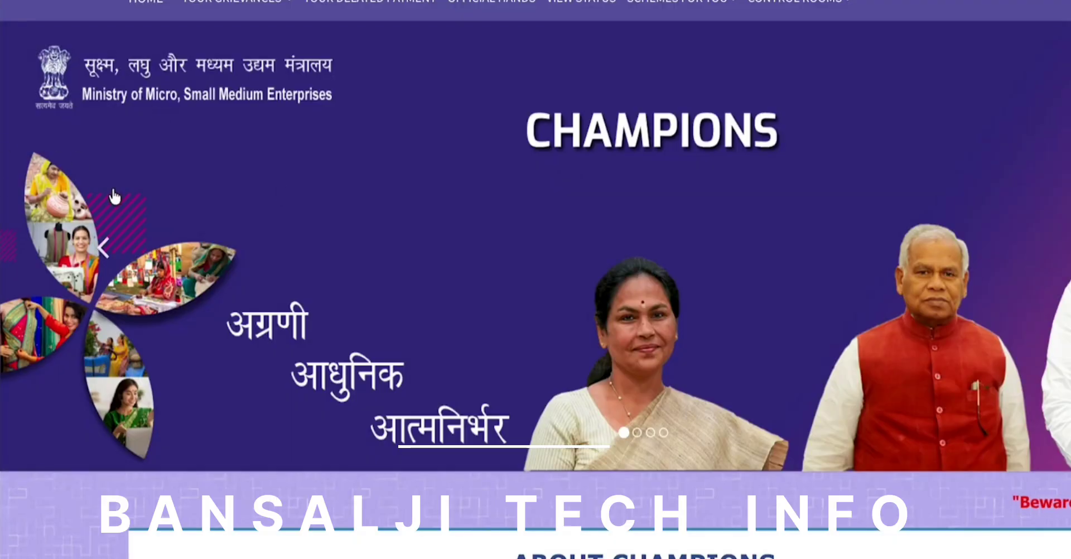
scroll(232, 222, "down", 20)
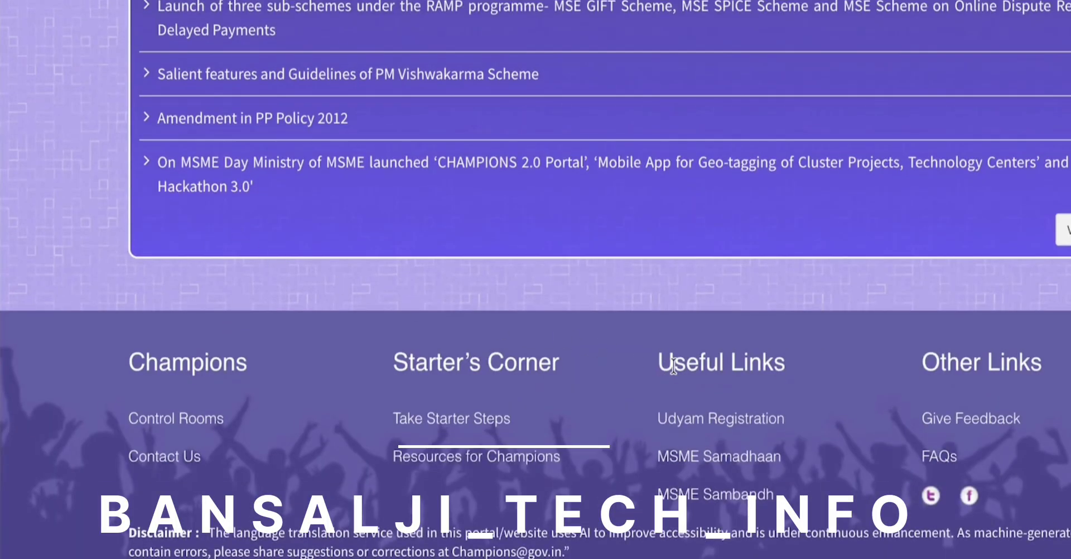
triple_click(674, 367)
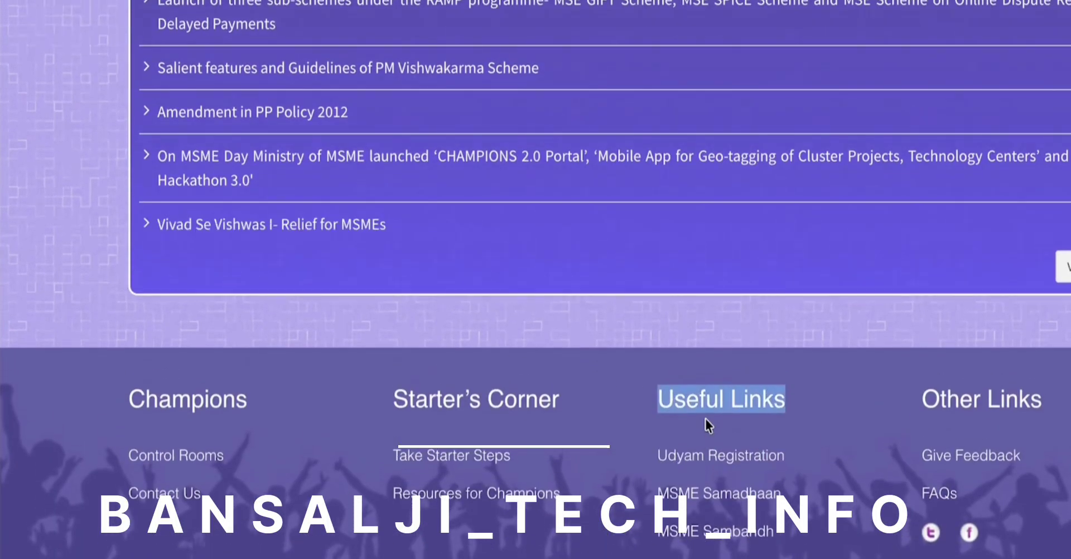
left_click(719, 463)
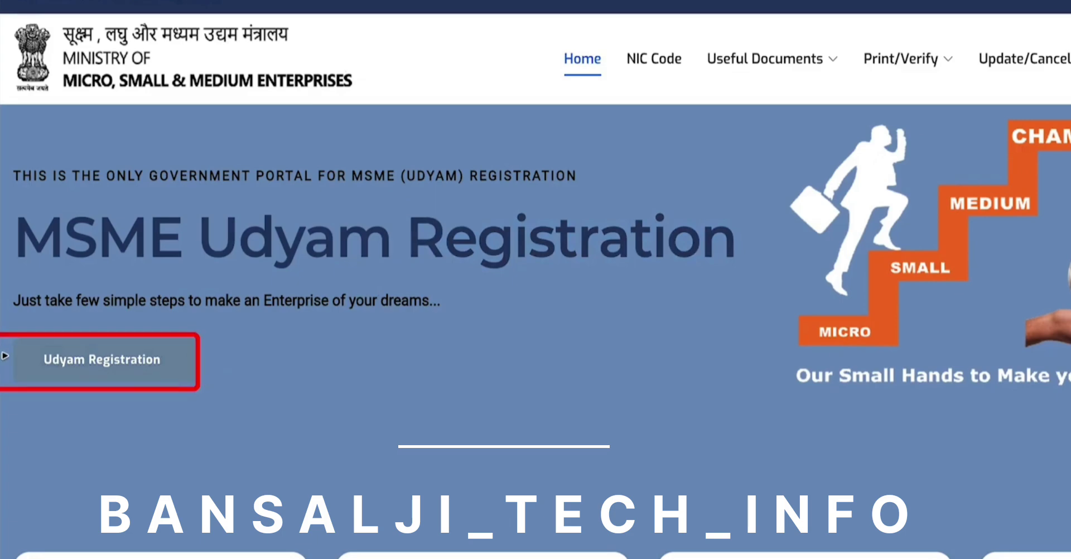
left_click(120, 360)
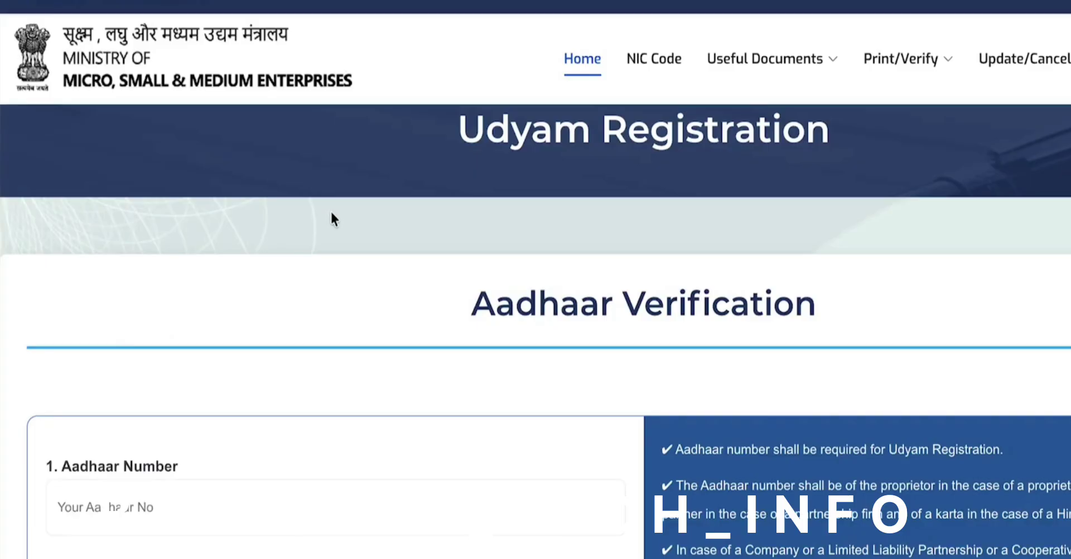
Fill in the Aadhaar number and the entrepreneur's name as per Aadhaar, and request the verification OTP
scroll(331, 212, "down", 1)
scroll(330, 213, "up", 1)
scroll(330, 213, "down", 2)
scroll(330, 211, "down", 2)
left_click(124, 295)
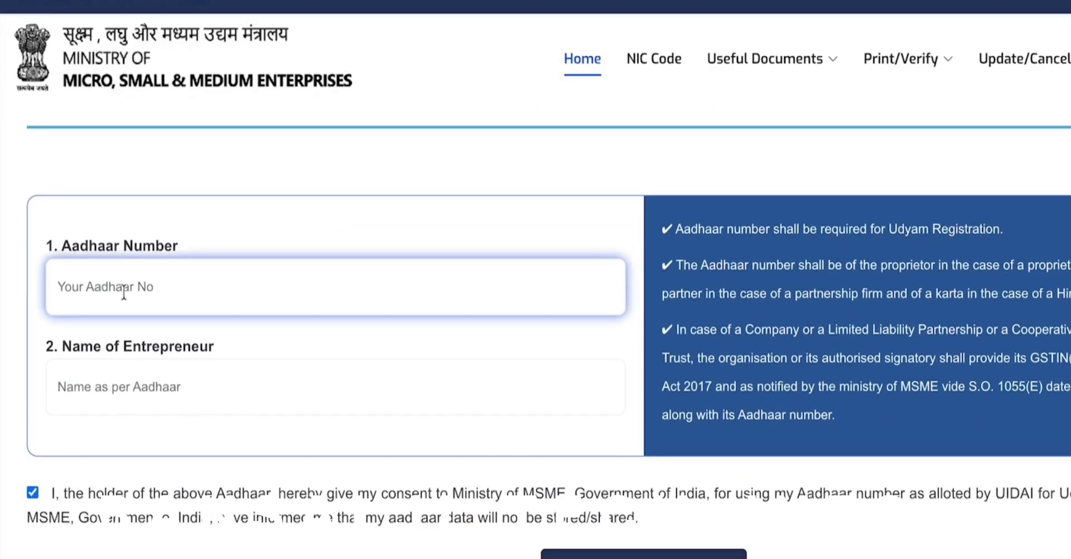
left_click(126, 390)
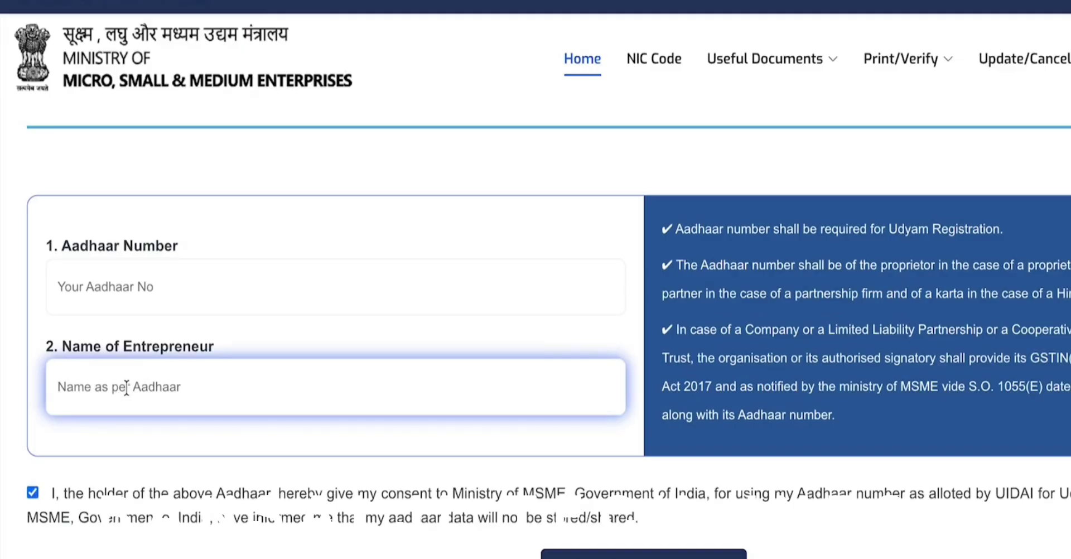
left_click(148, 286)
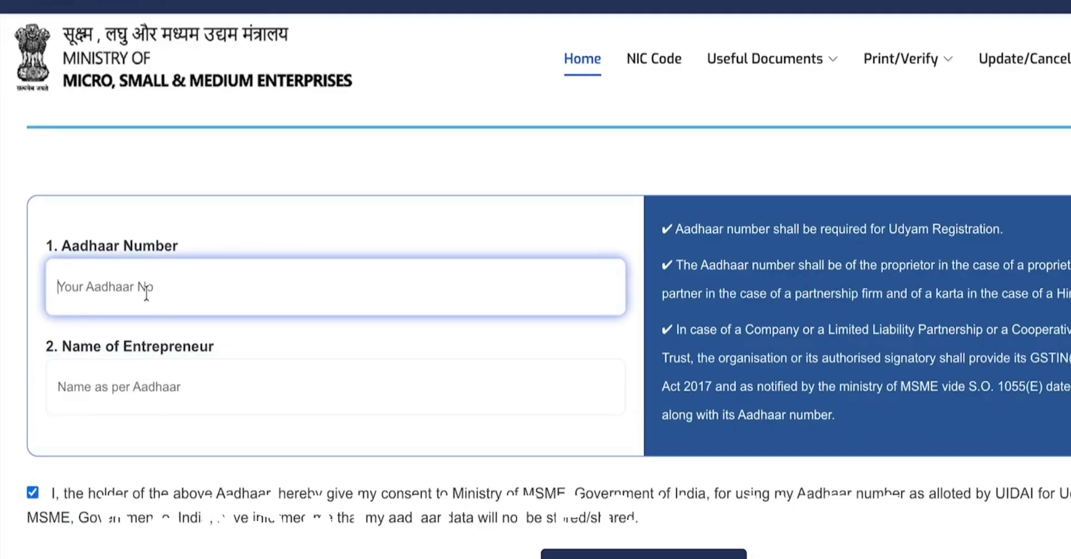
left_click(159, 381)
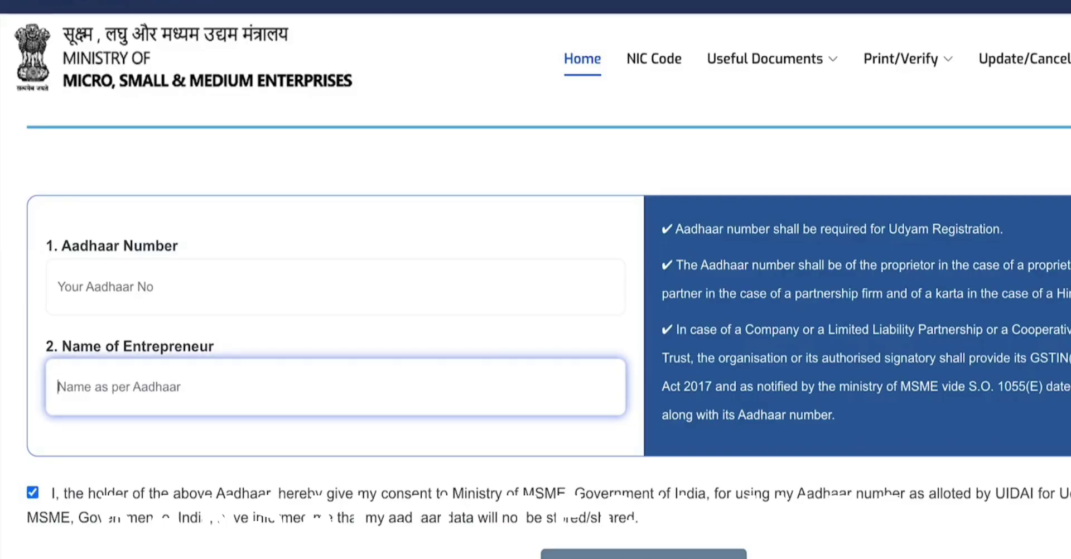
type("aakash")
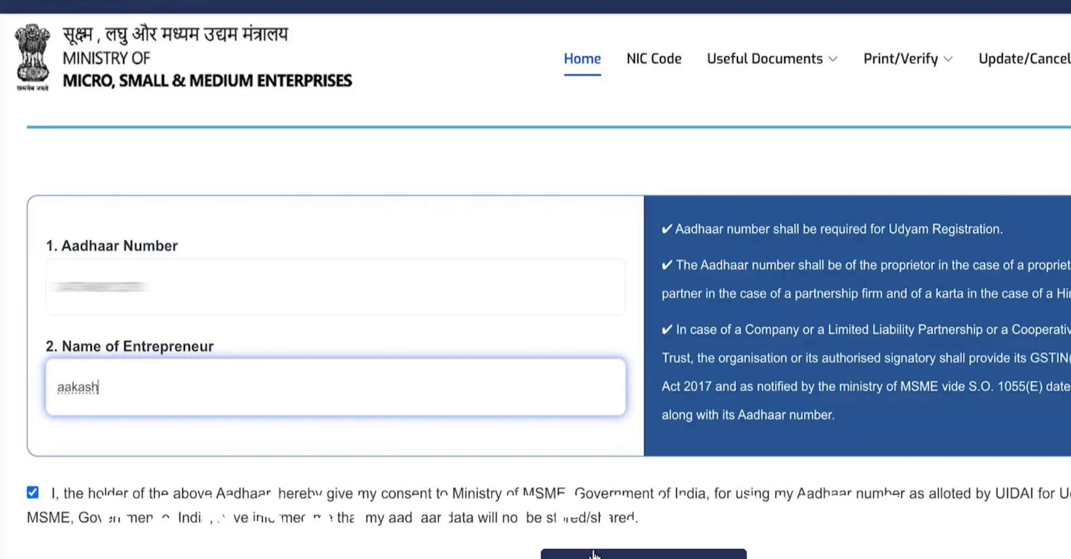
left_click(644, 554)
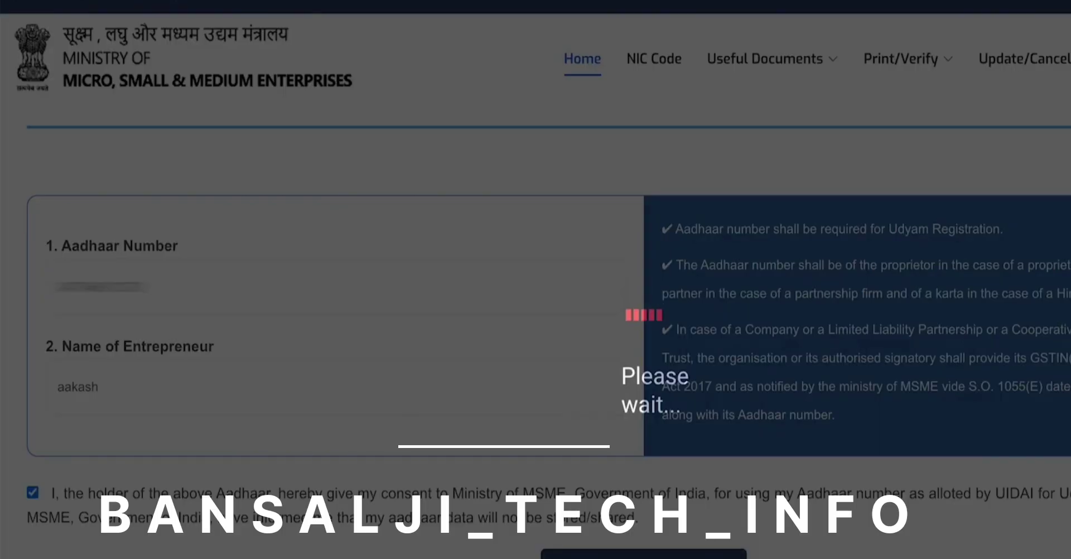
Enter the one-time password sent to the registered mobile and validate the Aadhaar
scroll(581, 544, "down", 4)
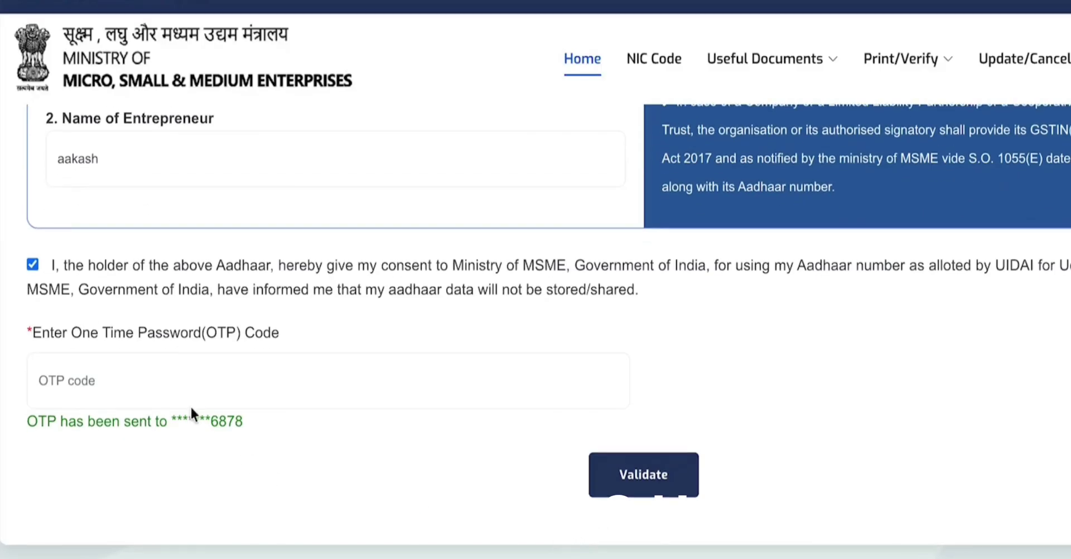
left_click(114, 375)
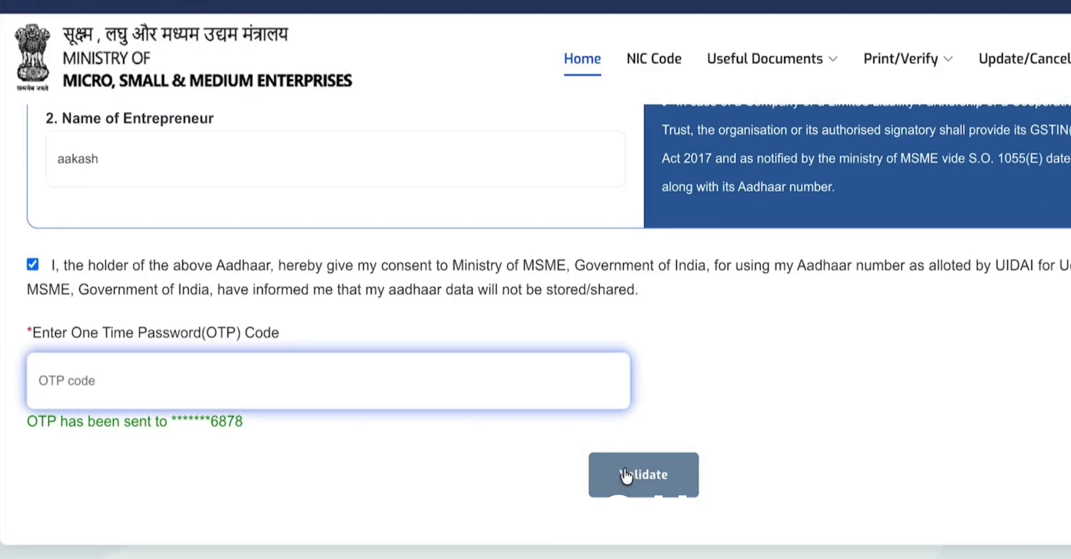
left_click(514, 472)
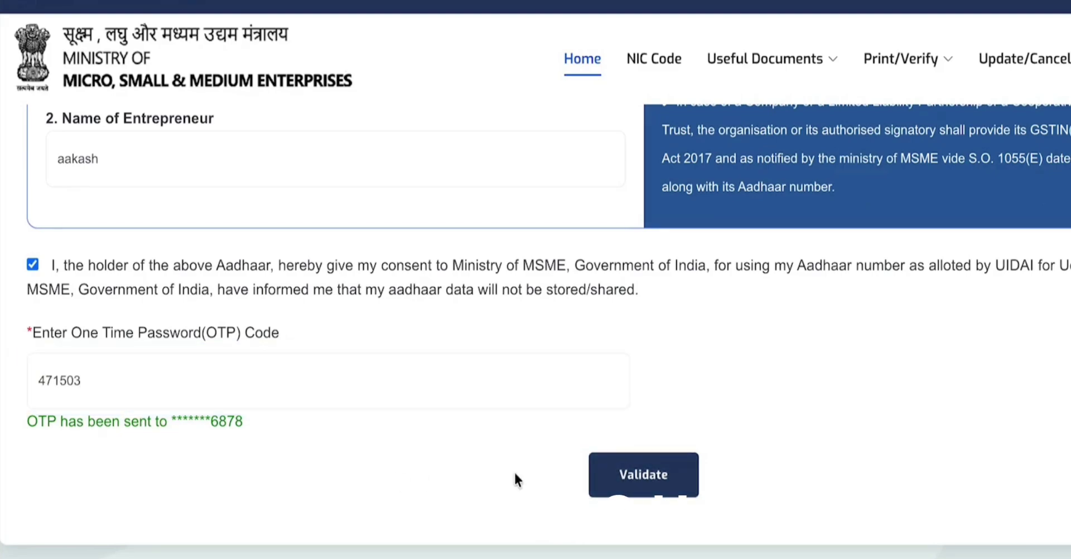
left_click(608, 479)
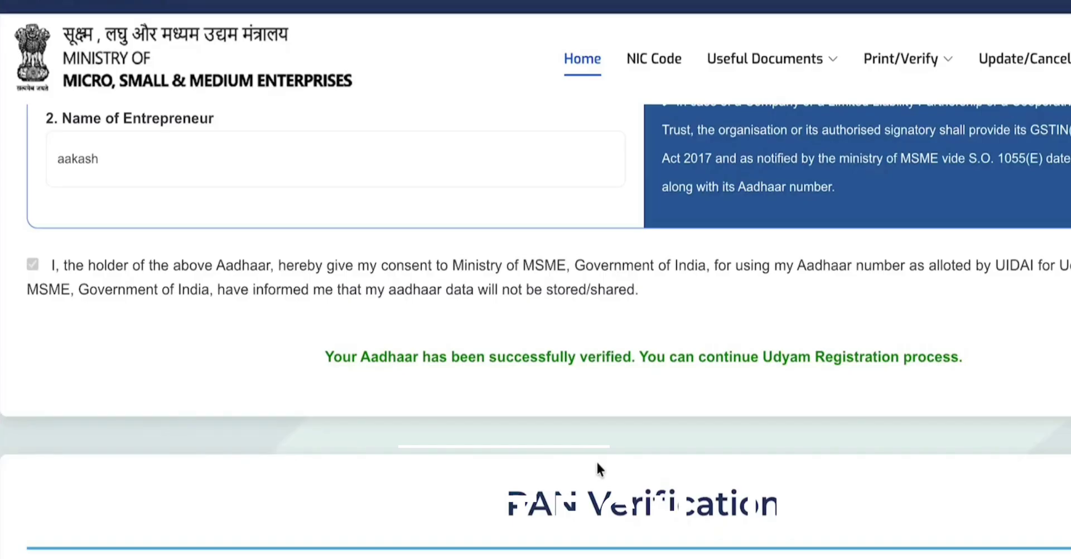
triple_click(329, 357)
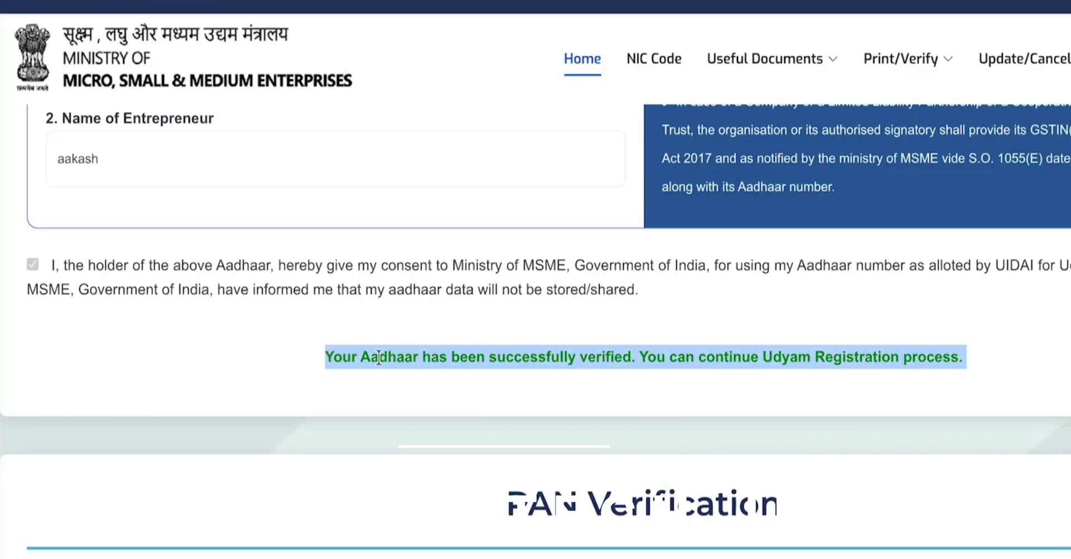
left_click(513, 373)
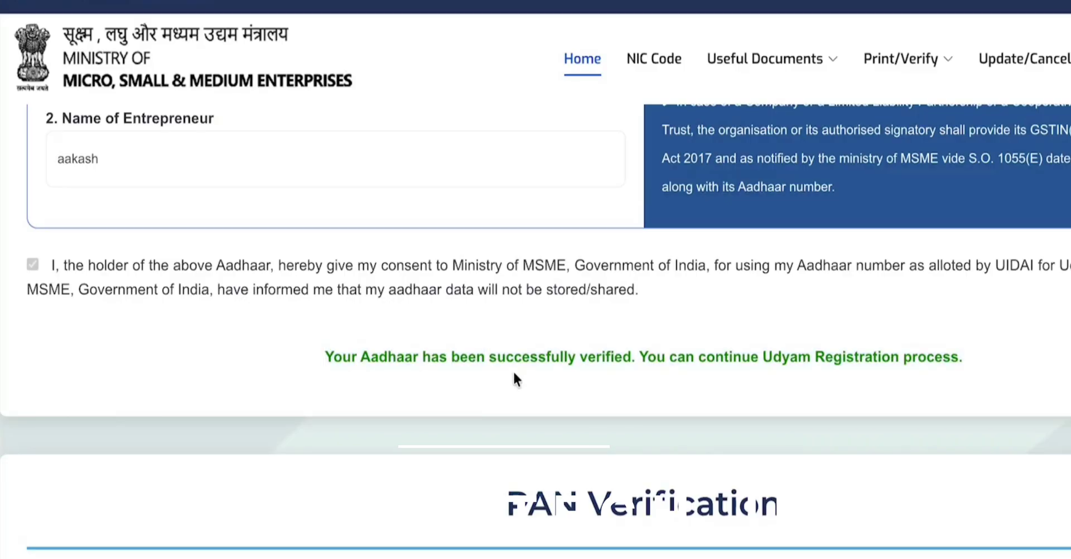
Set the type of organisation to Proprietary in the PAN Verification section
scroll(518, 377, "down", 6)
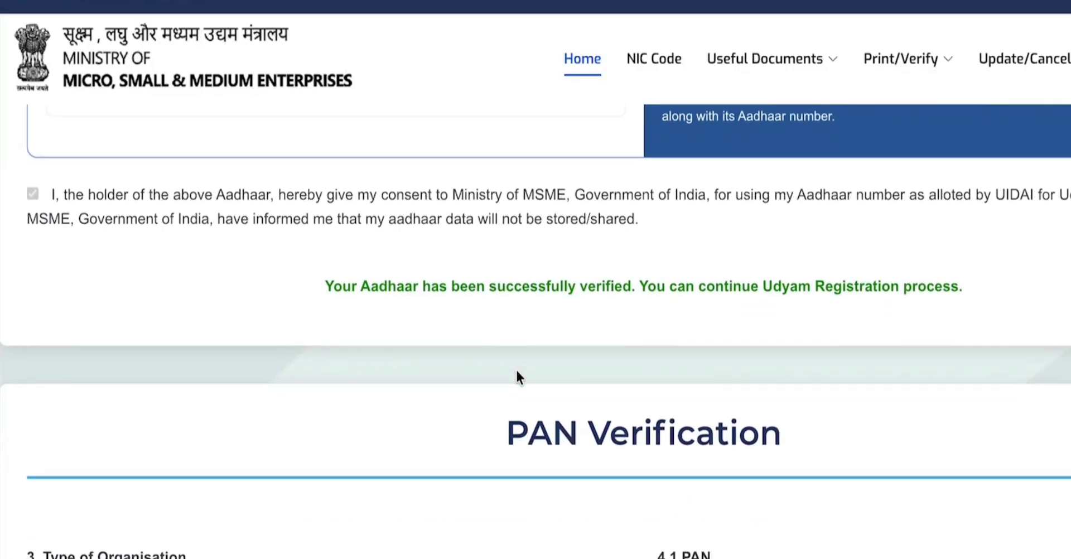
scroll(517, 373, "down", 3)
scroll(517, 372, "up", 2)
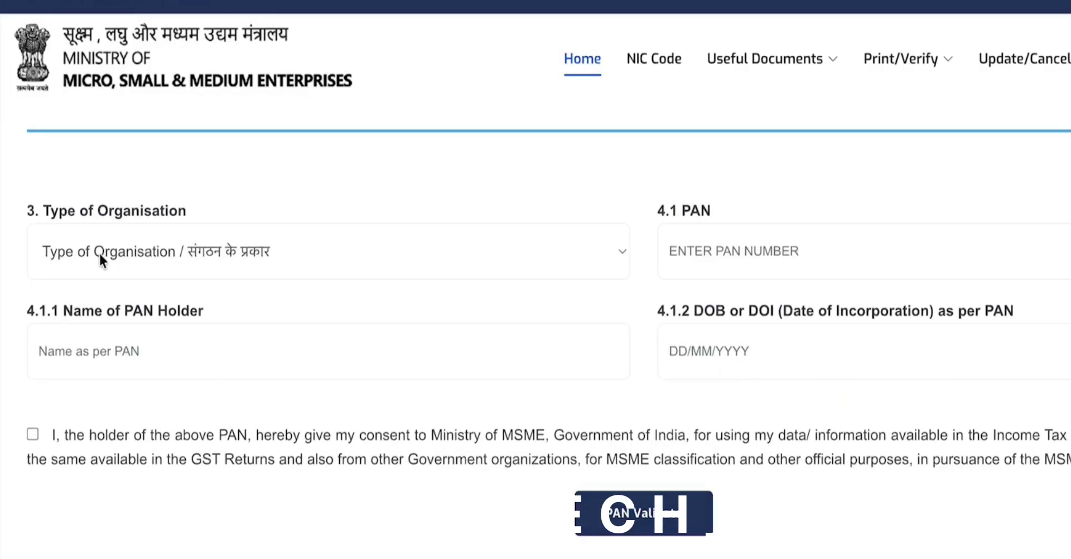
left_click(148, 255)
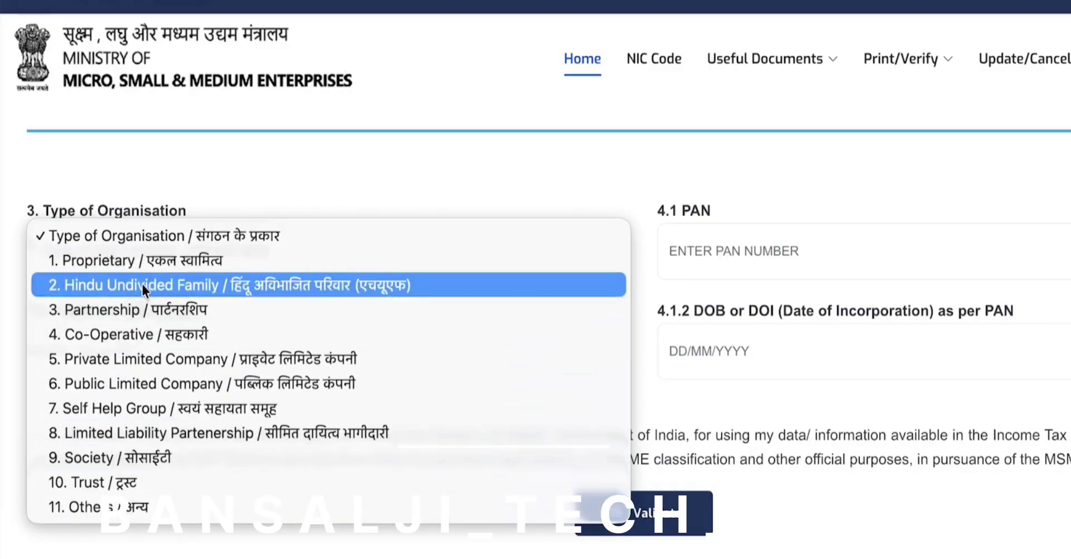
left_click(185, 260)
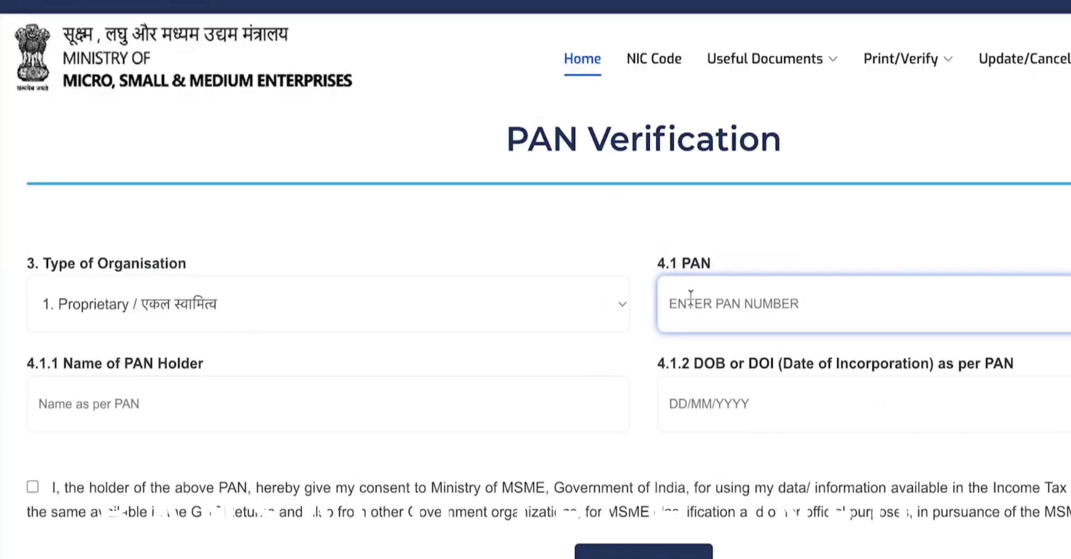
Fill in the PAN, the holder's name and date of birth, give consent, and continue past PAN verification
left_click(116, 397)
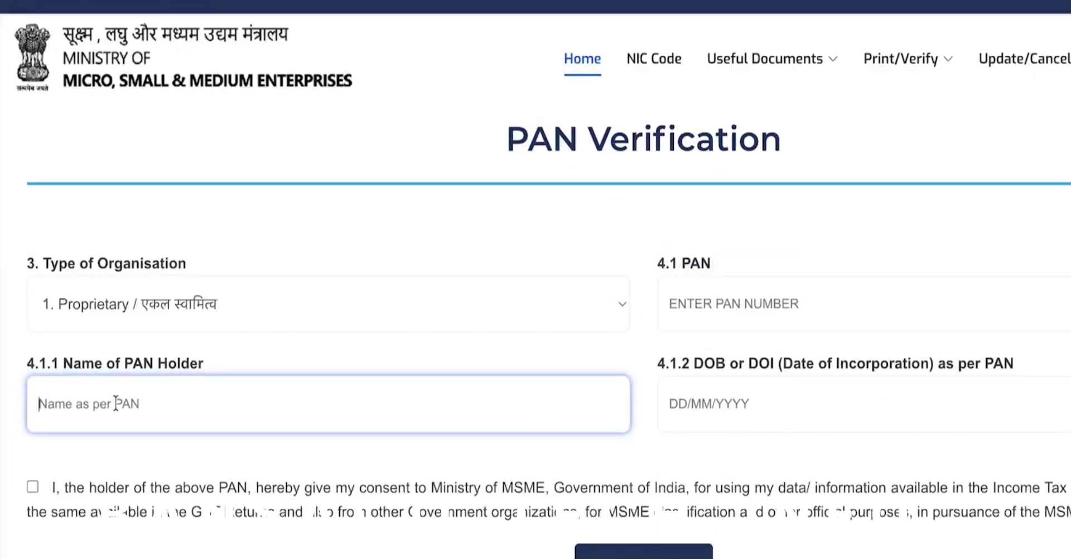
left_click(769, 422)
left_click(156, 468)
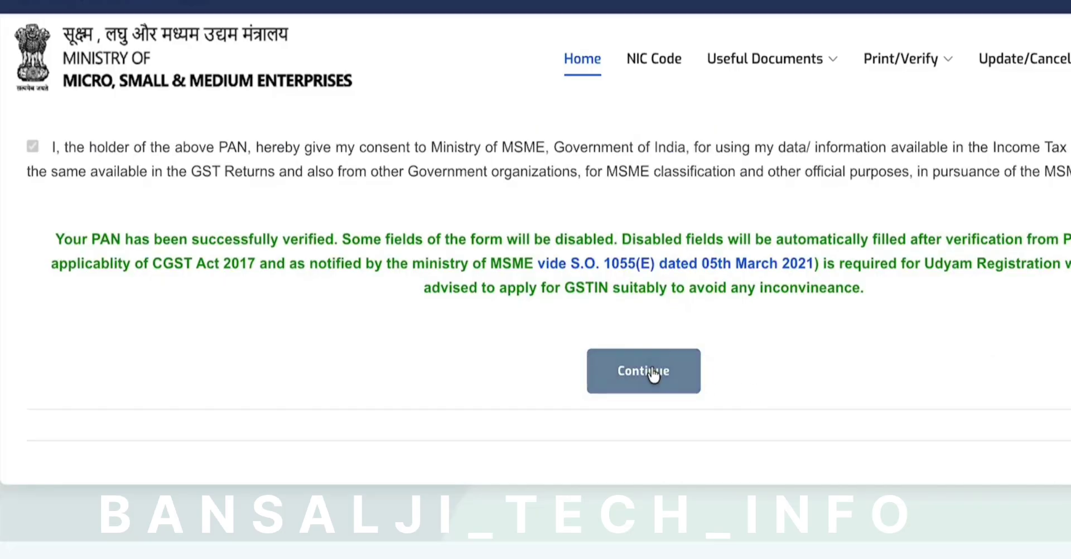
left_click(653, 374)
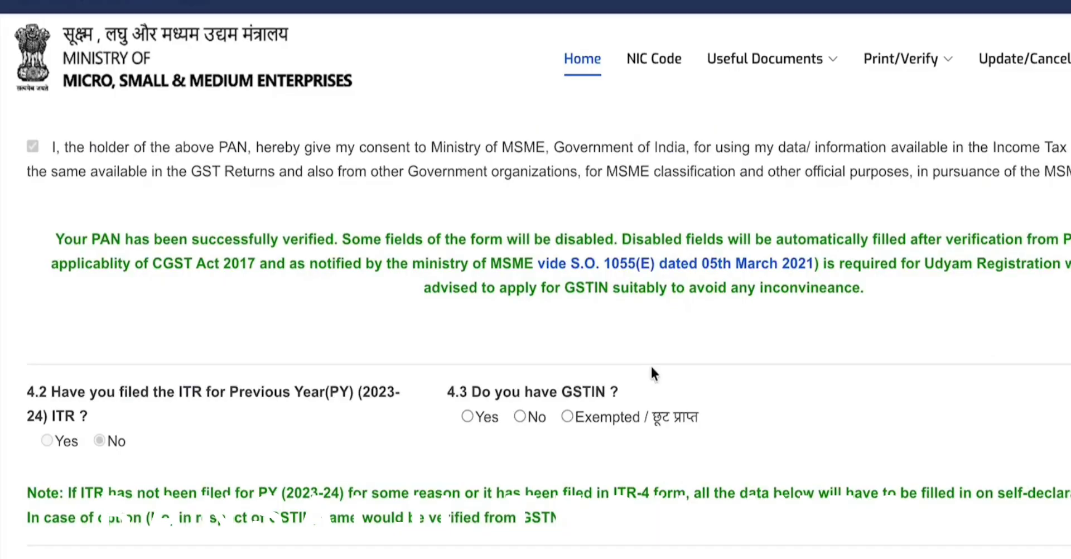
Review the question on previous-year ITR filing and answer No to having a GSTIN
scroll(650, 364, "down", 4)
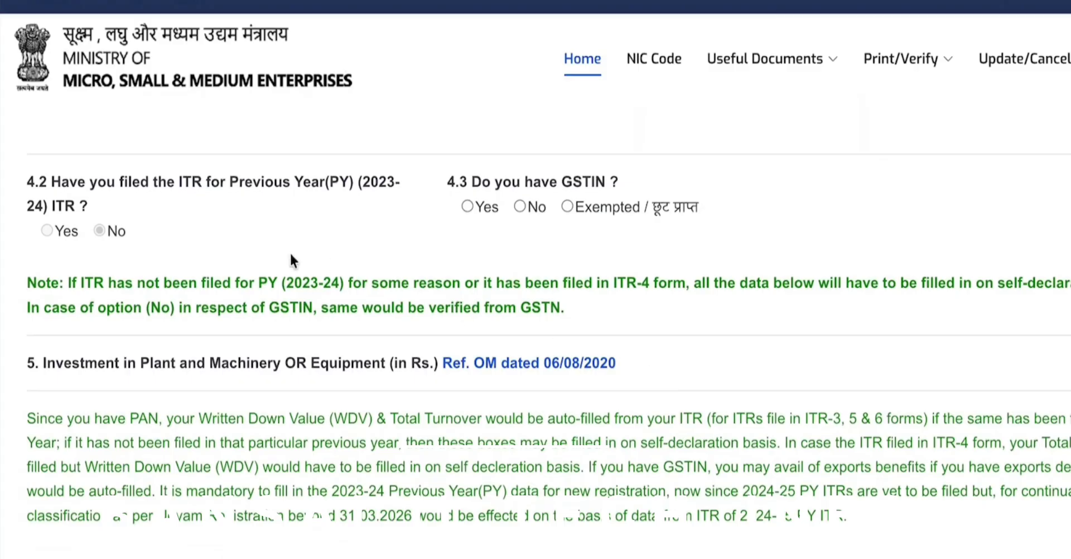
left_click_drag(49, 177, 142, 205)
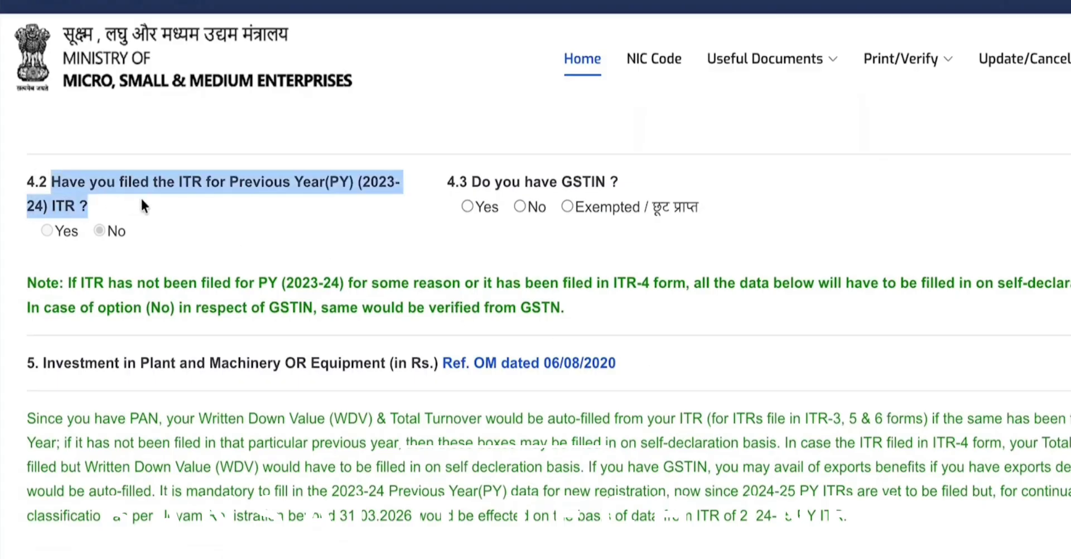
left_click(143, 205)
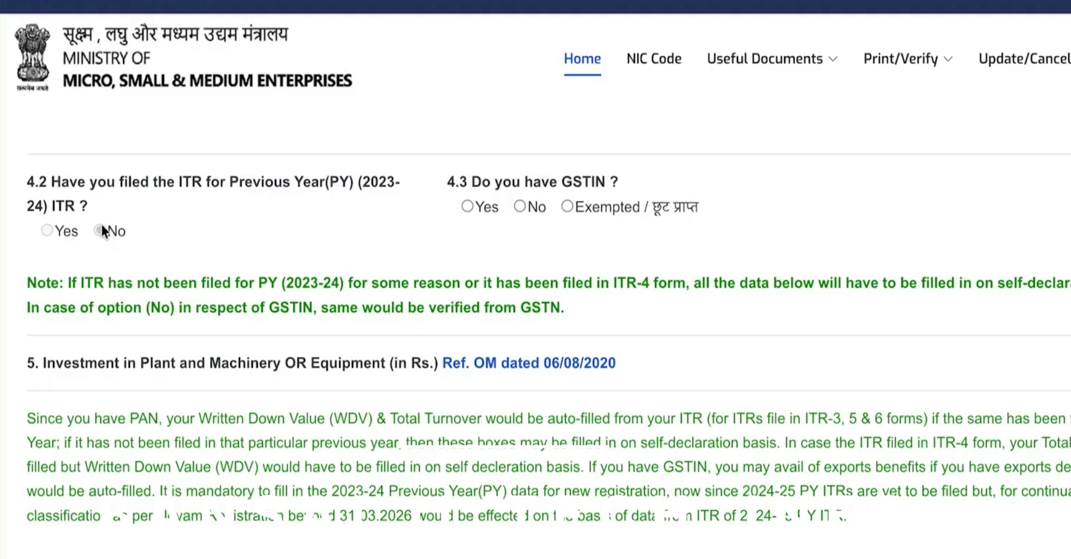
triple_click(522, 184)
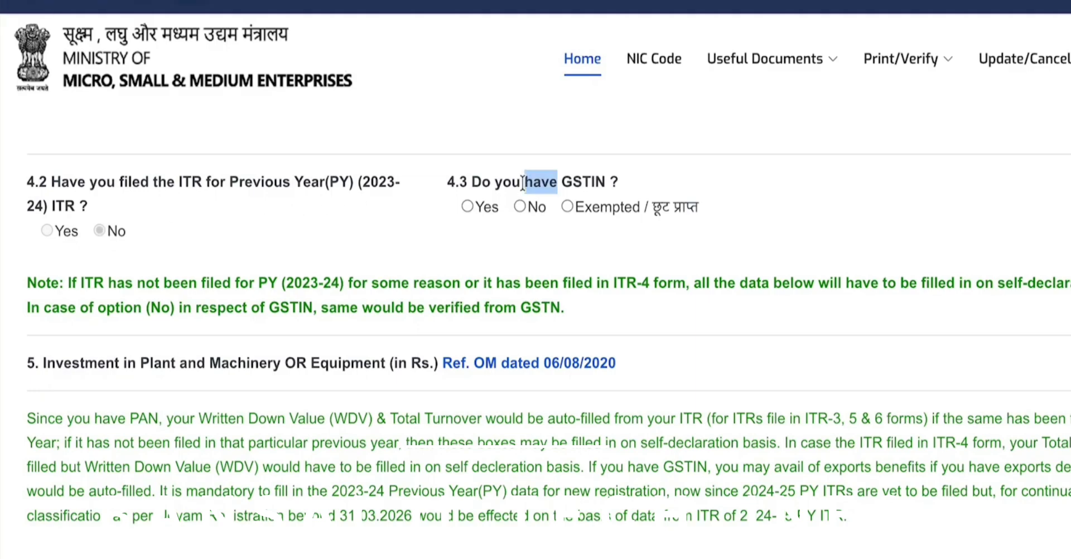
left_click(521, 184)
triple_click(521, 185)
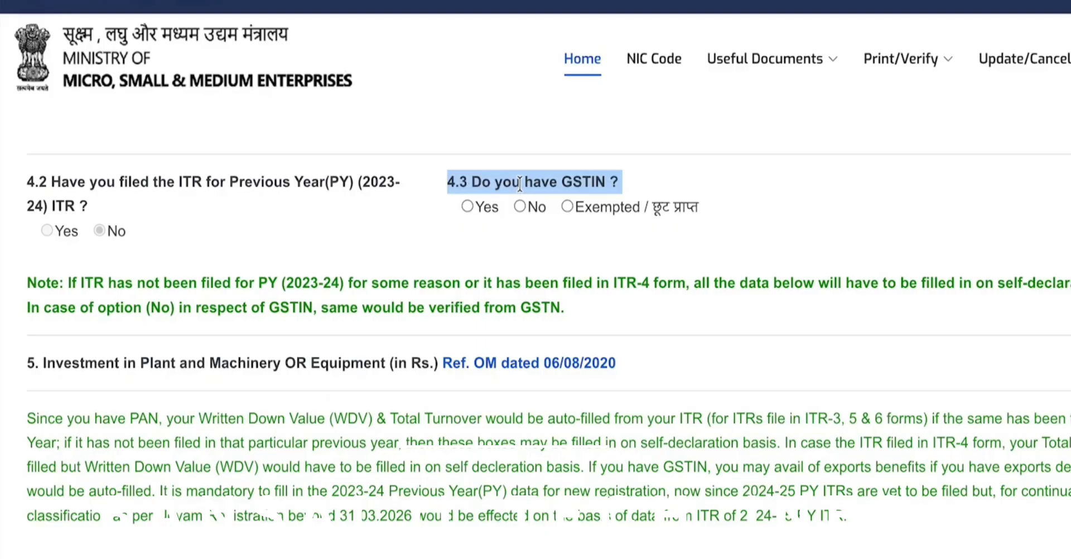
left_click(521, 231)
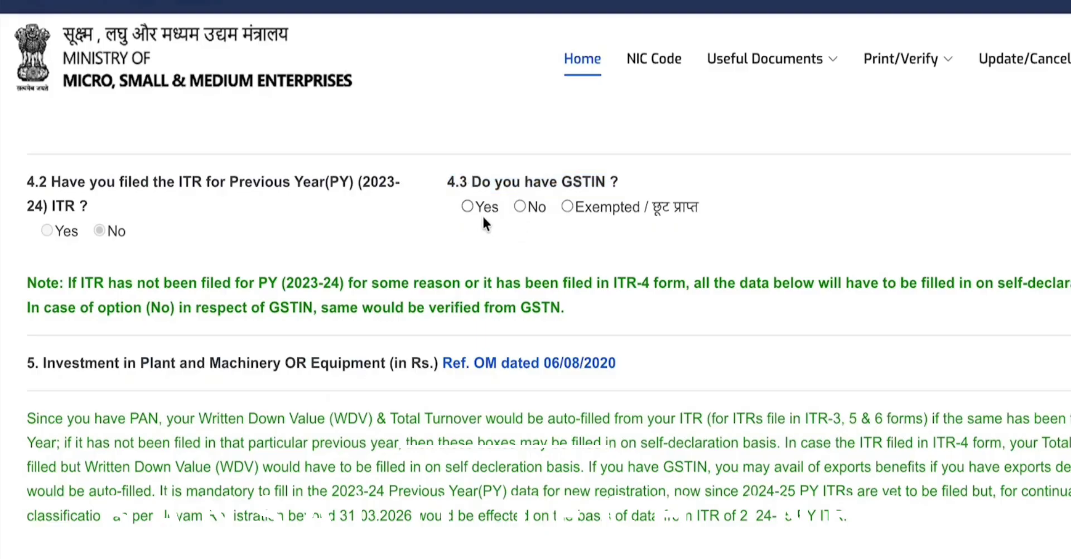
left_click(520, 207)
Enter 80000 as the Written Down Value as on 31st March of the Previous Year 2023-24
scroll(513, 218, "down", 4)
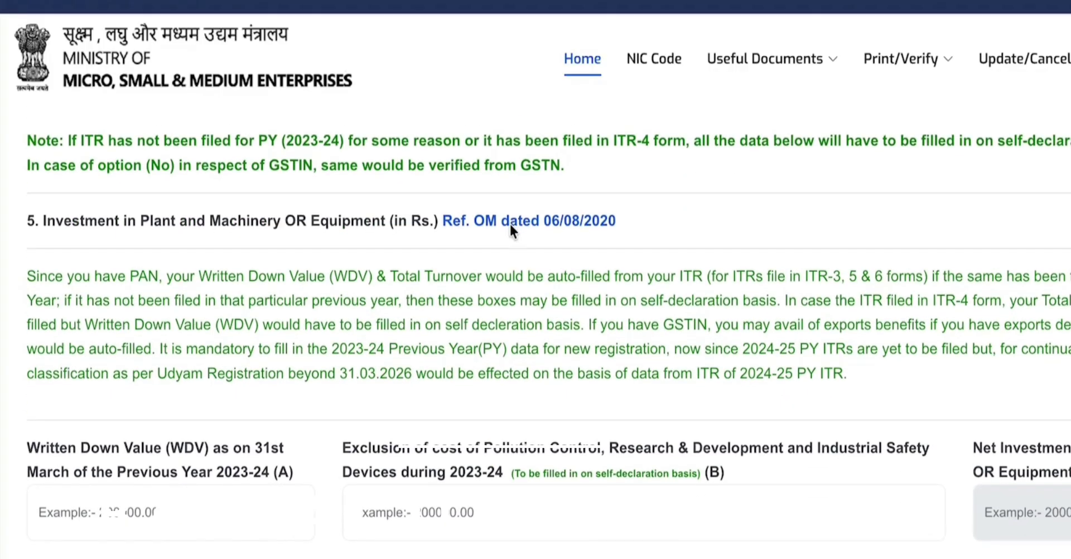
scroll(487, 234, "down", 4)
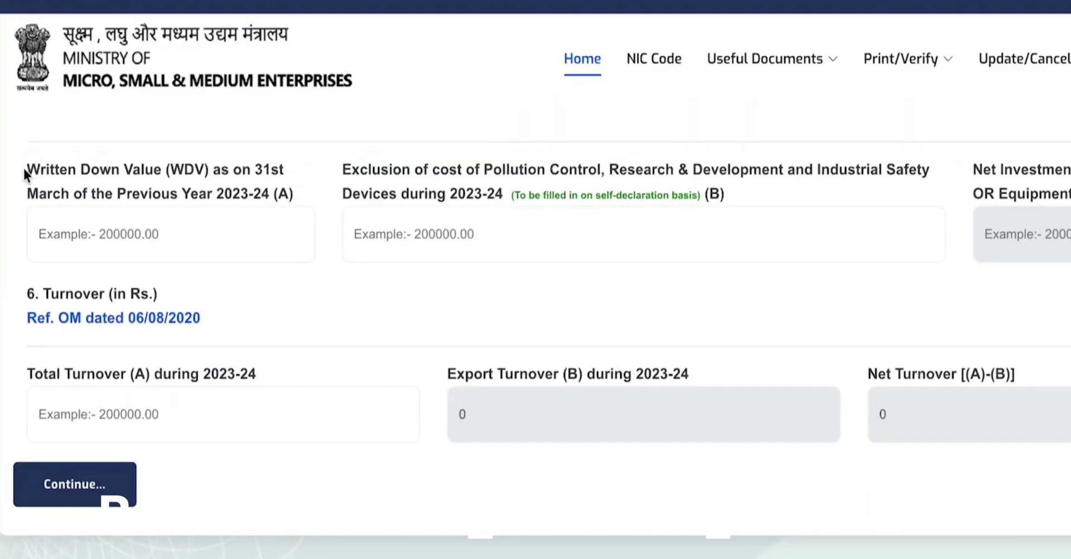
left_click_drag(25, 169, 104, 184)
triple_click(112, 184)
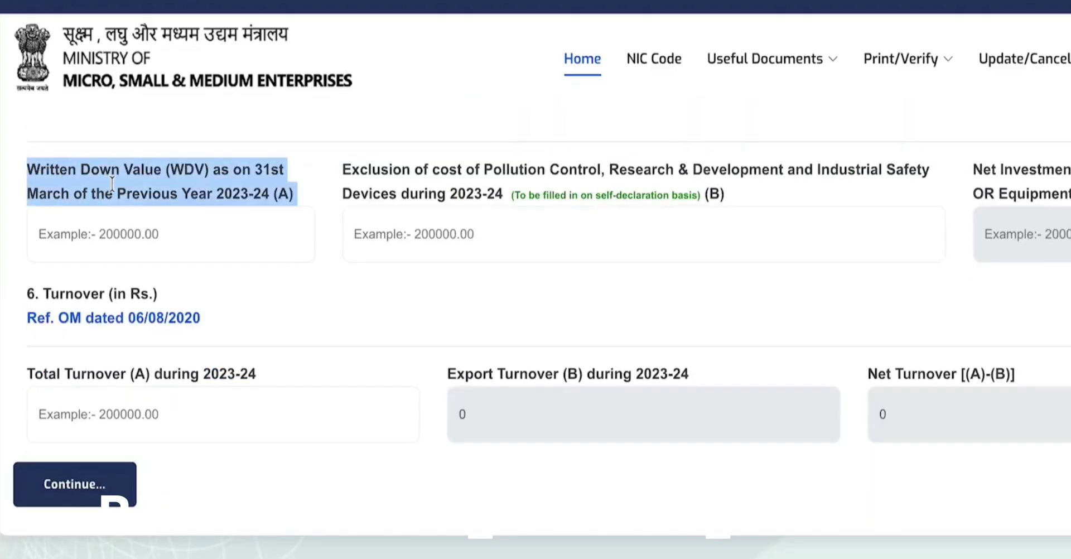
left_click(165, 230)
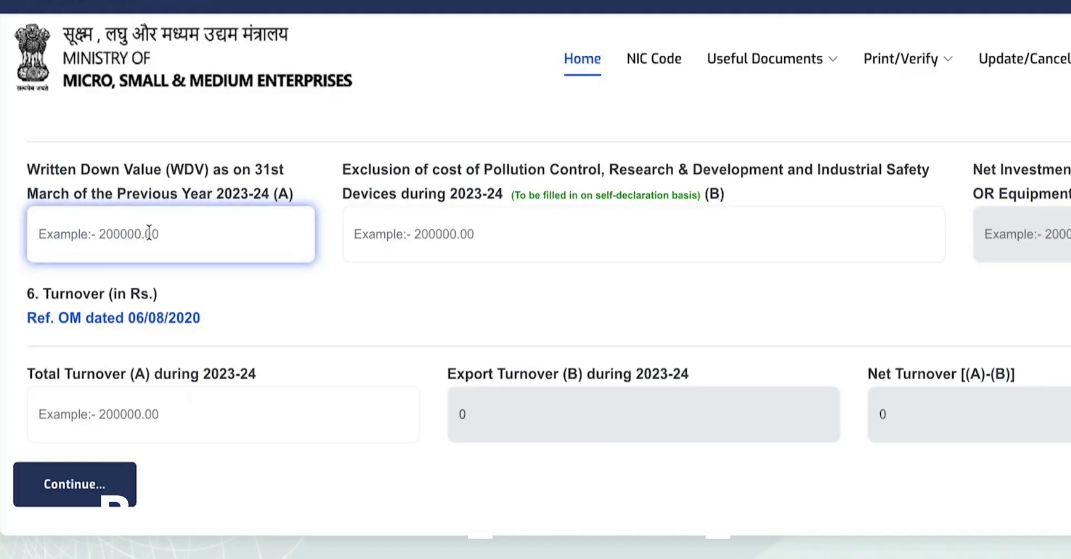
type("80000")
left_click(414, 323)
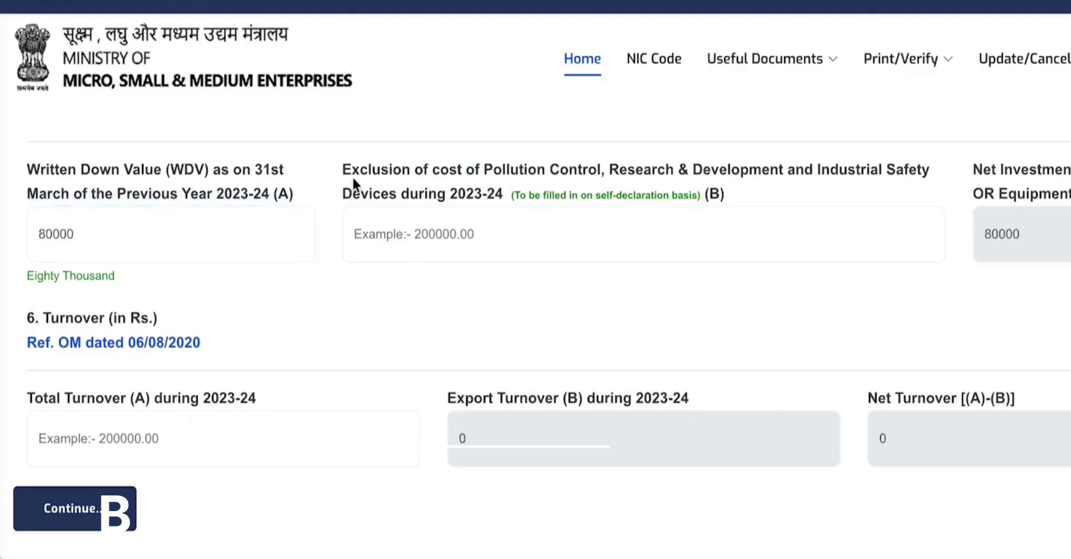
Read the label on excluding the cost of Pollution Control, Research & Development and Industrial Safety Devices during 2023-24
left_click_drag(437, 192, 503, 198)
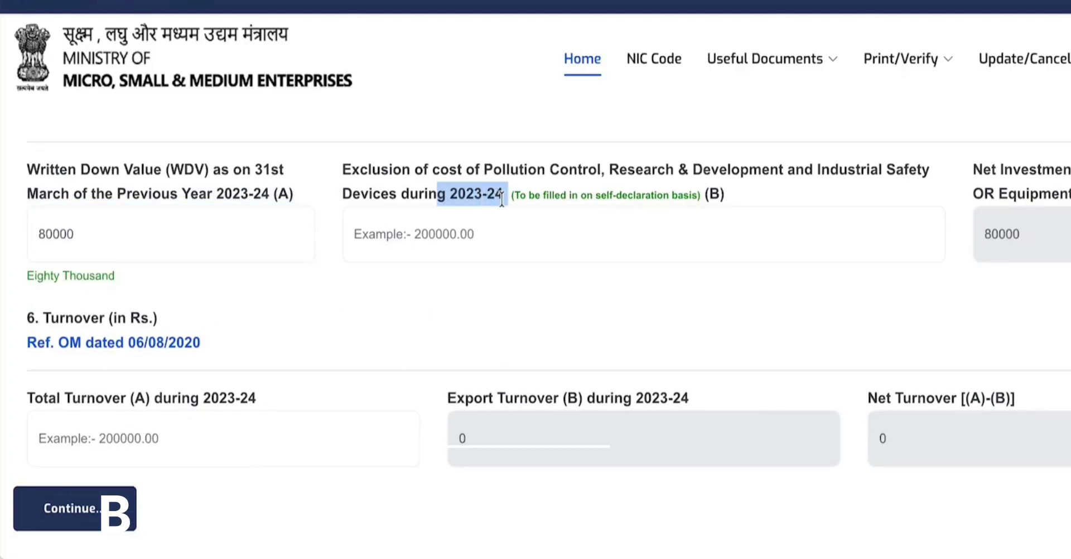
left_click_drag(466, 170, 674, 169)
left_click(575, 167)
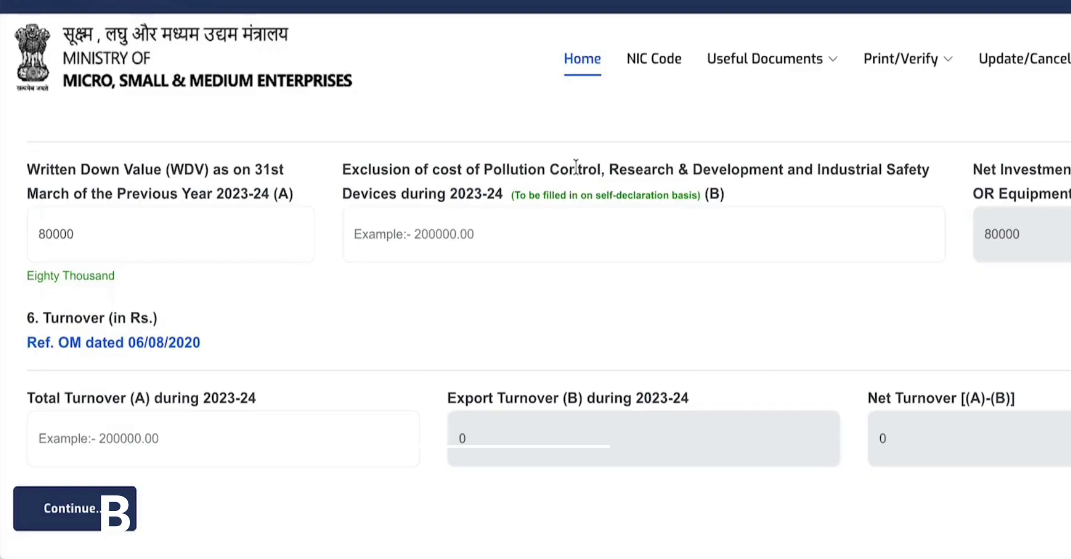
left_click_drag(577, 166, 692, 169)
triple_click(692, 171)
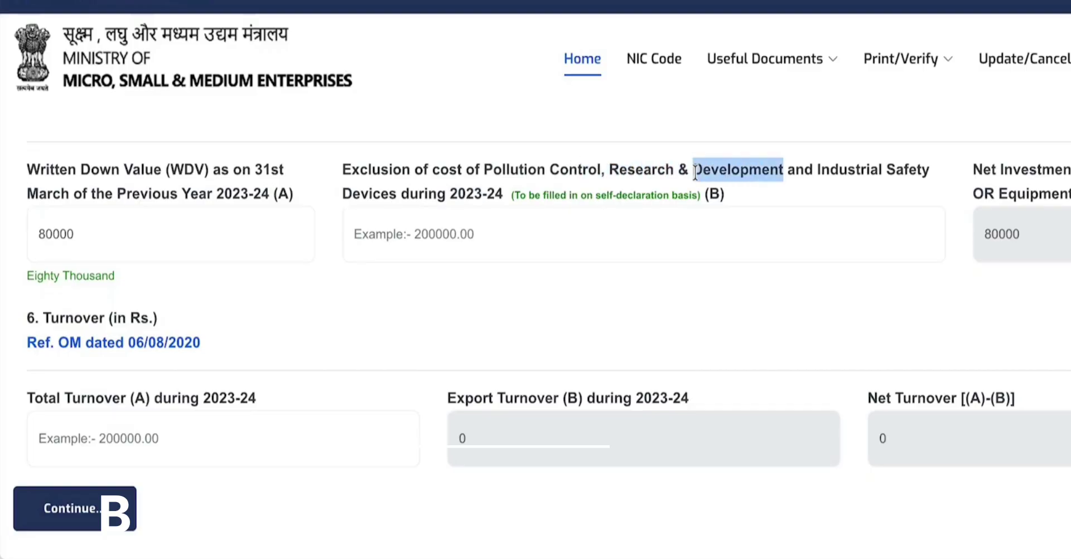
triple_click(481, 196)
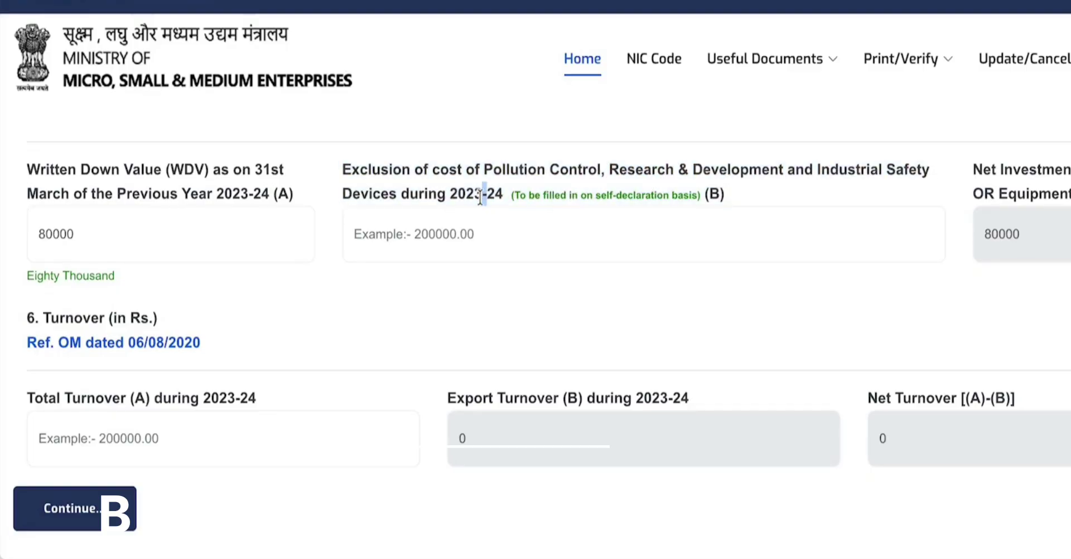
left_click(803, 170)
left_click_drag(839, 170, 810, 195)
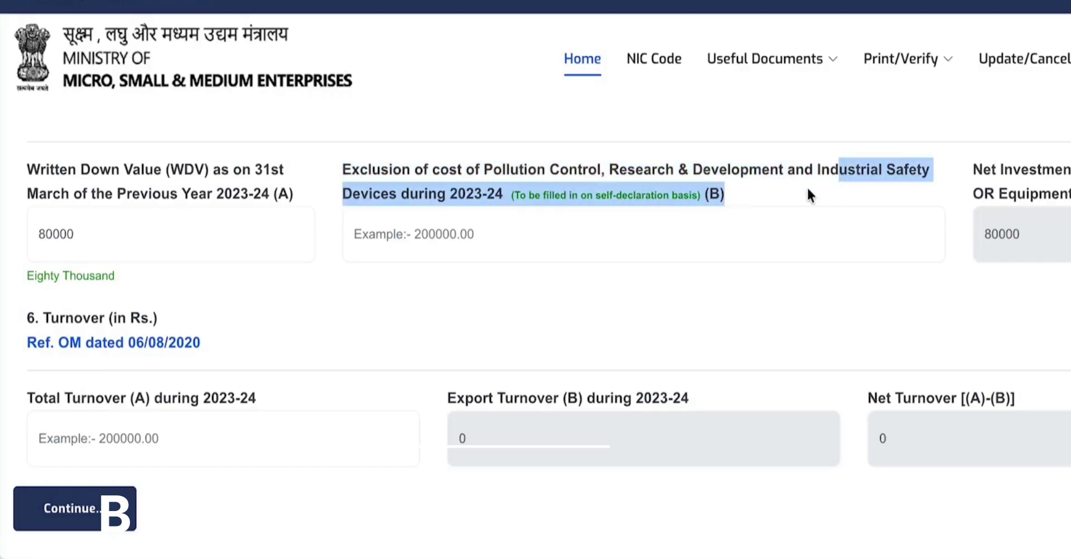
Enter 20000 as the exclusion of cost of Pollution Control, Research & Development and Industrial Safety Devices
left_click(563, 220)
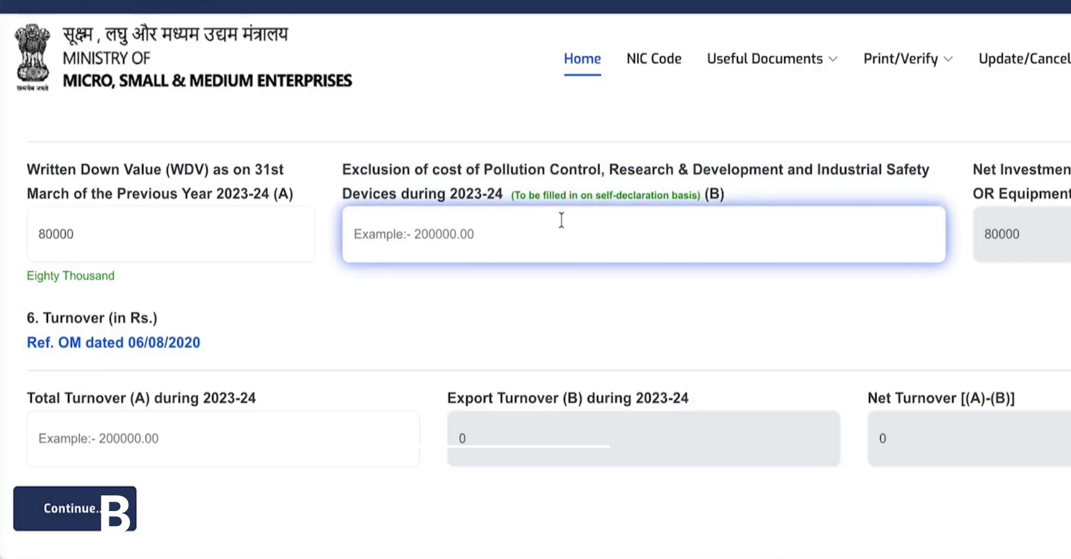
type("20000")
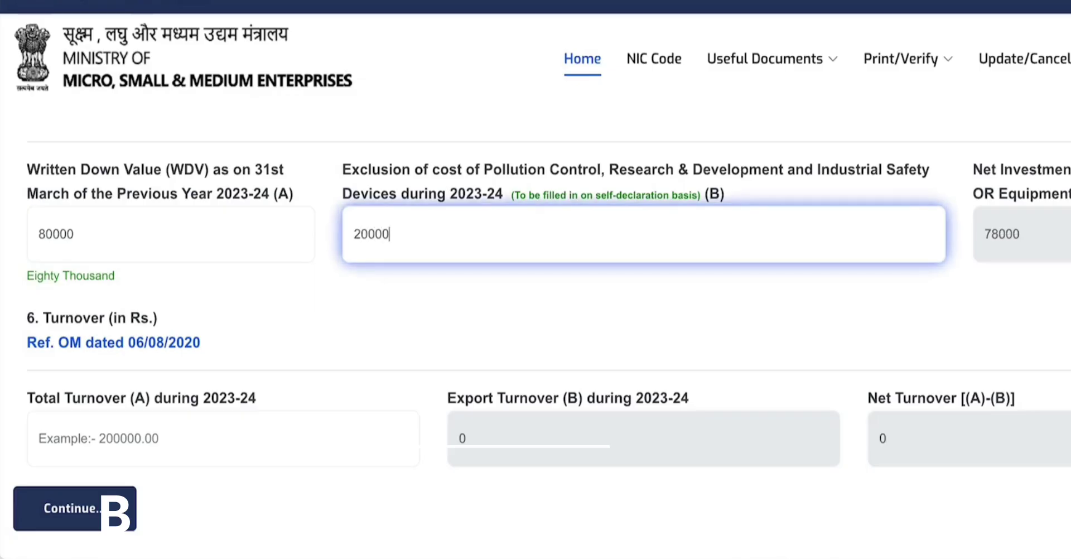
left_click(208, 233)
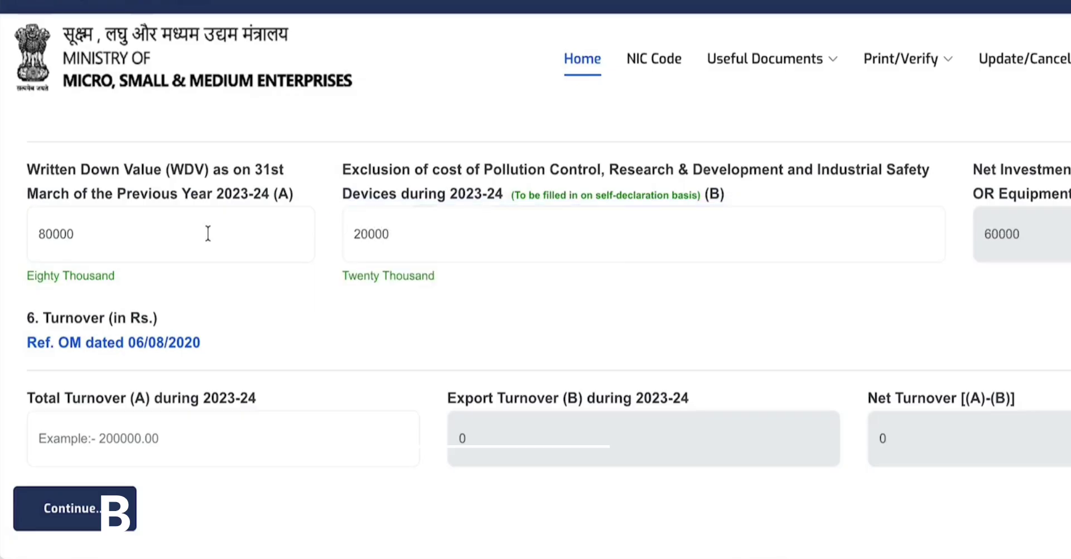
left_click(150, 227)
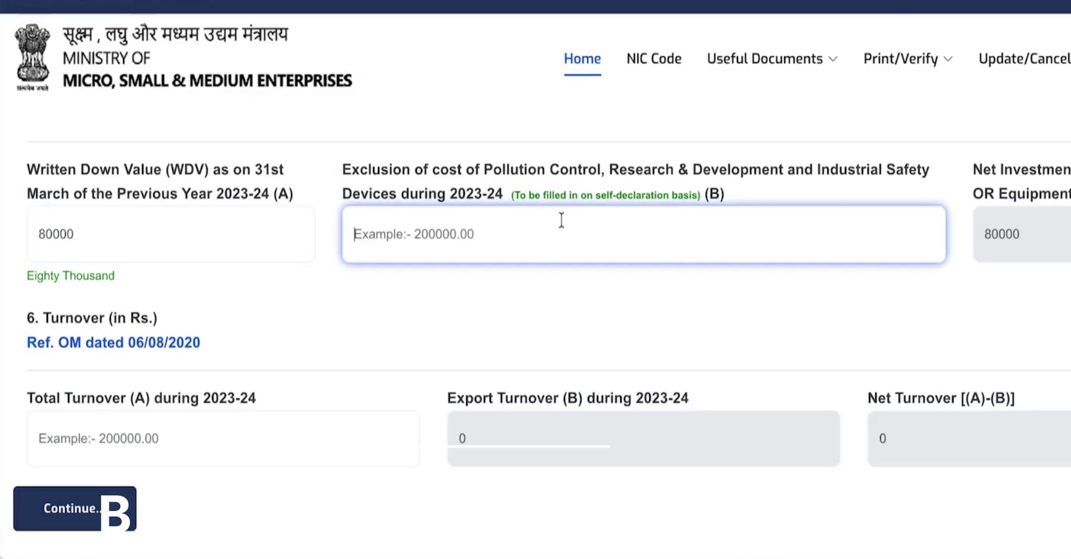
type("20000")
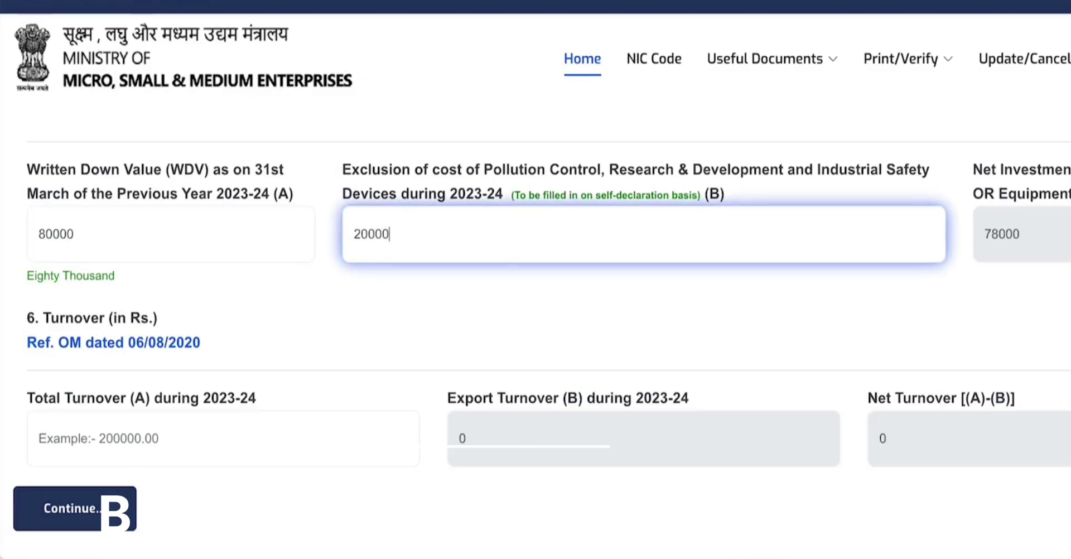
left_click(151, 229)
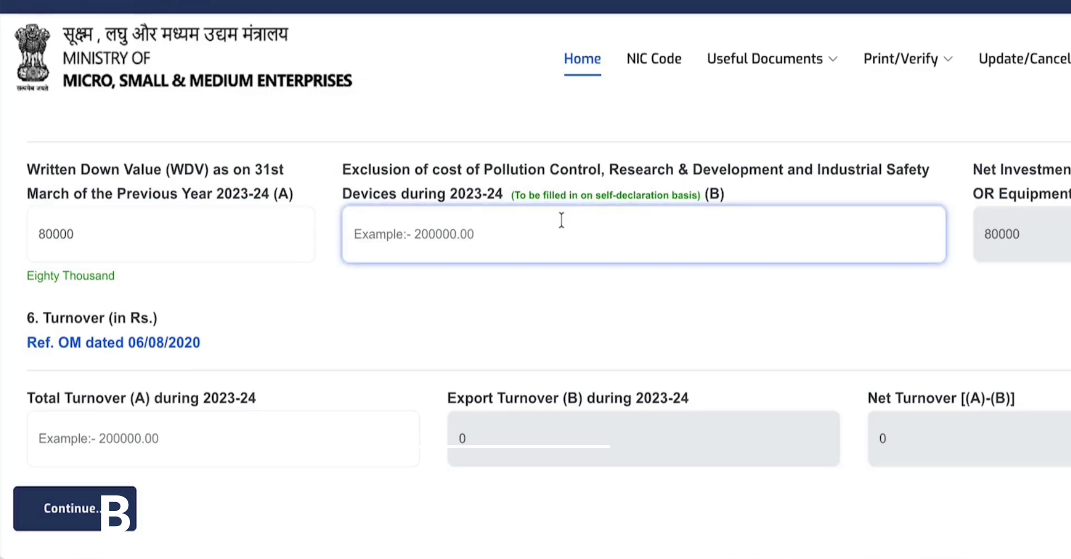
type("20000")
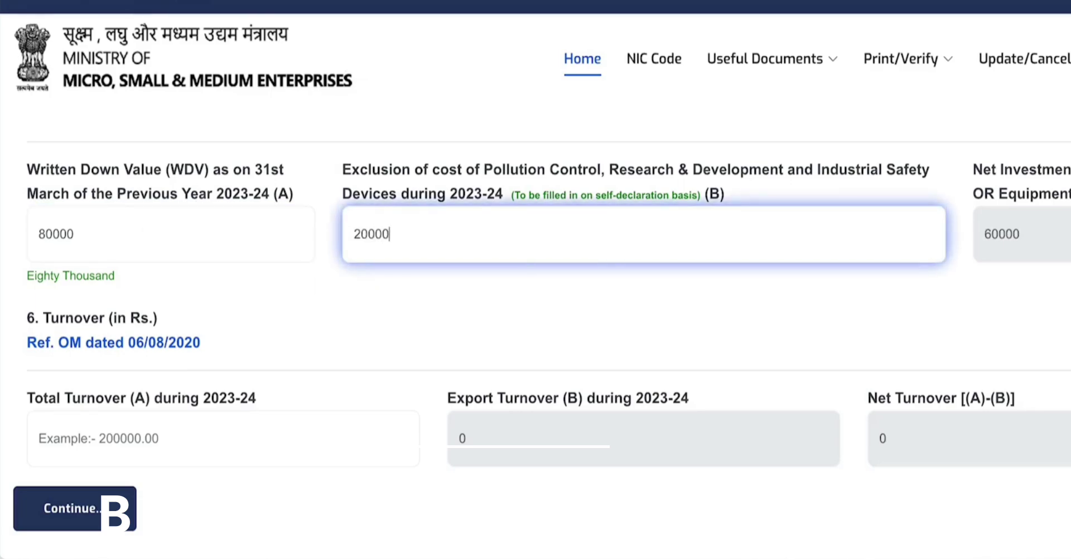
left_click(206, 231)
left_click(562, 220)
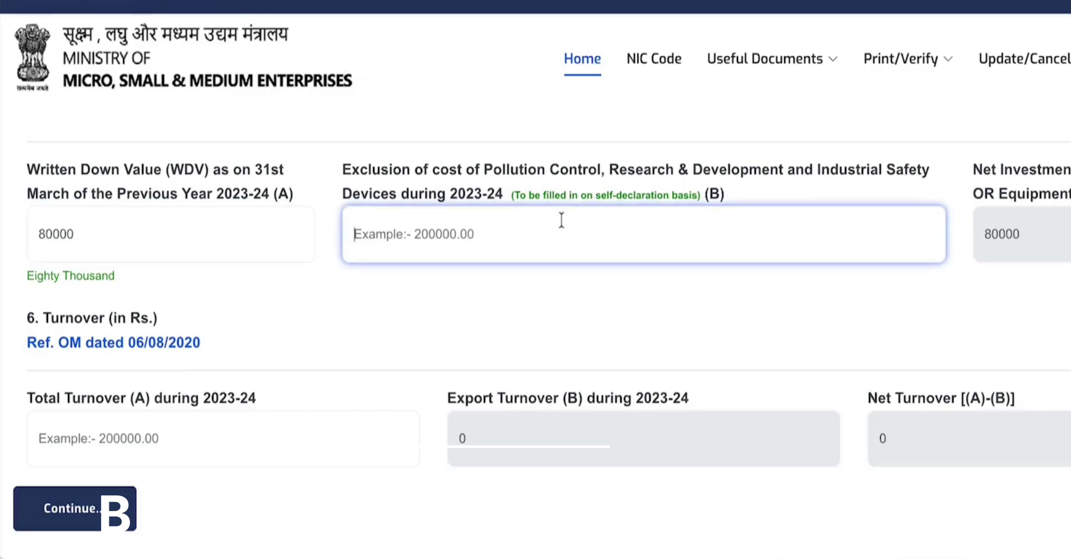
type("20000")
left_click(206, 231)
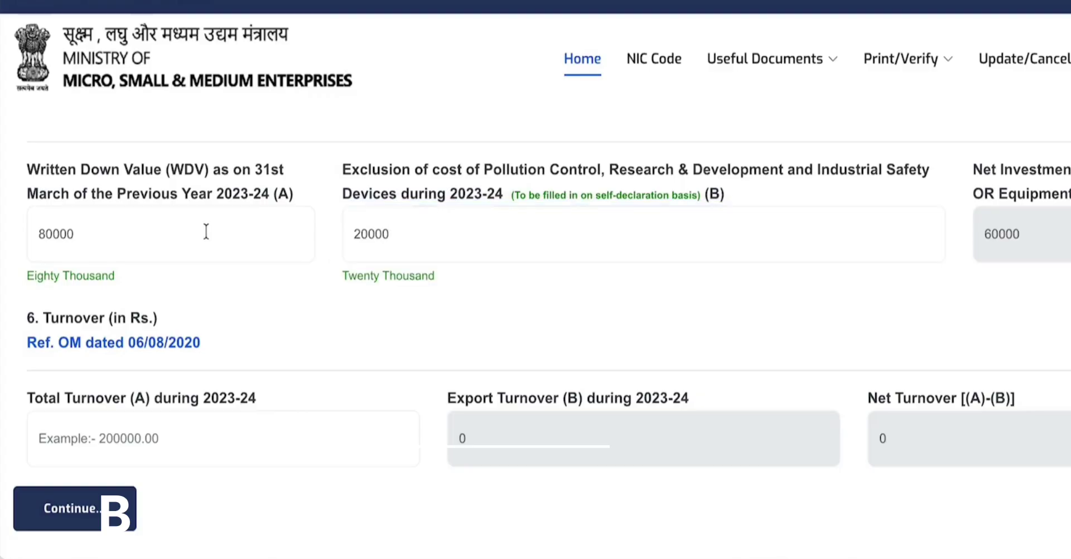
left_click(147, 227)
left_click(559, 220)
type("2")
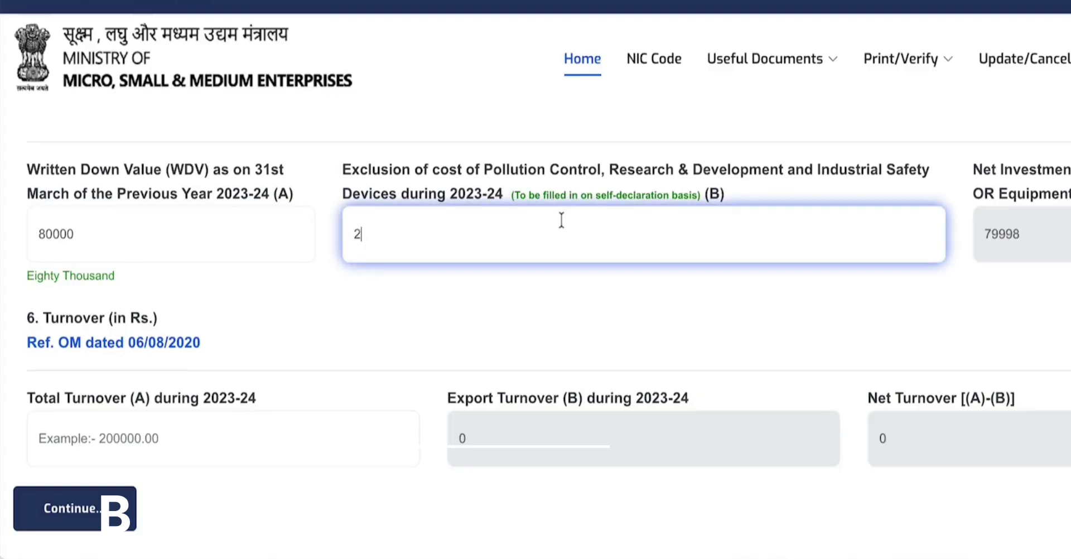
type("0000")
left_click(207, 231)
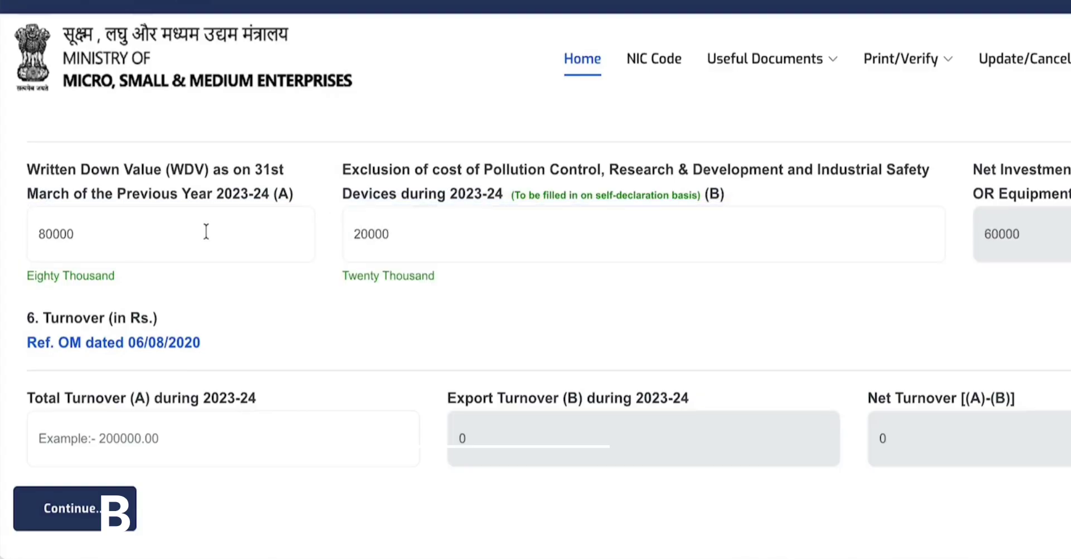
left_click(149, 227)
left_click(560, 220)
type("20000")
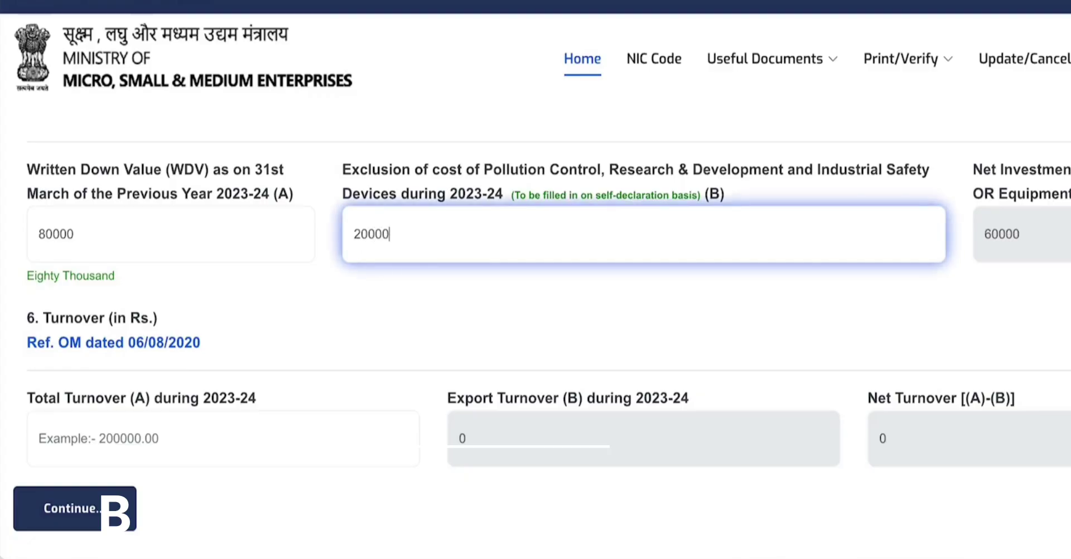
left_click(206, 231)
left_click(149, 227)
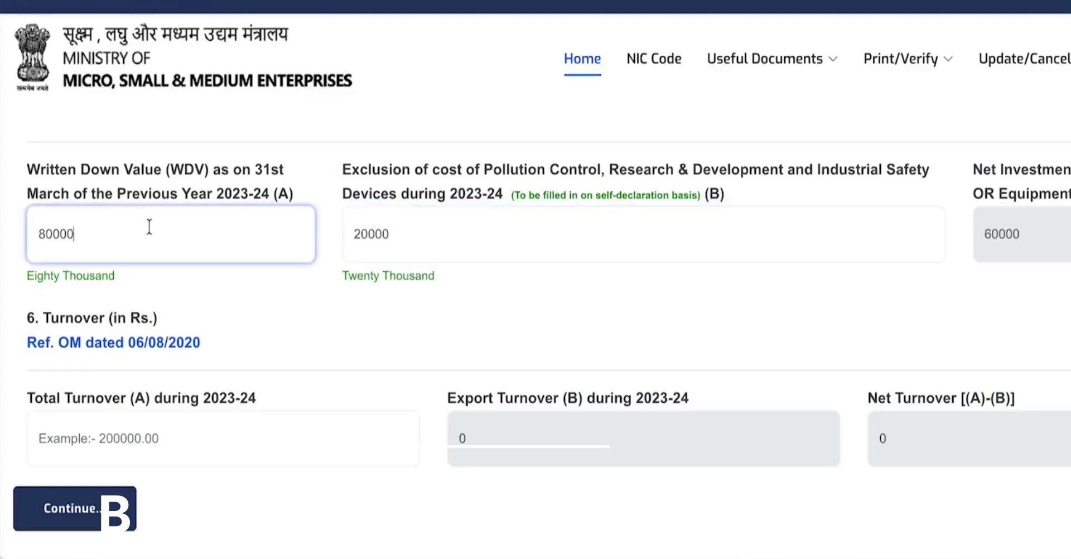
left_click(561, 220)
type("20000")
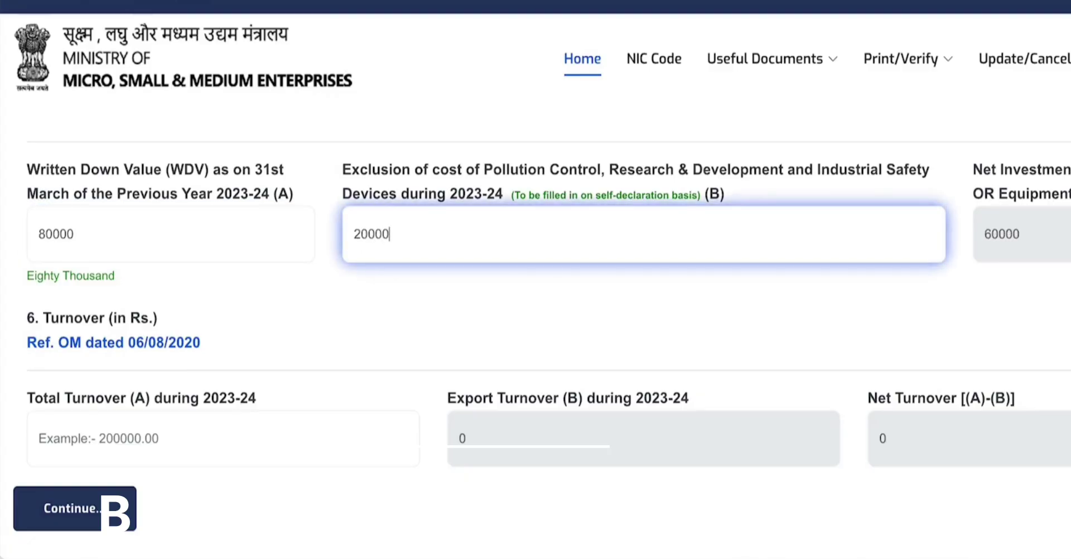
left_click(206, 231)
left_click(148, 227)
left_click(562, 220)
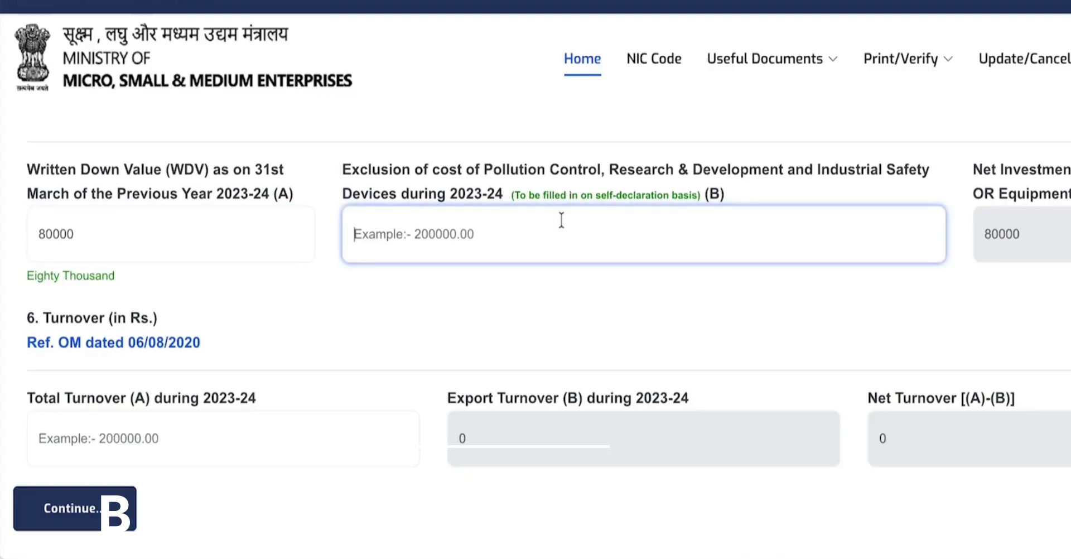
type("20000")
left_click(206, 231)
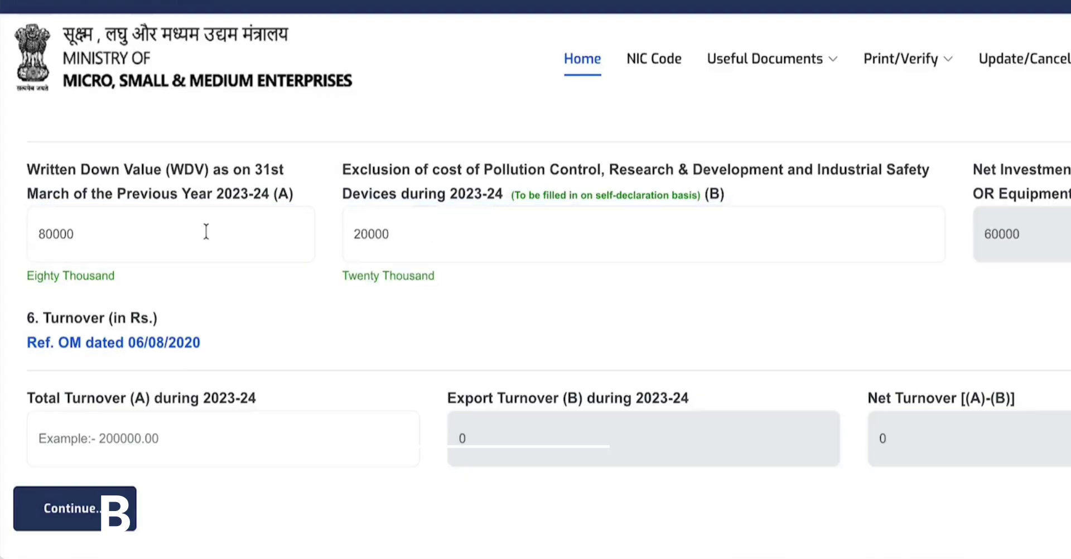
Review the Written Down Value, the excluded cost and the calculated net investment amount
double_click(62, 217)
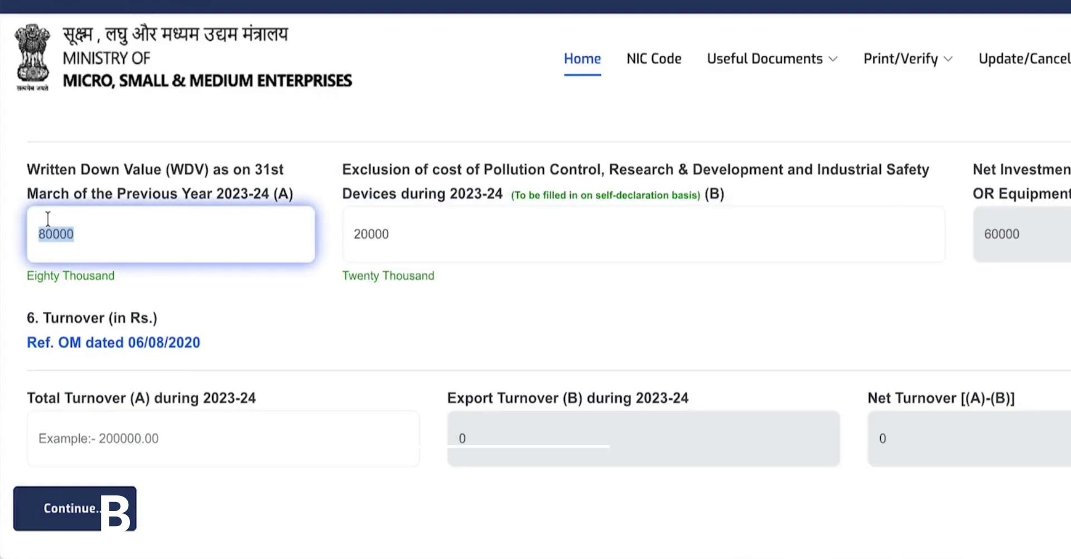
left_click_drag(403, 230, 339, 227)
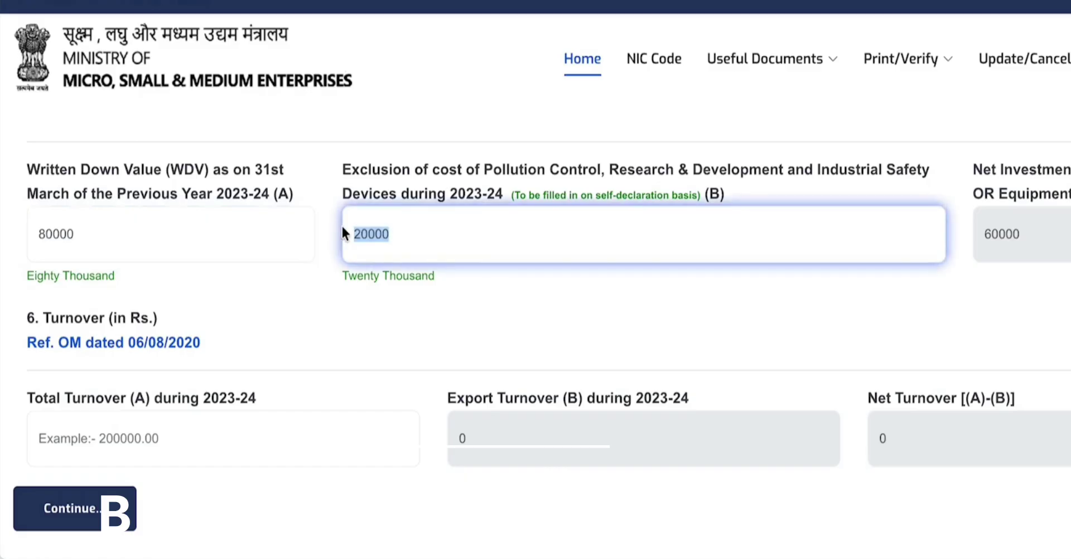
left_click(345, 229)
left_click_drag(974, 167, 1039, 198)
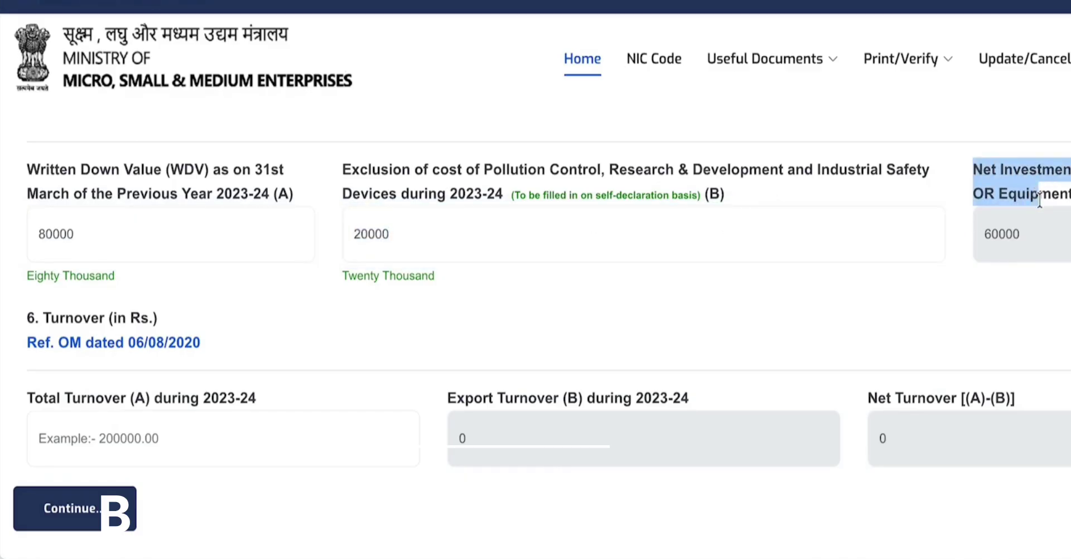
left_click(1025, 228)
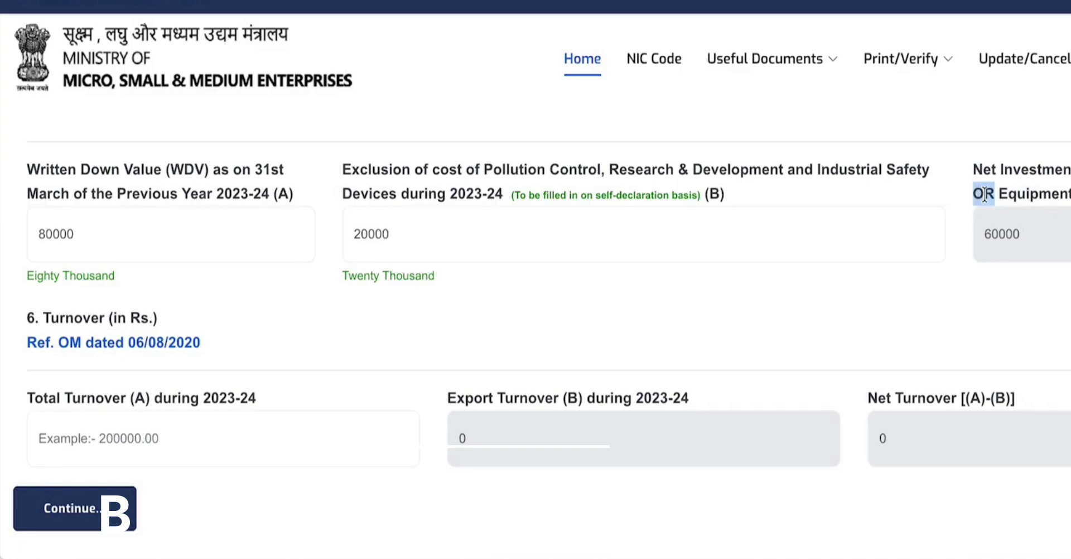
triple_click(985, 194)
left_click(1010, 234)
left_click_drag(986, 235, 1070, 237)
left_click(1061, 236)
Enter 50000 as the Total Turnover during 2023-24 and continue to the Basic Details section
scroll(1063, 242, "down", 1)
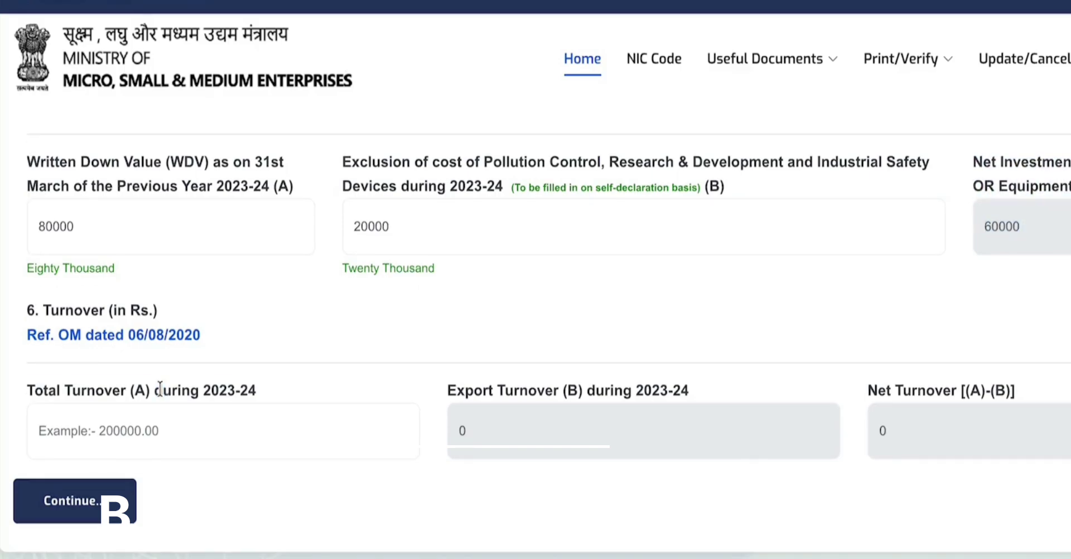
left_click(132, 417)
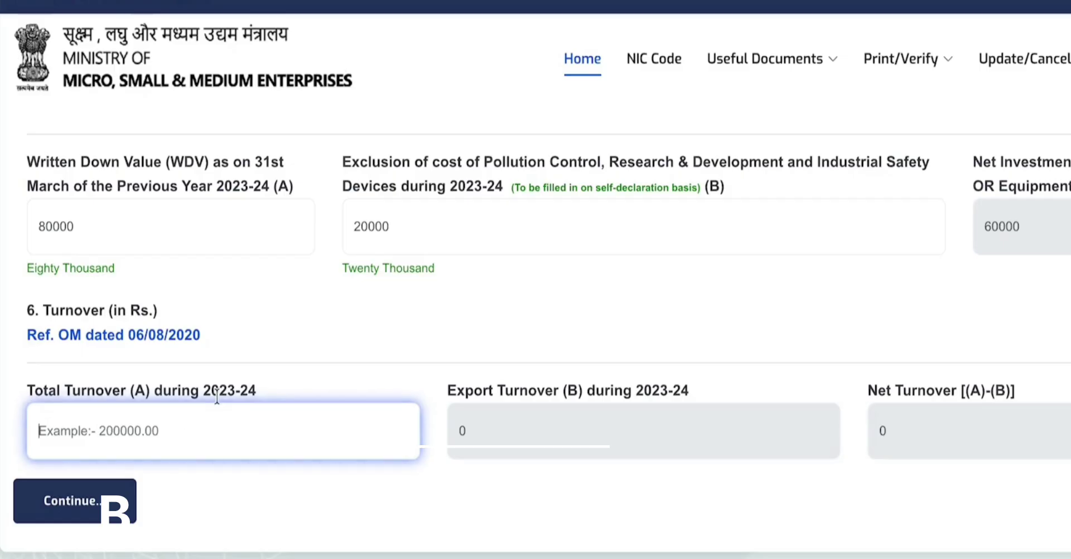
type("50000")
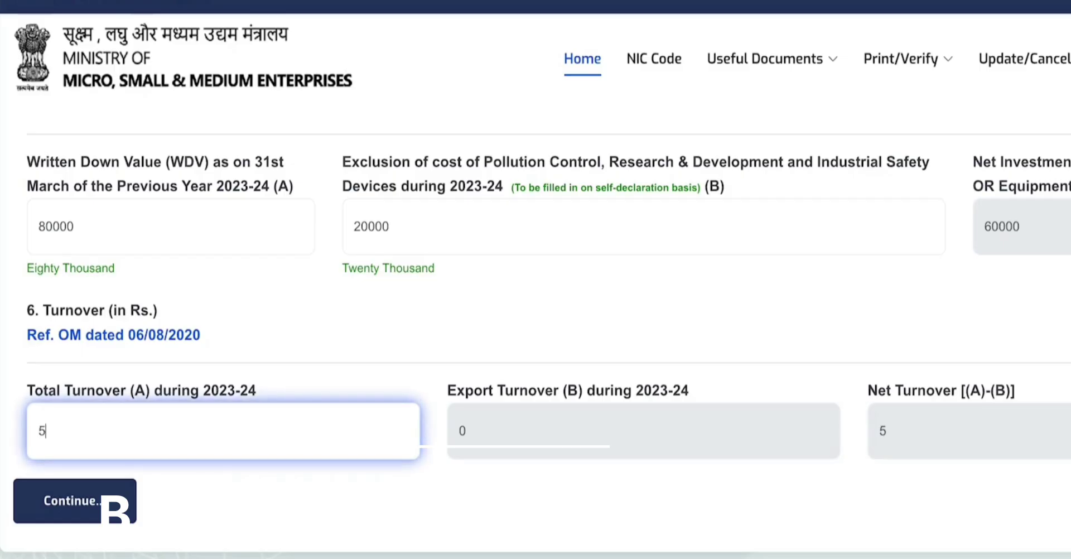
left_click(258, 478)
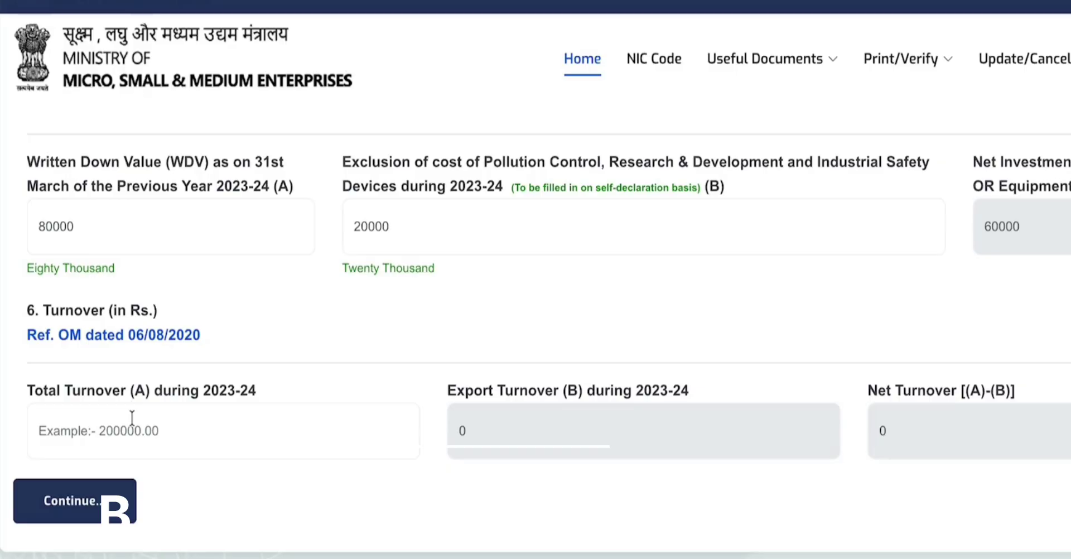
left_click(132, 419)
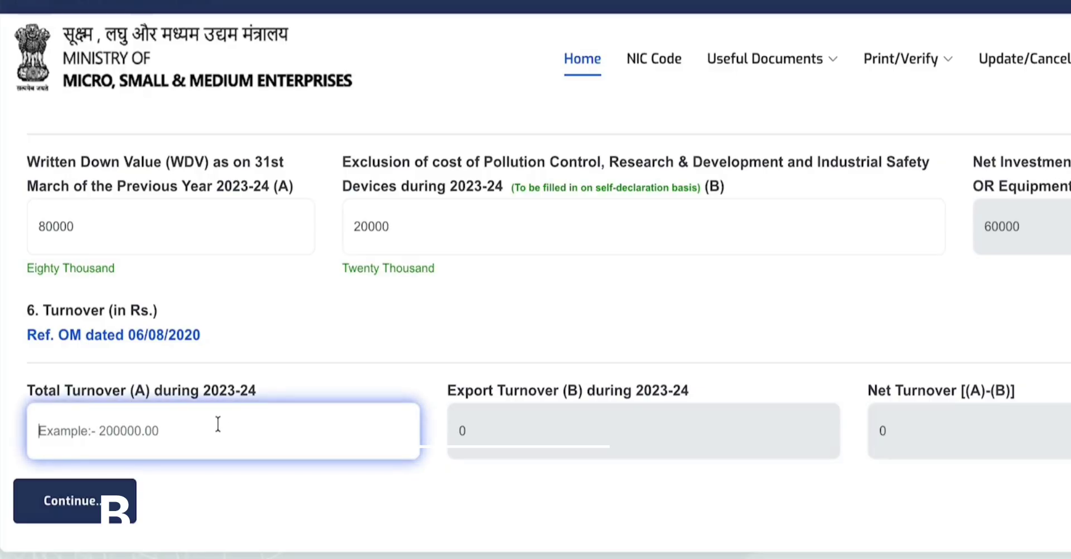
type("50000")
left_click(257, 470)
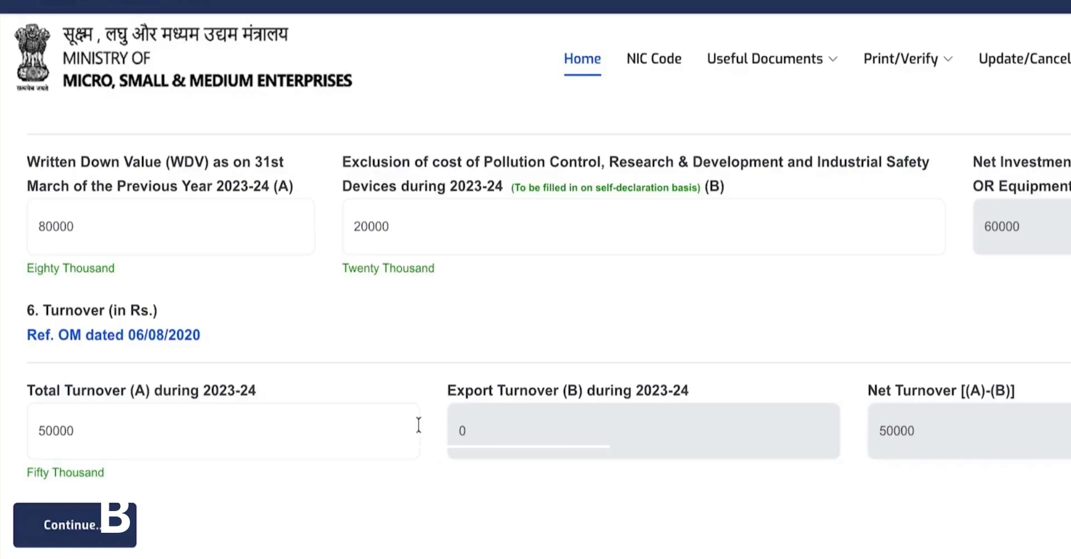
left_click(114, 520)
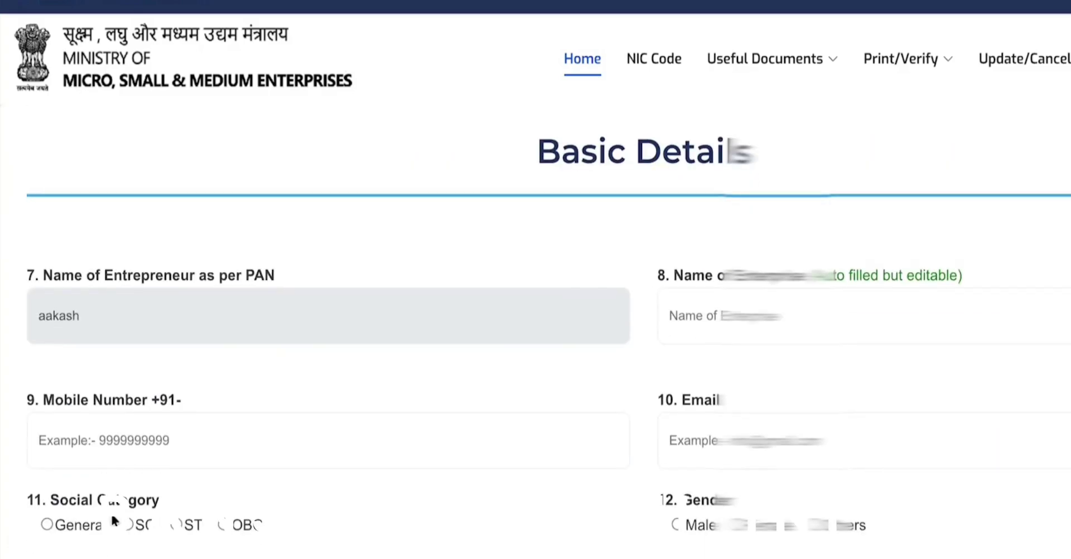
Review the Basic Details fields for entrepreneur and enterprise names, mobile number, email, social category, gender and Specially Abled (DIVYANG) status
scroll(111, 511, "up", 2)
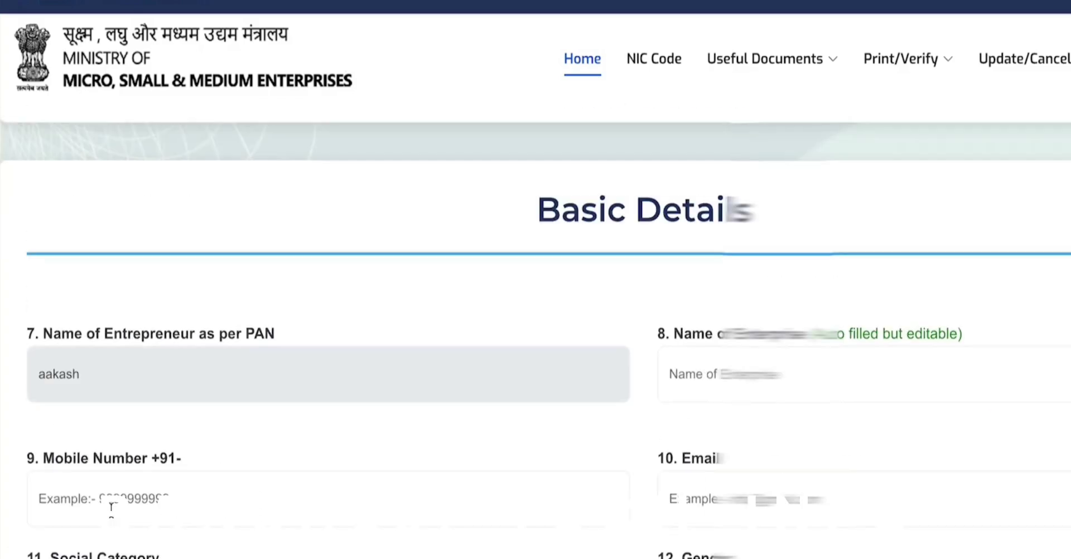
scroll(109, 507, "down", 1)
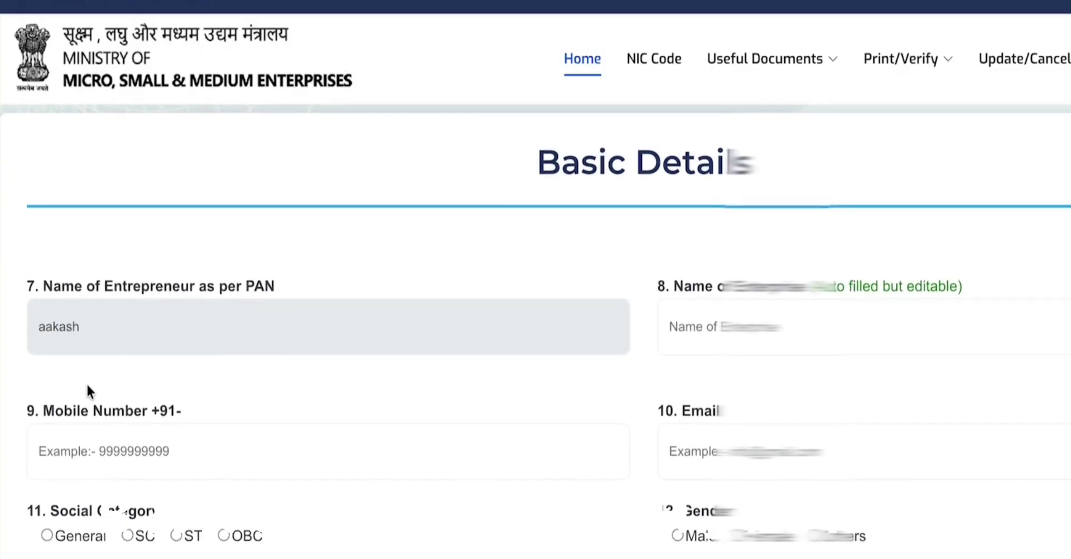
left_click(108, 324)
scroll(460, 350, "down", 1)
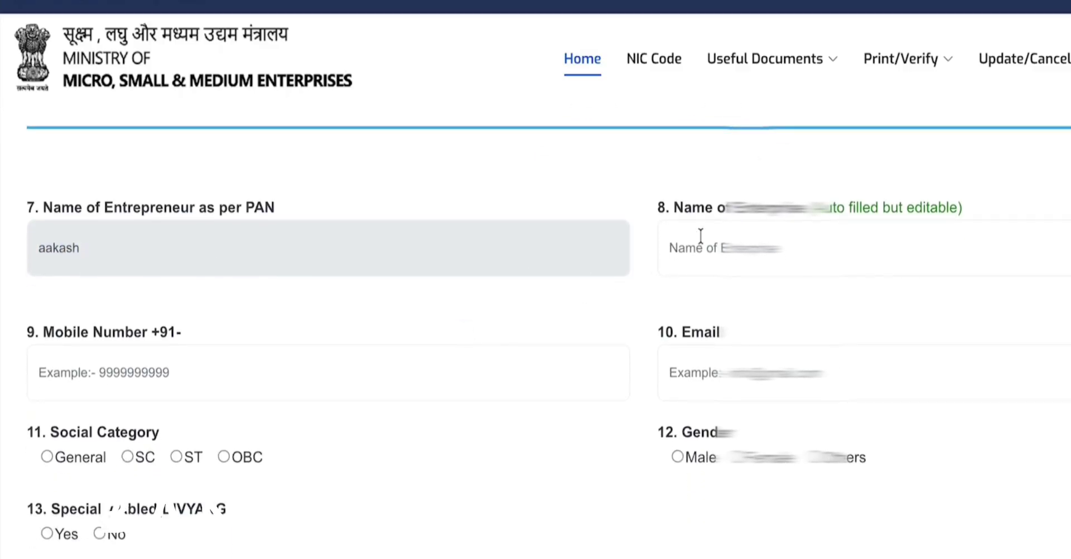
left_click(701, 235)
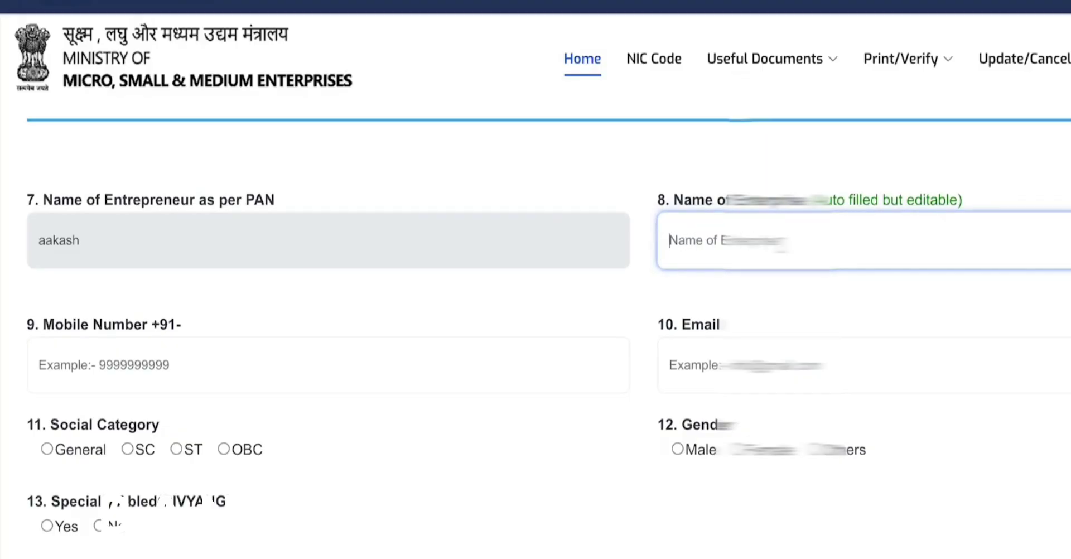
left_click(247, 363)
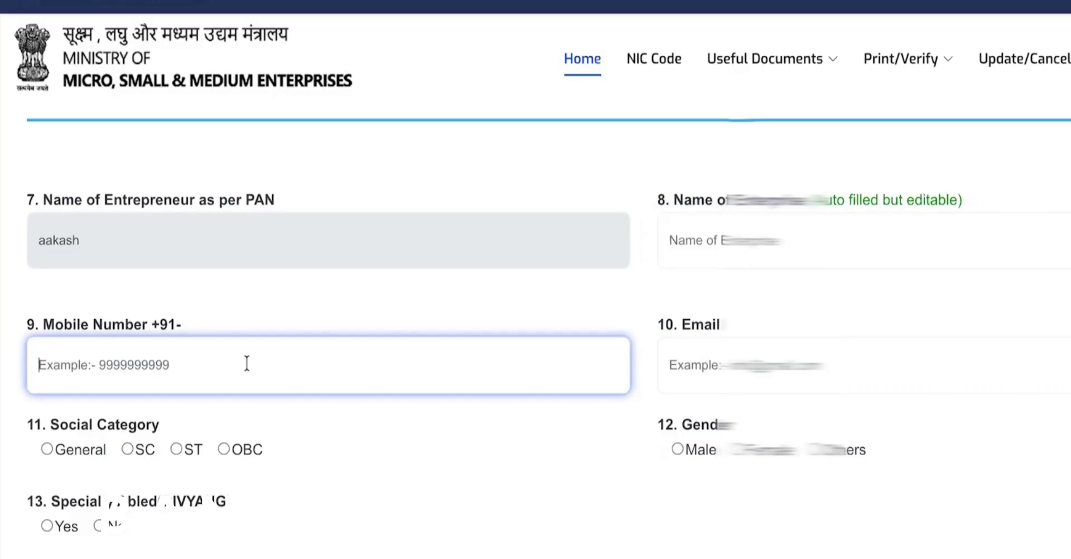
key("Tab")
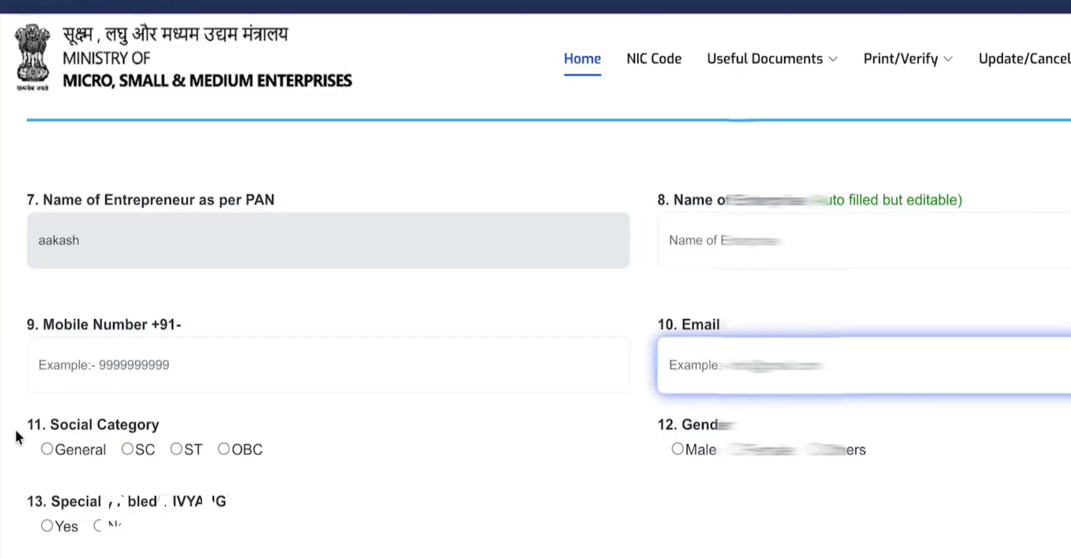
triple_click(51, 426)
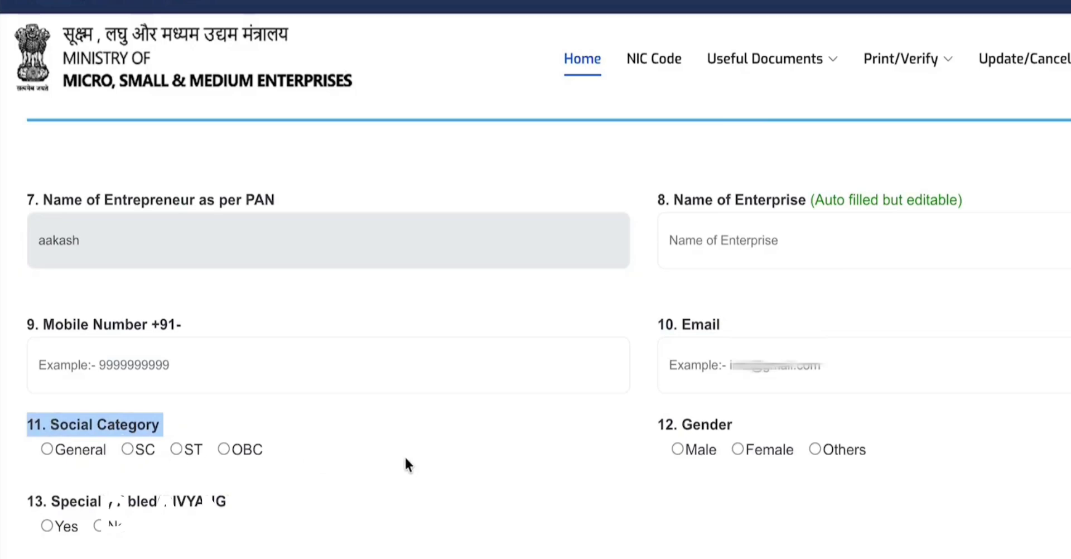
left_click(461, 466)
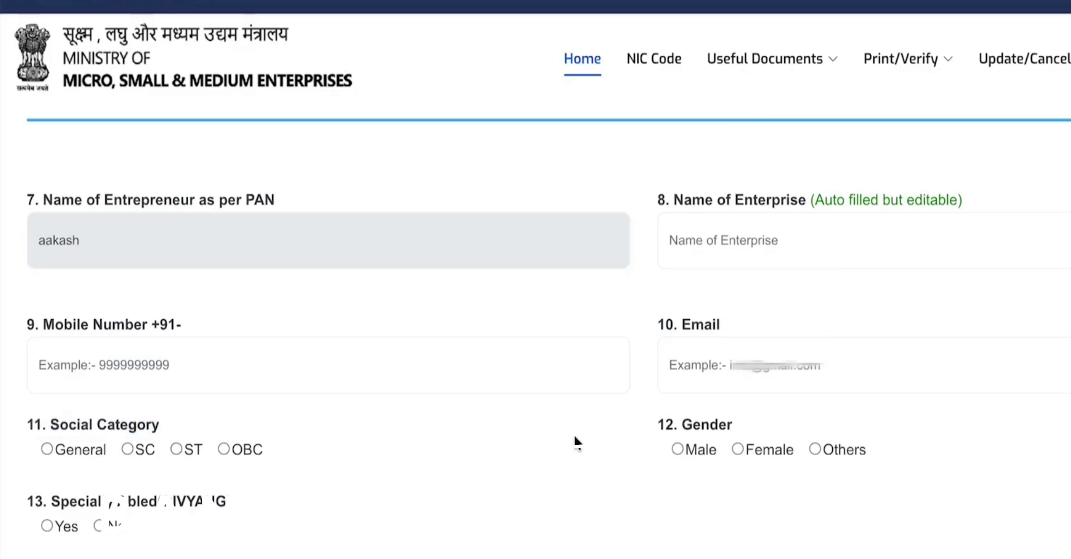
scroll(690, 446, "down", 1)
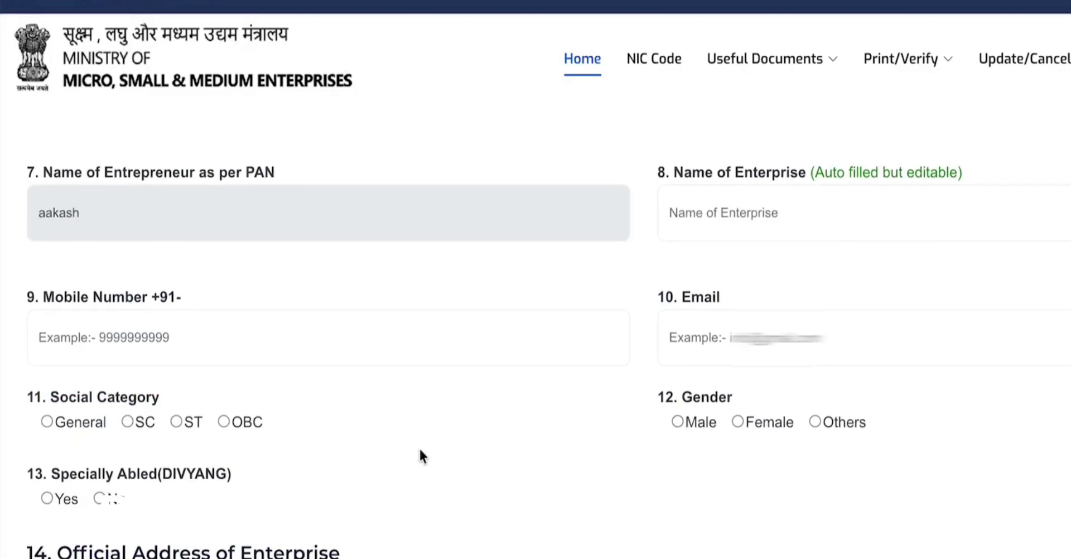
triple_click(86, 475)
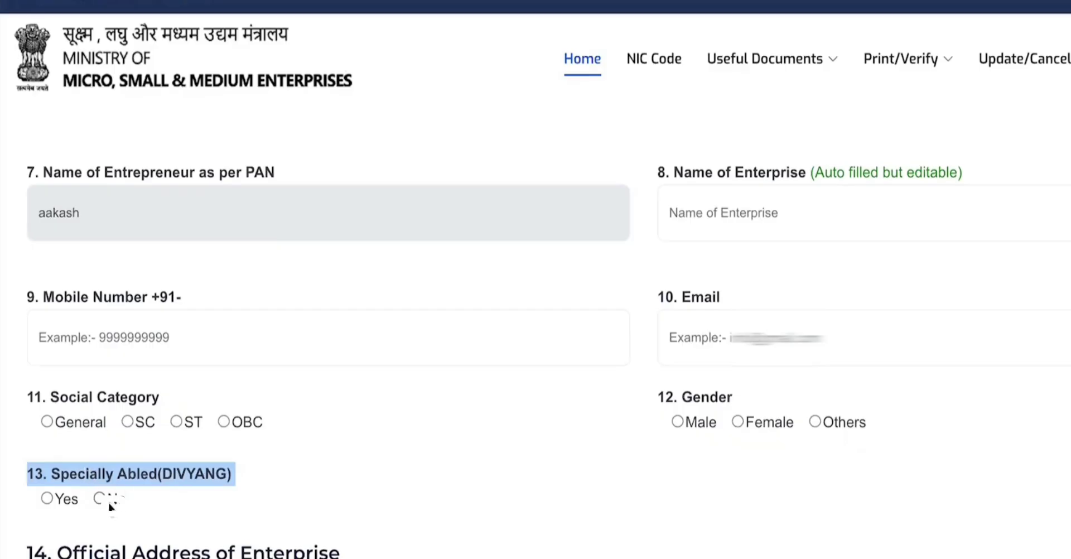
Review the Official Address of Enterprise fields, from Flat/Door/Block No. through Village/Town to the District Industries Centre
scroll(106, 497, "down", 7)
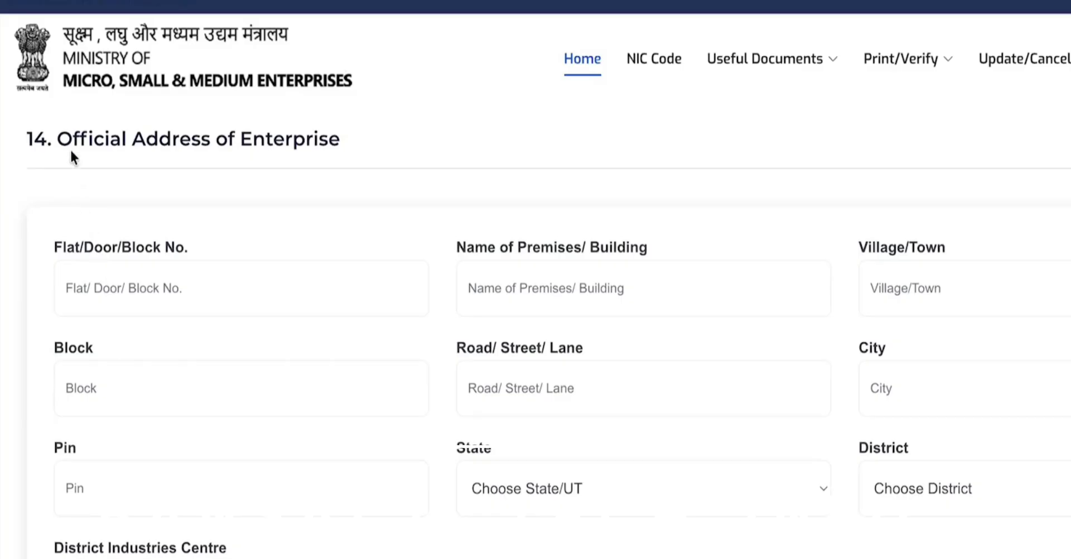
triple_click(68, 129)
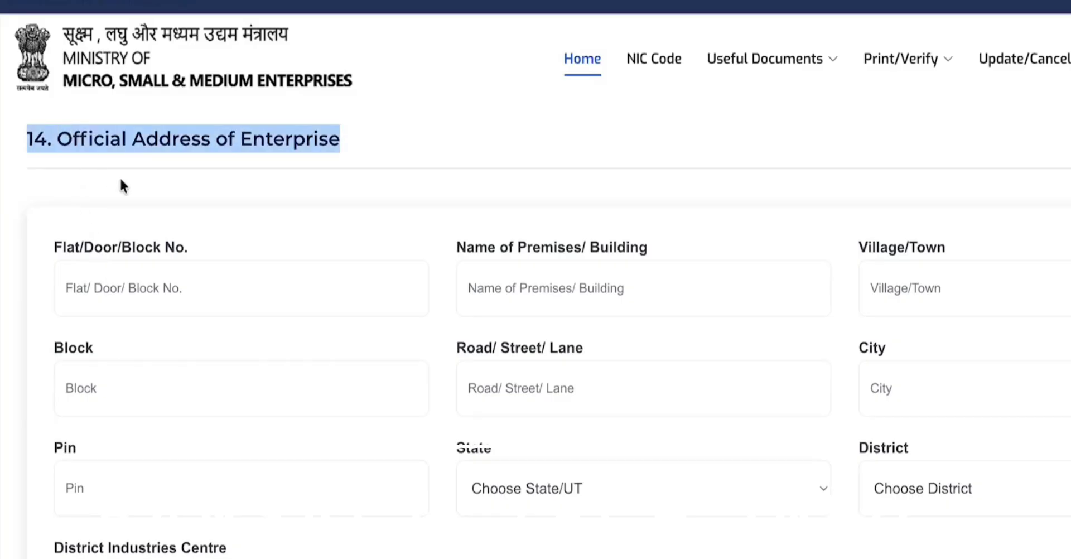
left_click(150, 284)
left_click(547, 296)
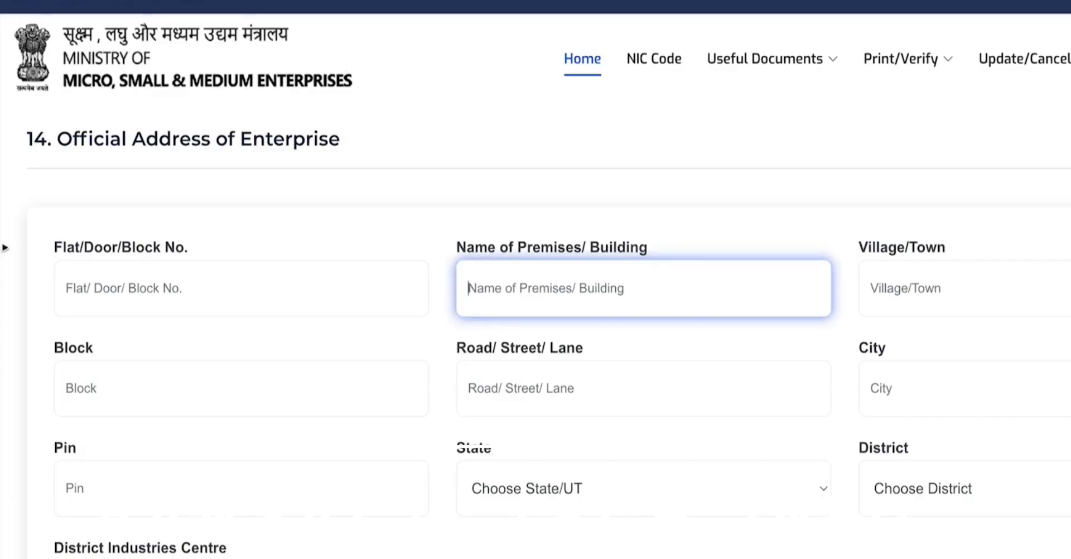
left_click(895, 295)
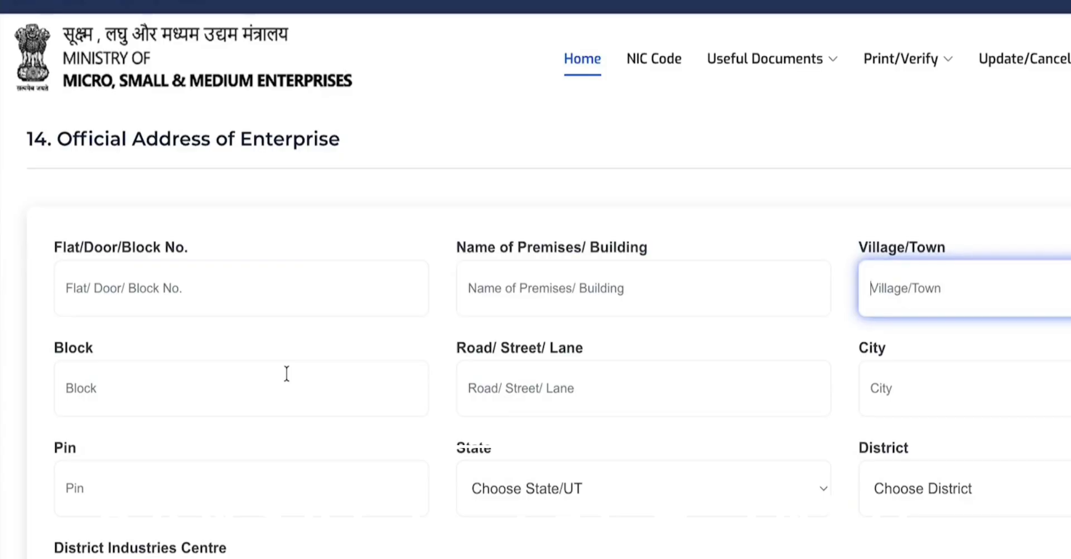
scroll(287, 374, "down", 1)
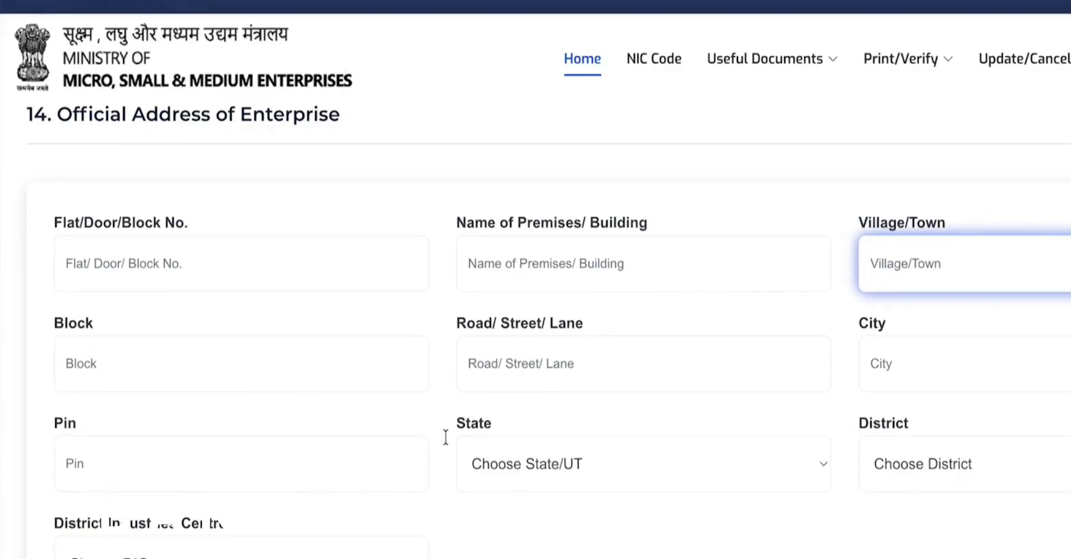
scroll(422, 480, "down", 3)
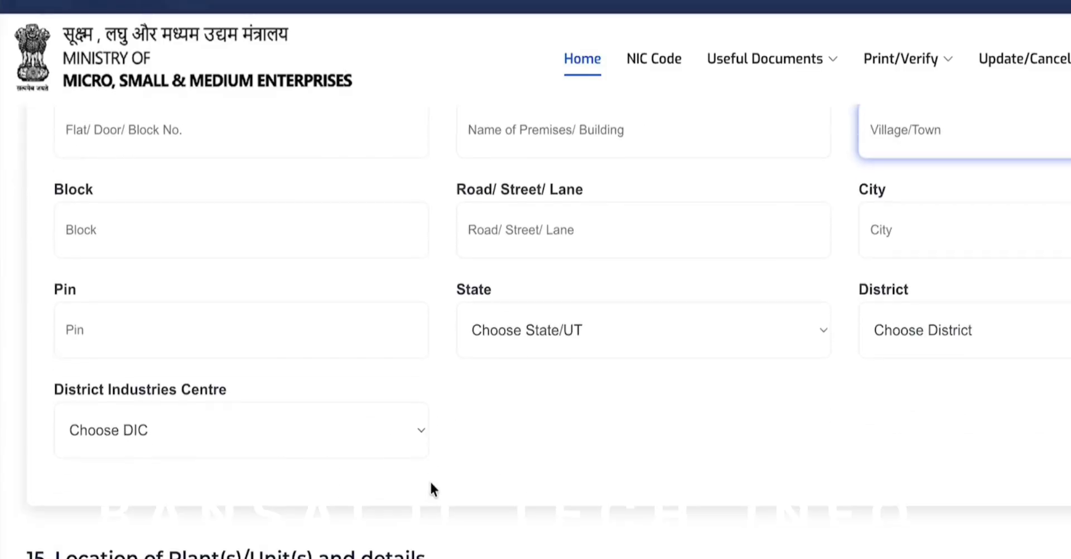
Add a unit named "pura jankari" in the Location of Plant(s)/Unit(s) section
scroll(431, 490, "down", 10)
left_click(67, 224)
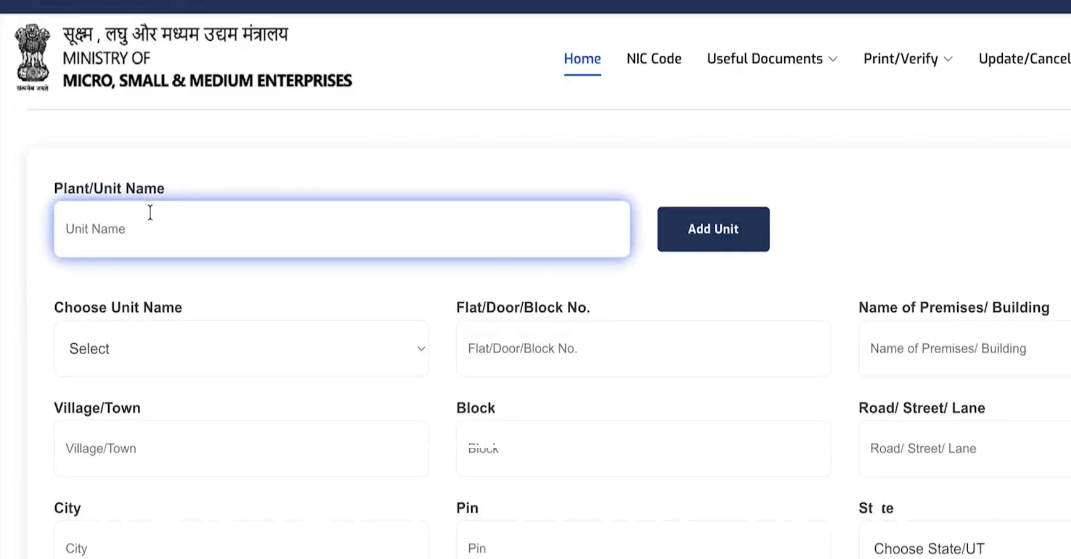
type("pura jankari")
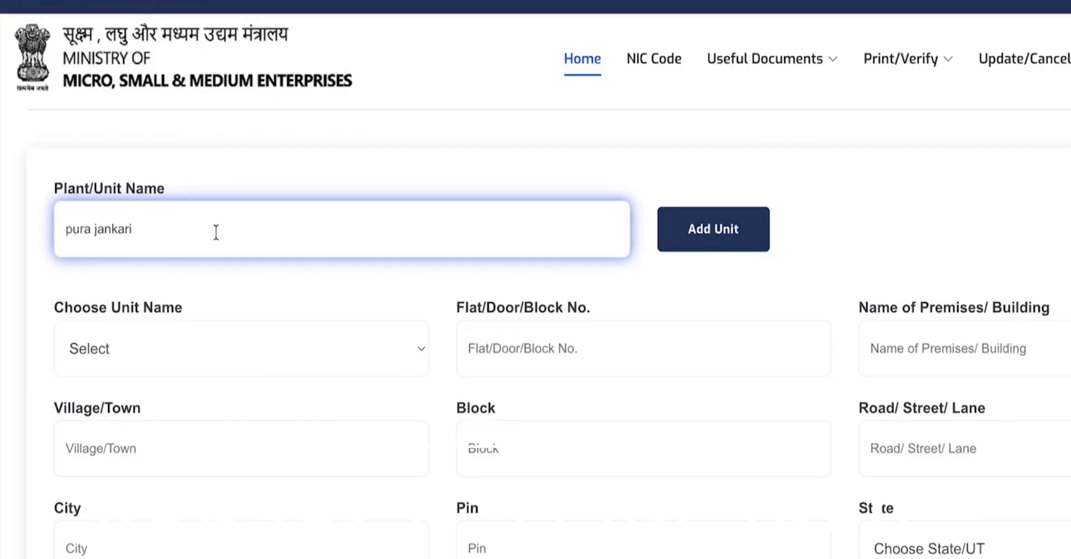
left_click(701, 243)
left_click(701, 244)
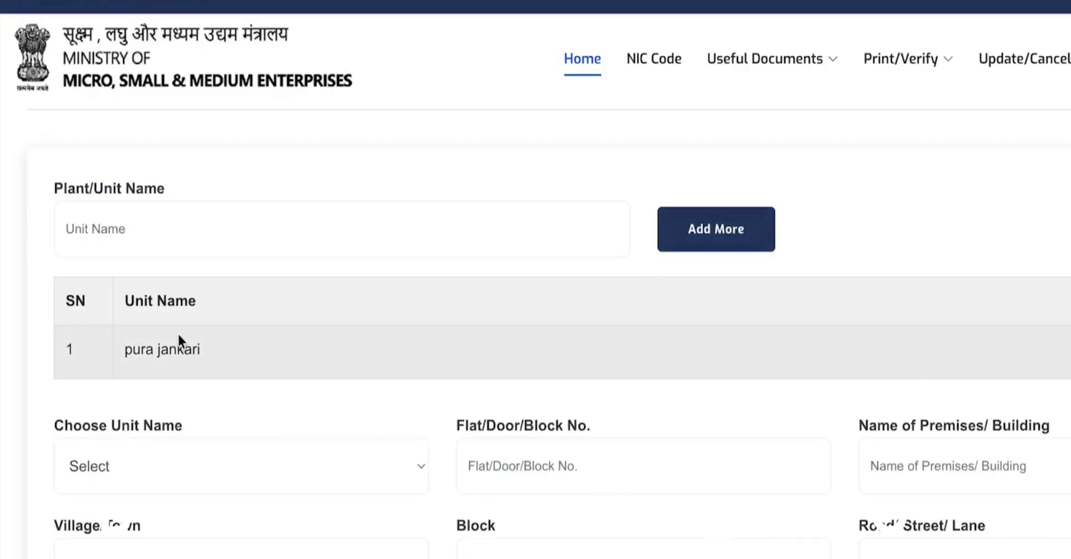
Choose "pura jankari" as the unit name for the plant location address
triple_click(175, 353)
scroll(201, 343, "down", 2)
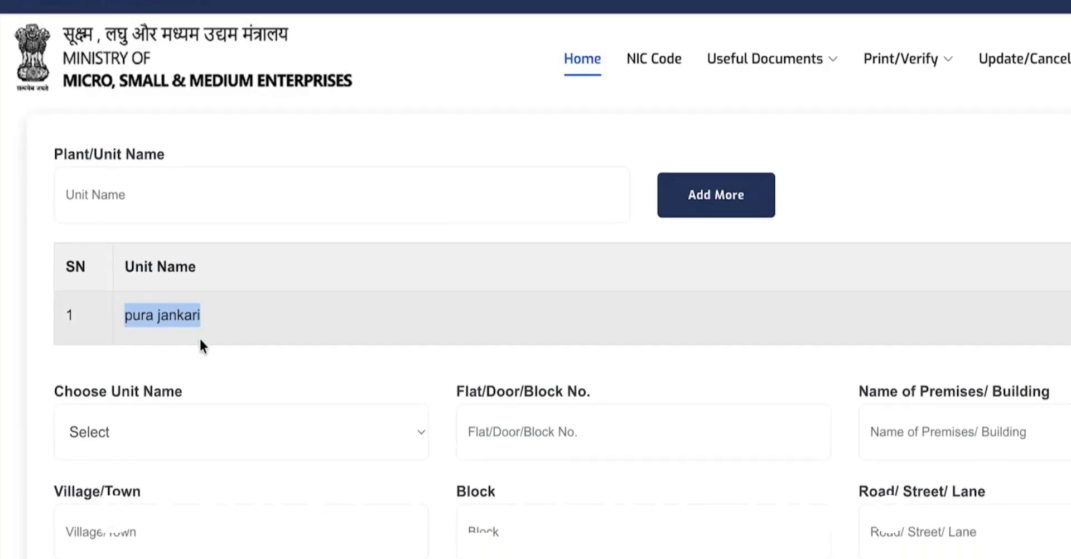
left_click(156, 377)
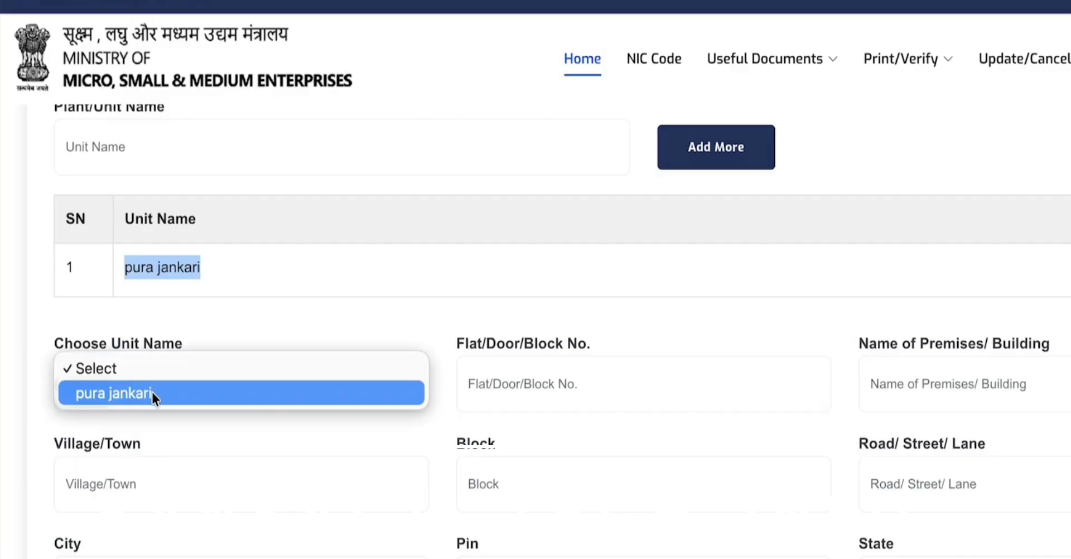
left_click(152, 391)
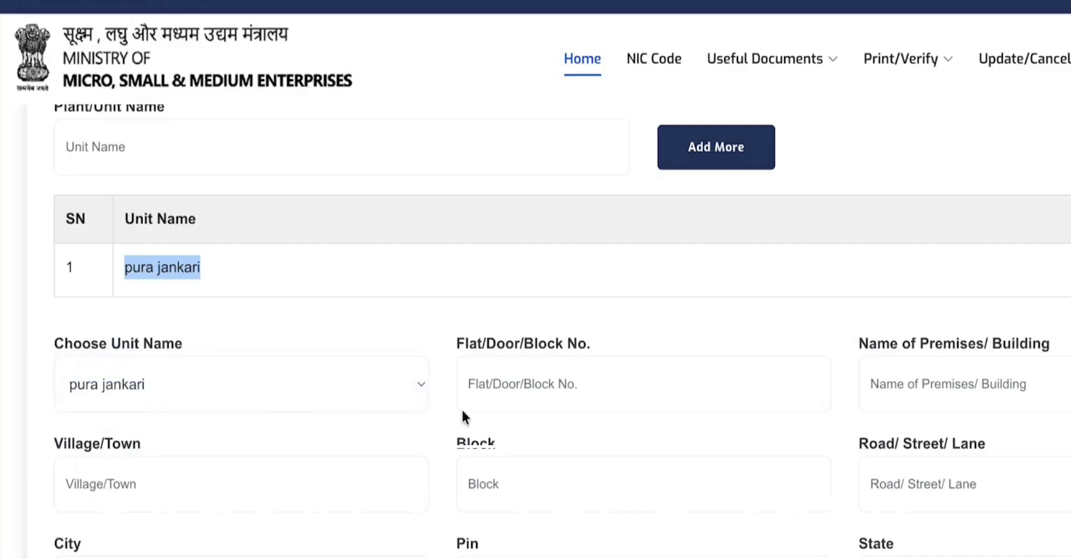
Review the unit's address fields from Flat/Door/Block No. to District and check the available unit names
left_click(481, 389)
scroll(669, 380, "down", 1)
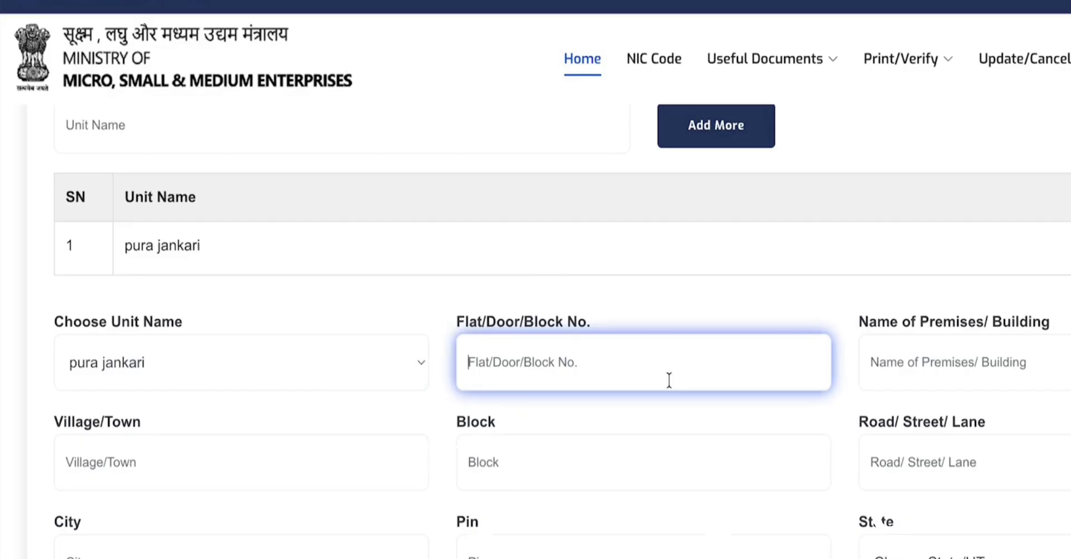
left_click(917, 383)
scroll(273, 483, "down", 2)
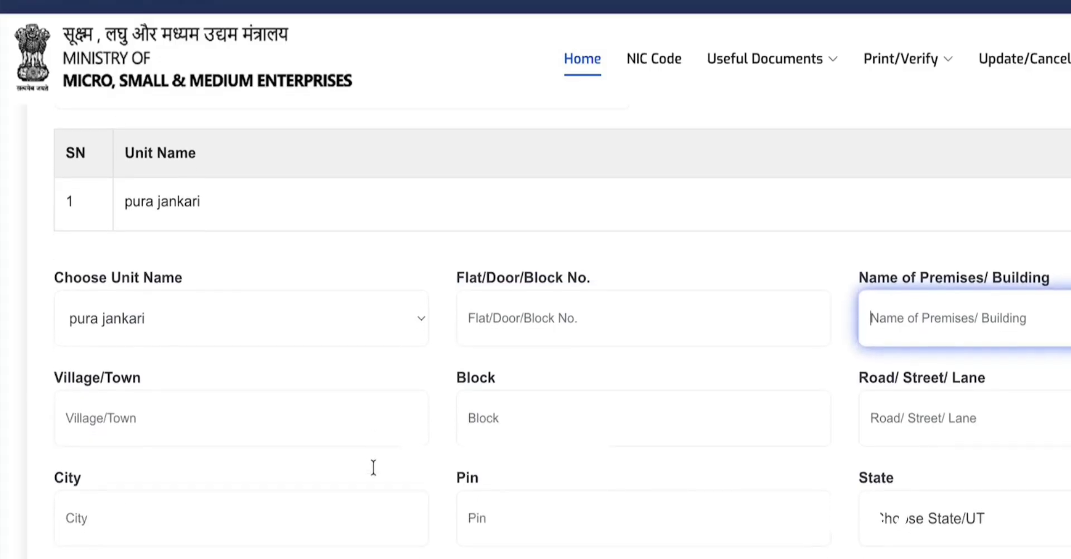
scroll(373, 468, "down", 3)
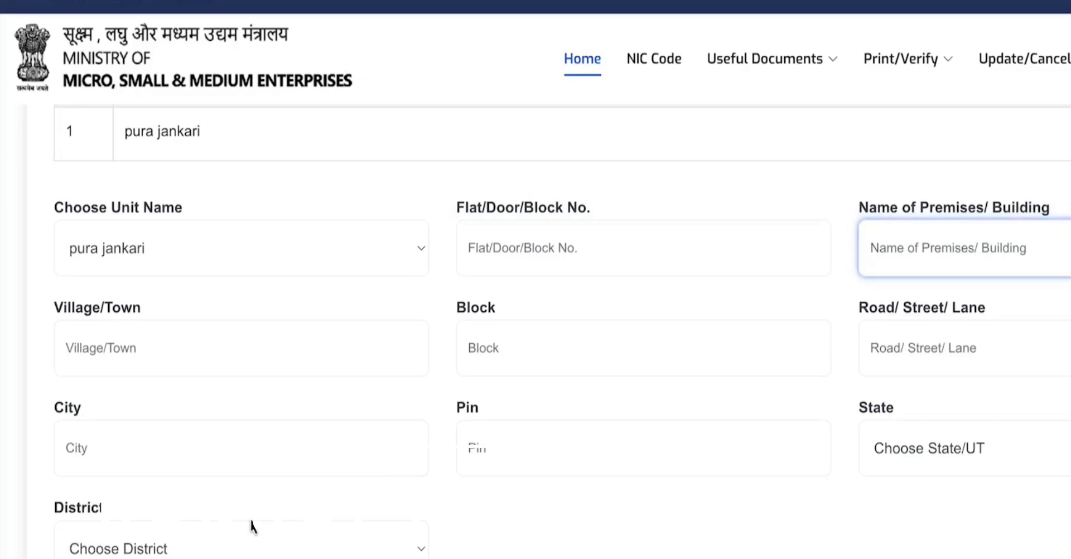
left_click(227, 262)
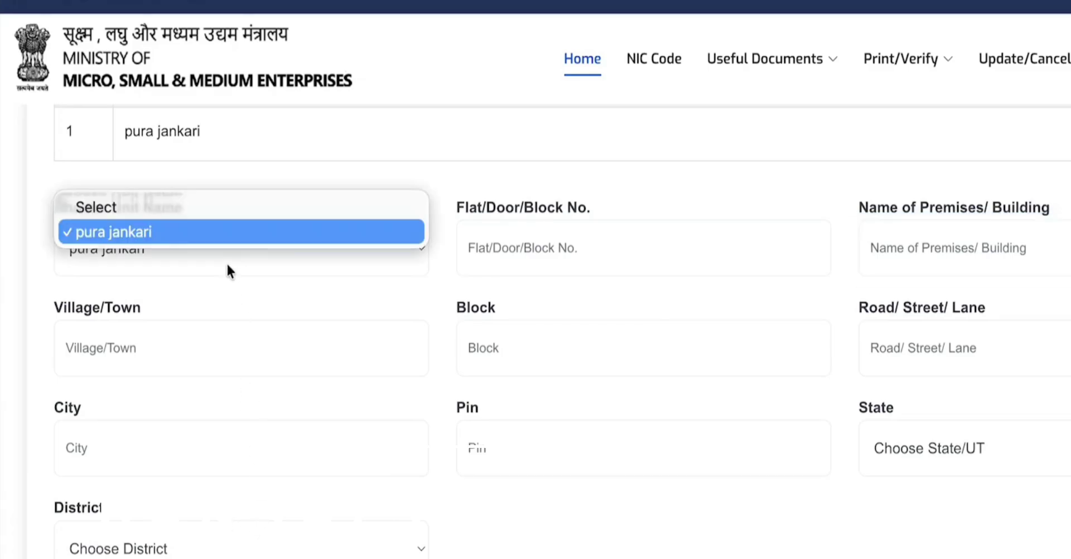
left_click(227, 262)
Add a second unit named "pura jankari 2.0" to the plant/unit list
scroll(249, 309, "up", 3)
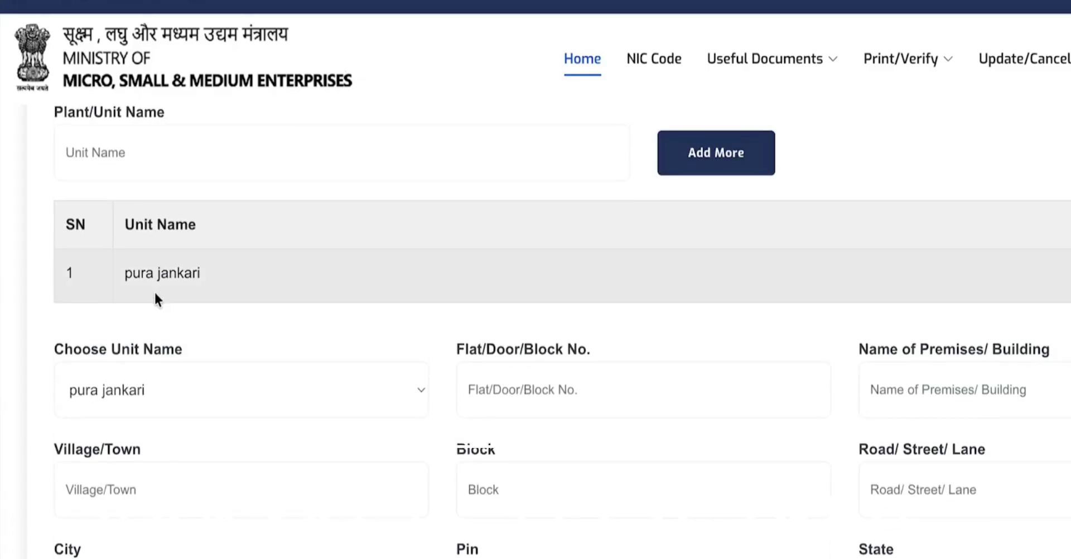
triple_click(158, 274)
left_click(217, 304)
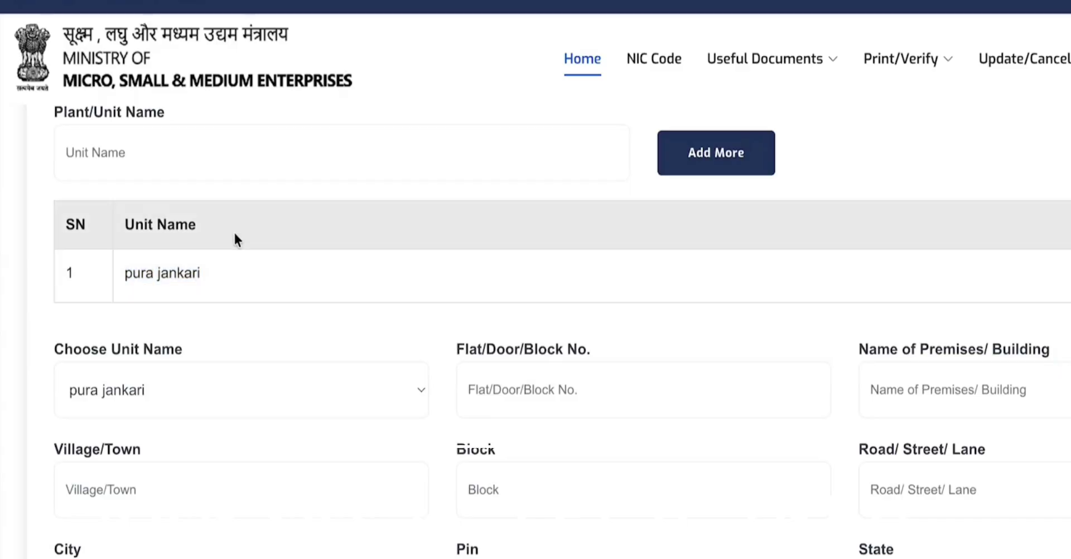
left_click(214, 172)
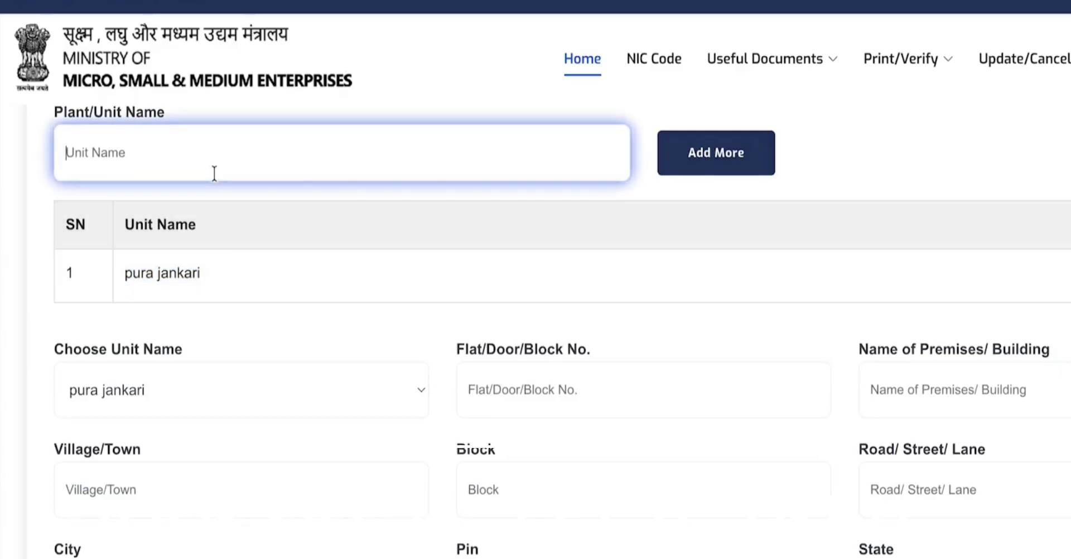
type("pura jankari 2.0")
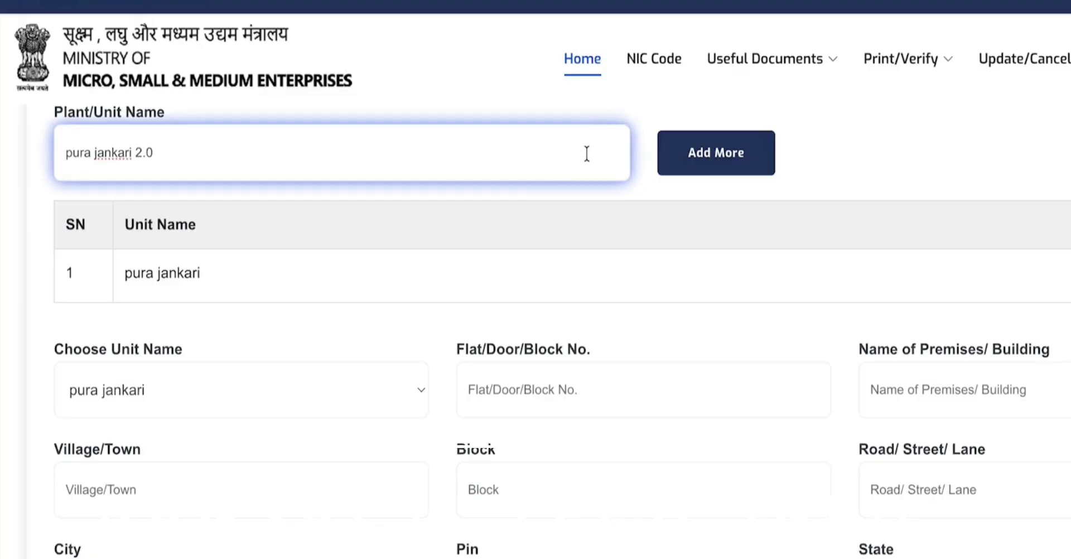
left_click(687, 167)
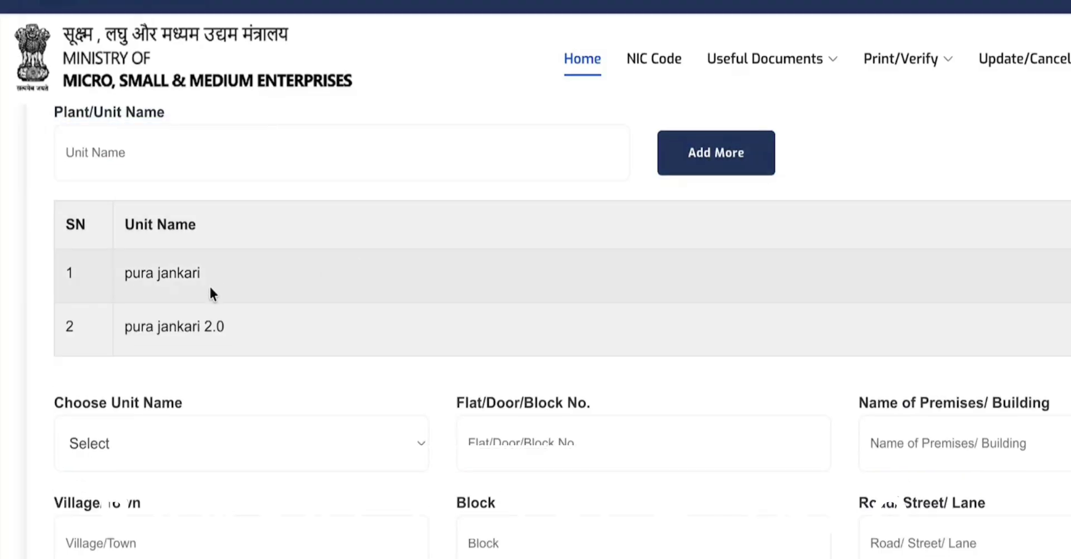
Choose "pura jankari 2.0" as the unit name for the plant location address
scroll(208, 336, "down", 1)
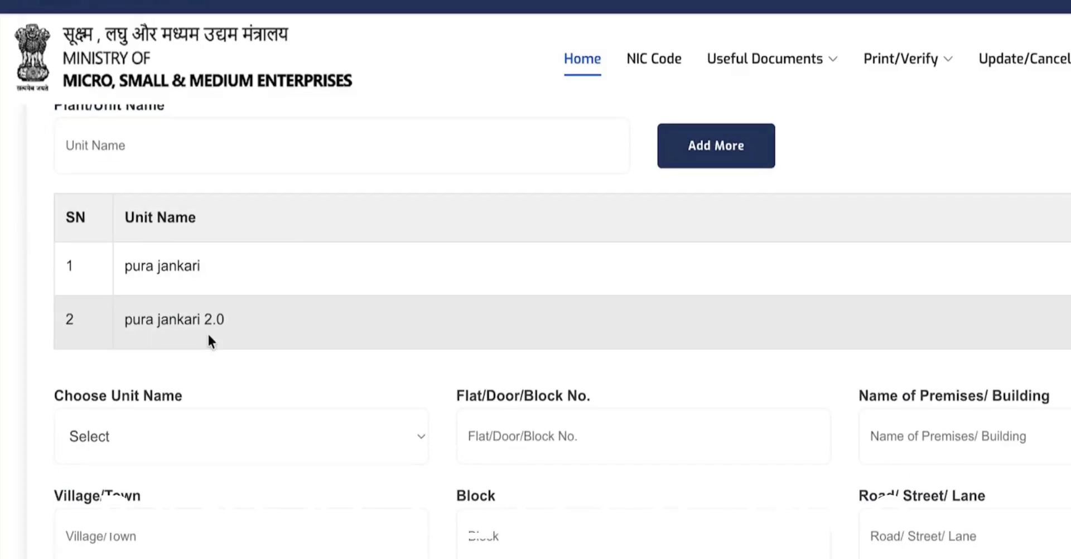
left_click(149, 393)
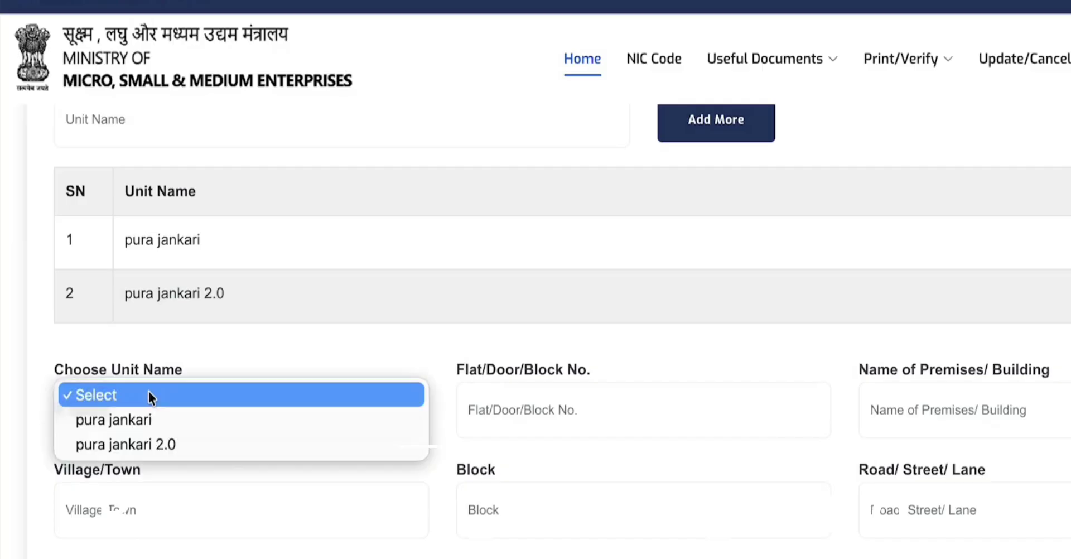
left_click(147, 441)
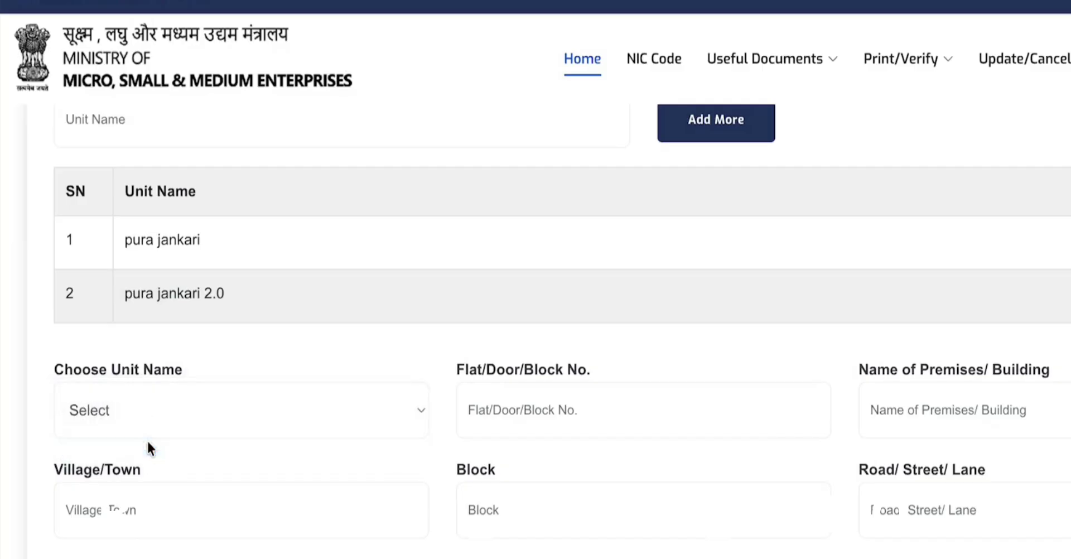
scroll(146, 439, "down", 3)
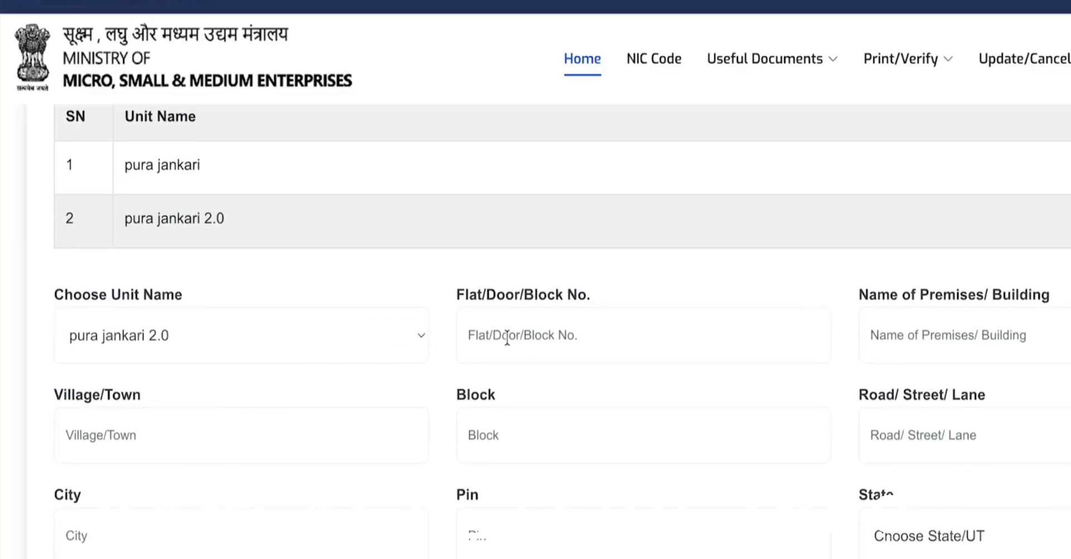
Review the remaining address fields of the second unit and the question about a previous EM-II/UAM registration number
scroll(448, 538, "down", 1)
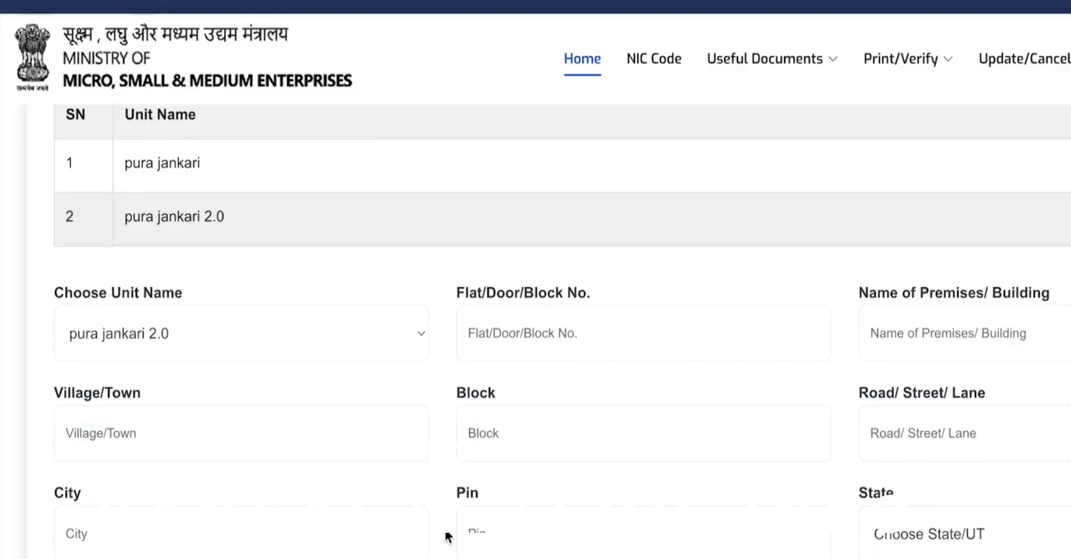
scroll(328, 440, "down", 3)
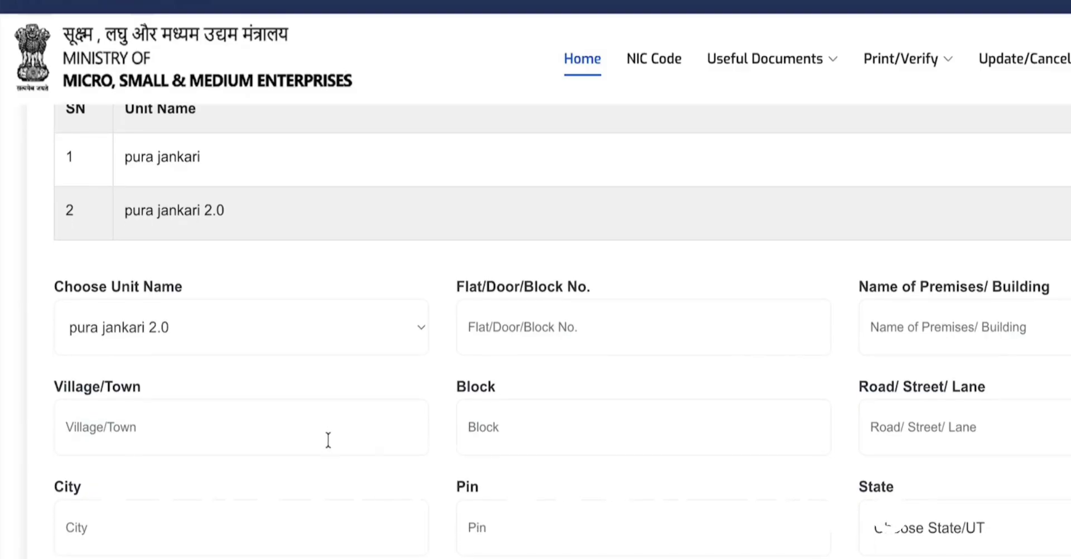
scroll(329, 437, "down", 5)
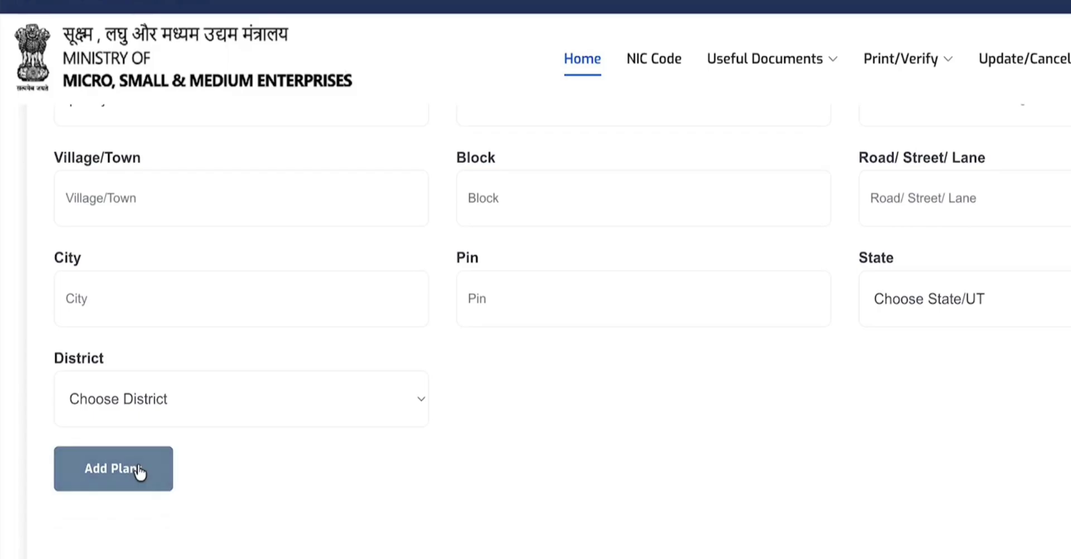
scroll(140, 472, "down", 1)
scroll(139, 475, "down", 7)
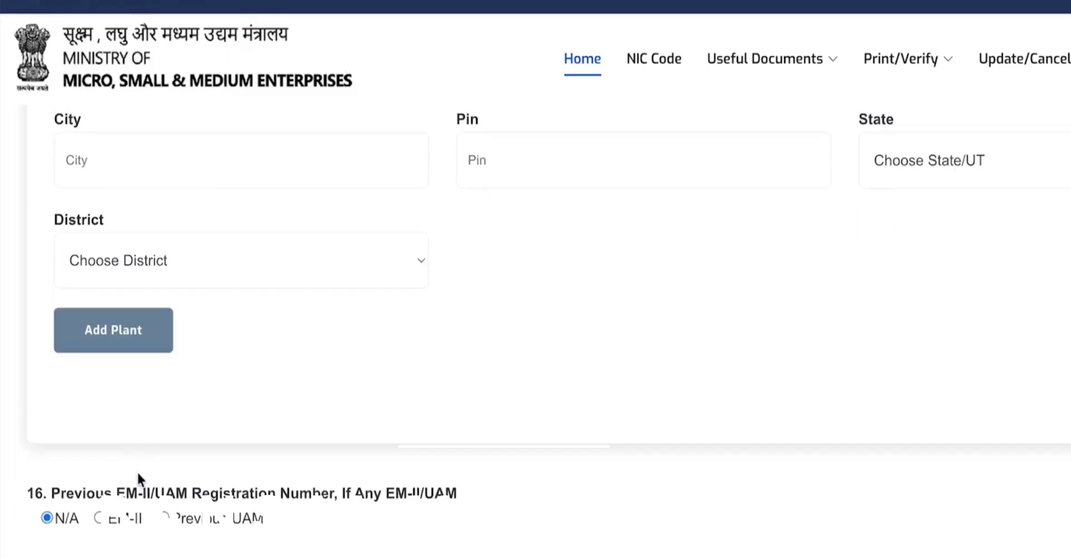
scroll(139, 463, "down", 1)
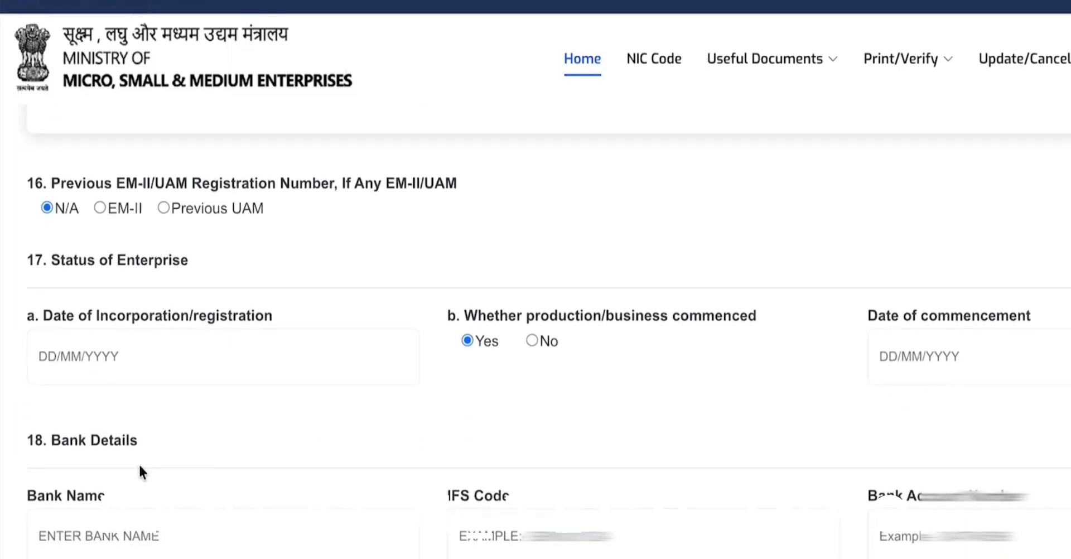
scroll(139, 451, "down", 1)
triple_click(74, 159)
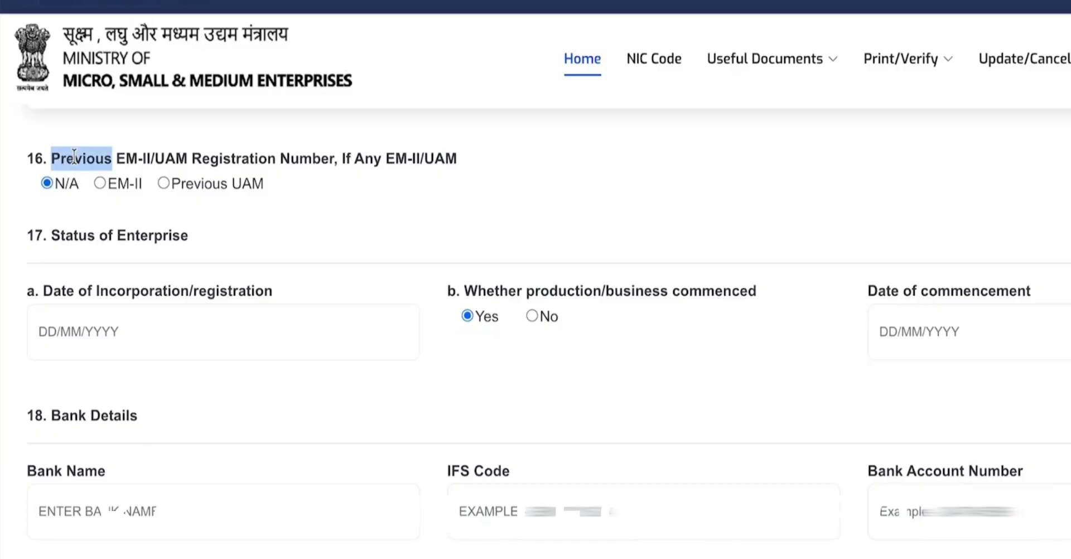
triple_click(126, 158)
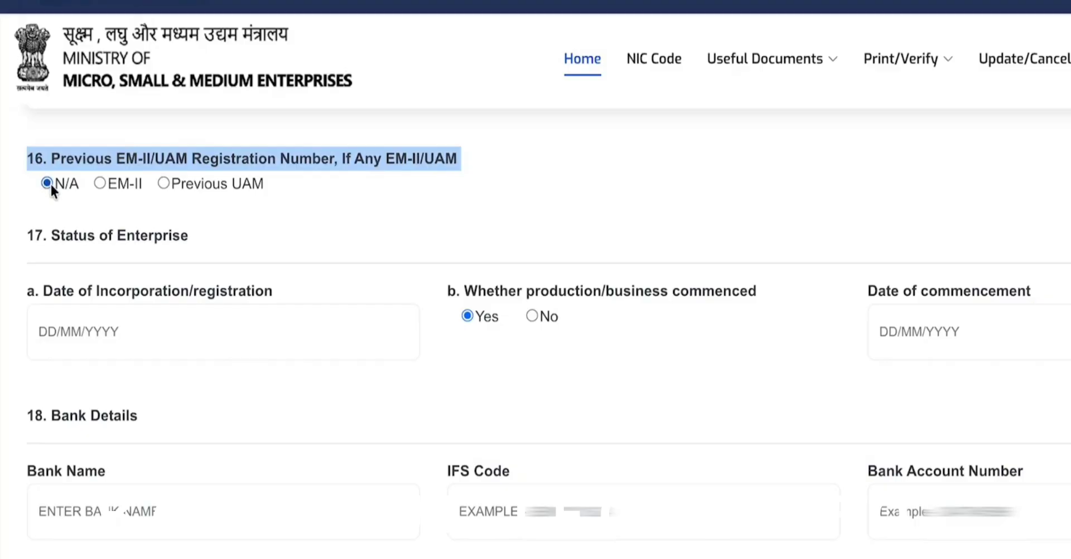
Examine the Status of Enterprise section and its date of incorporation/registration field
scroll(78, 236, "down", 1)
double_click(76, 194)
triple_click(76, 193)
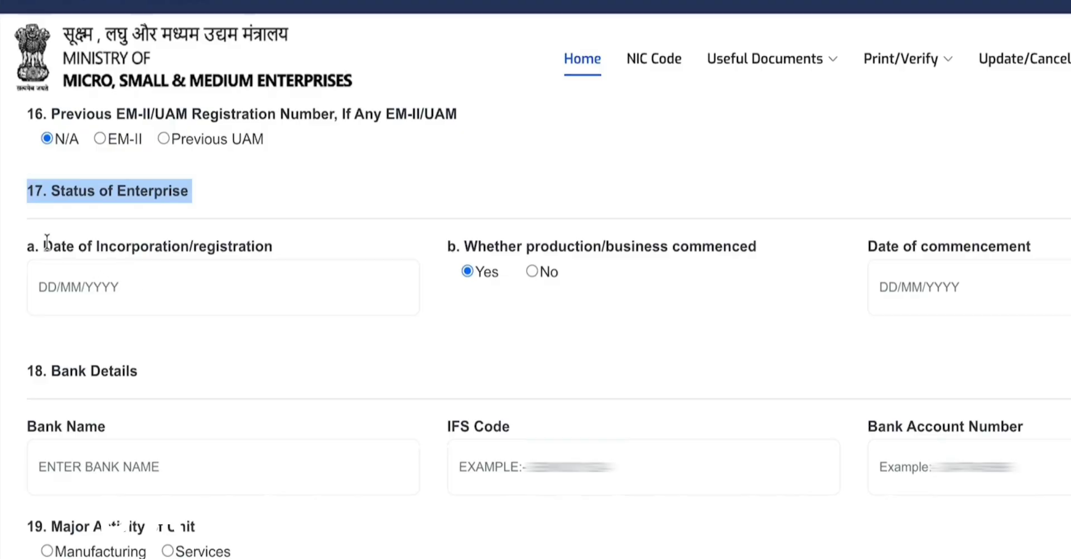
left_click_drag(45, 245, 211, 250)
double_click(211, 250)
left_click(313, 325)
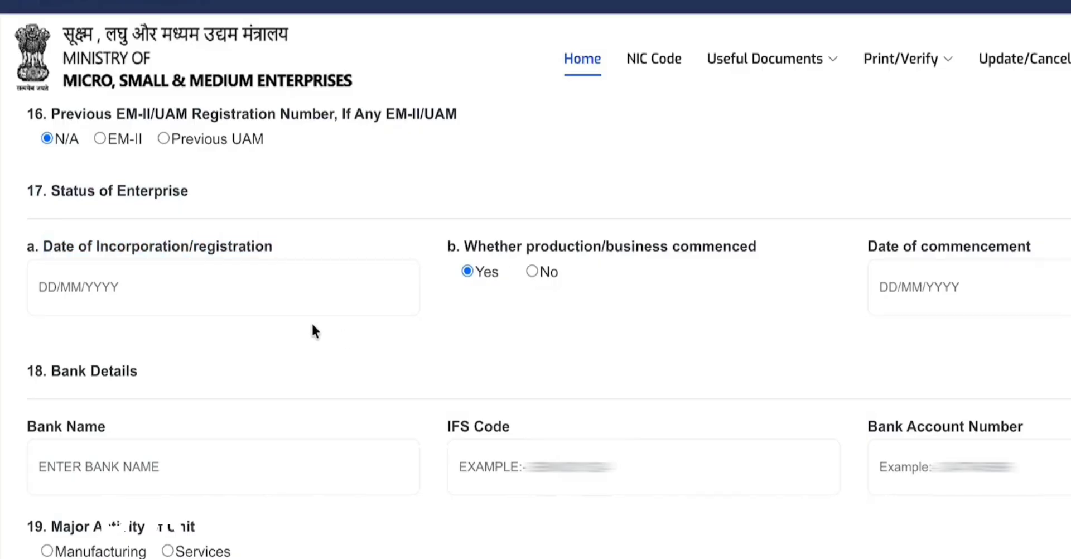
triple_click(112, 250)
double_click(122, 250)
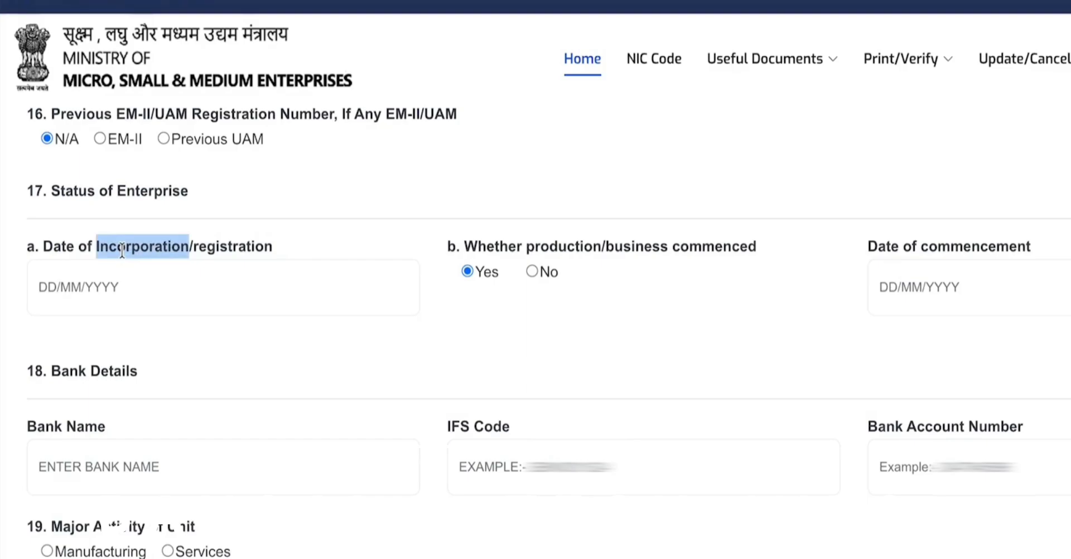
triple_click(122, 250)
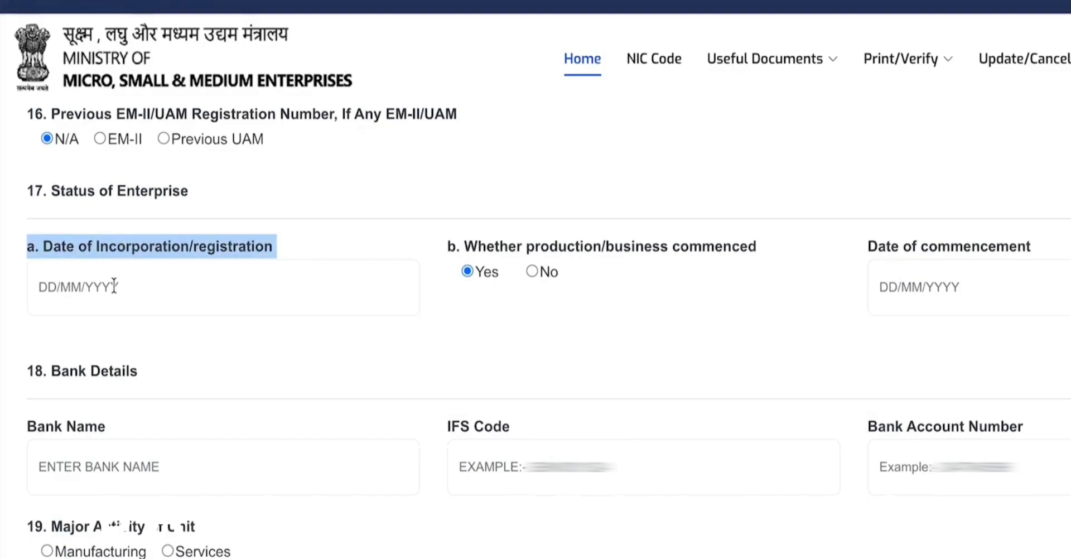
Set the date of incorporation/registration to 29/01/2025
left_click(191, 286)
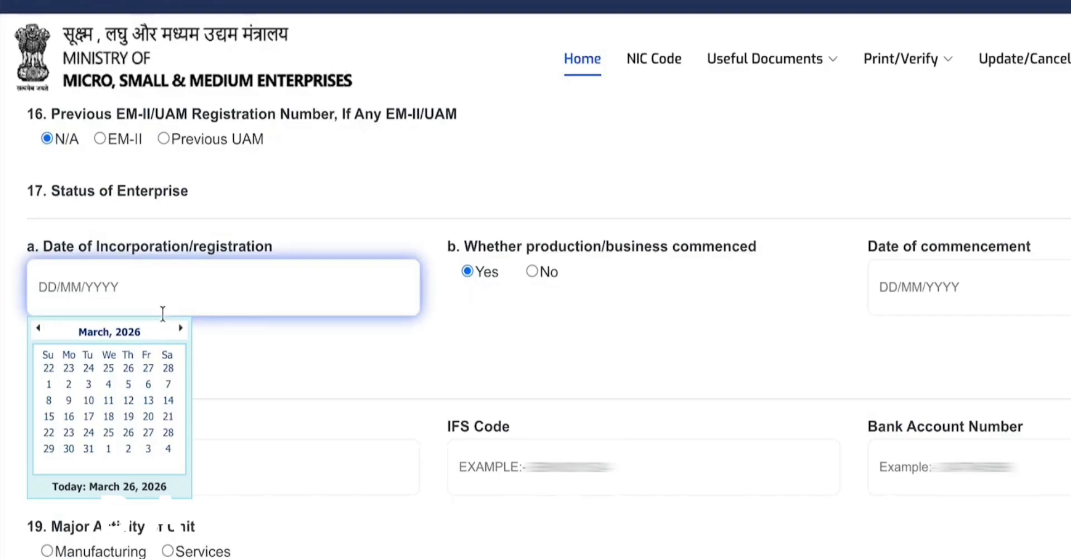
left_click(122, 333)
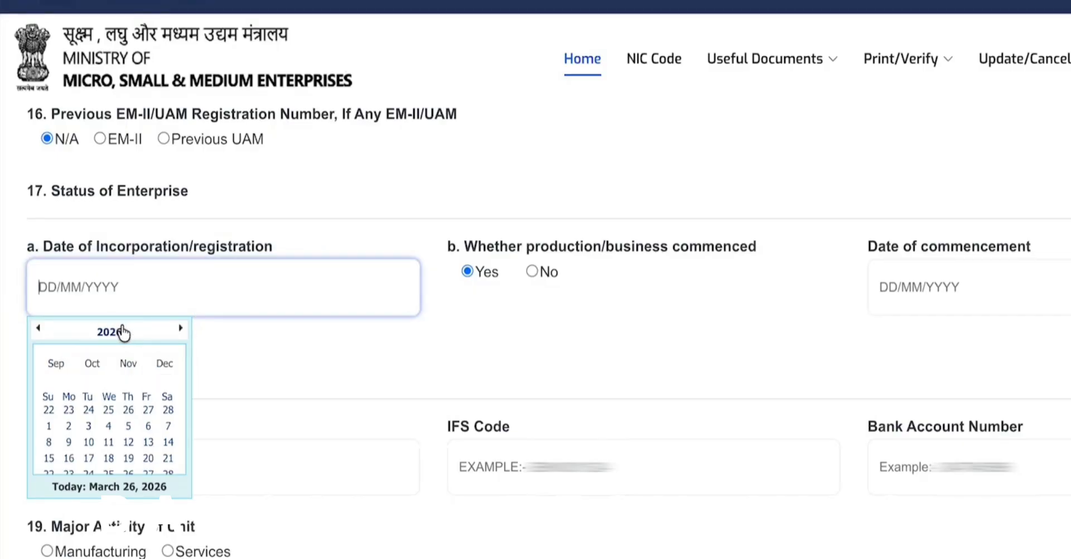
left_click(38, 328)
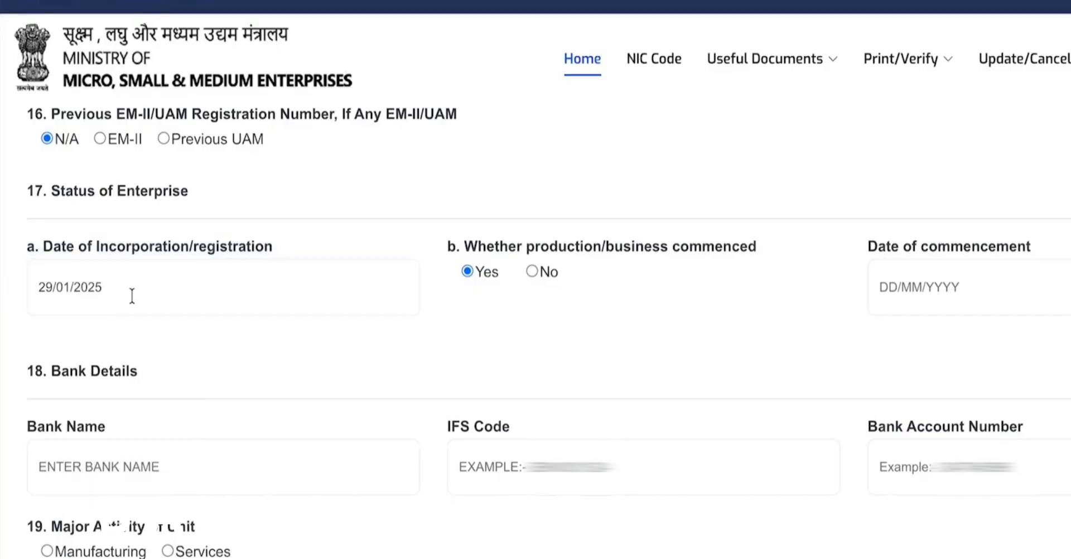
left_click(132, 296)
left_click(277, 349)
Keep the production/business commenced answer at Yes and set the date of commencement to 26/01/2026
triple_click(483, 246)
double_click(504, 244)
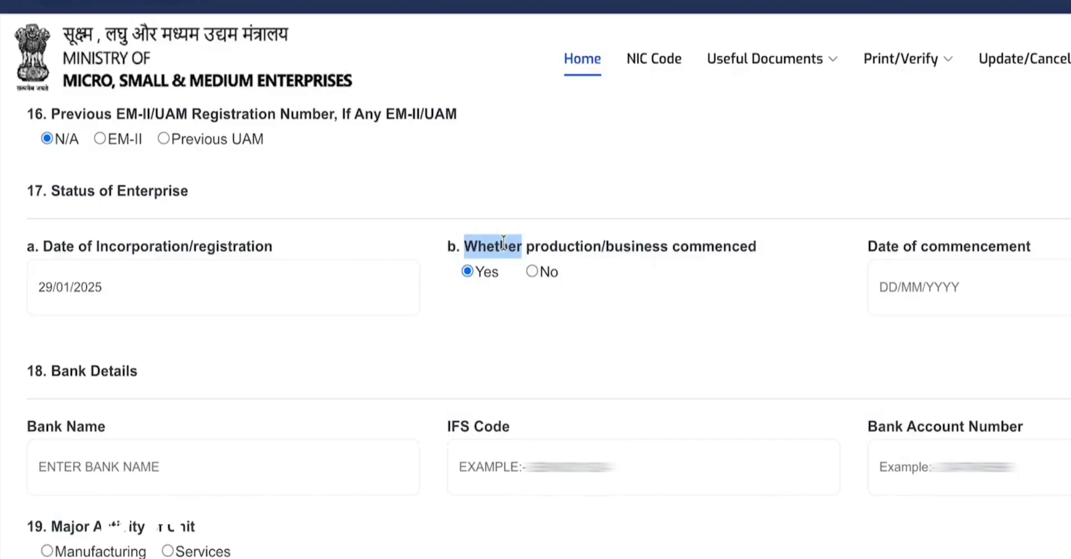
triple_click(504, 244)
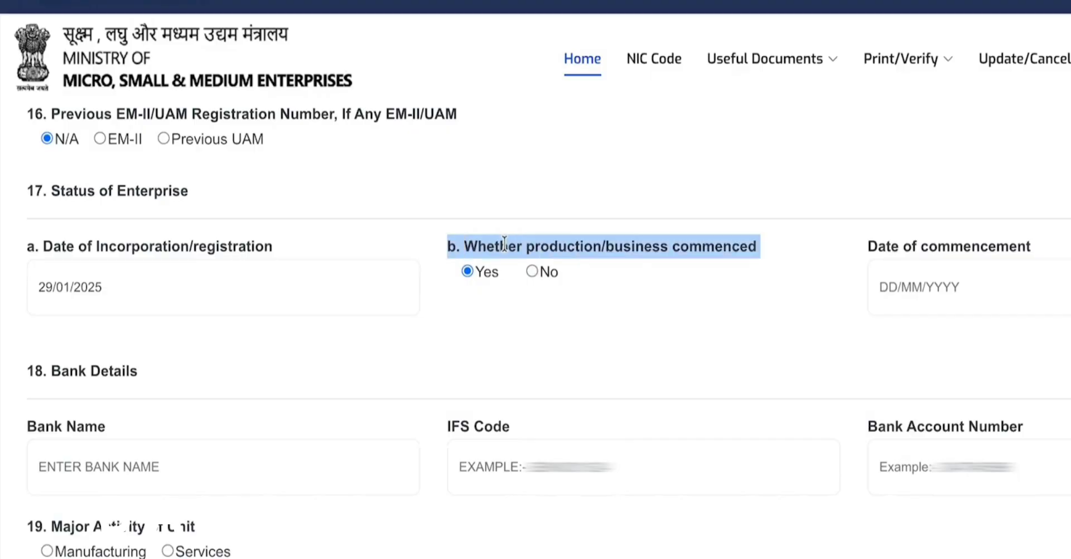
triple_click(554, 248)
left_click(481, 271)
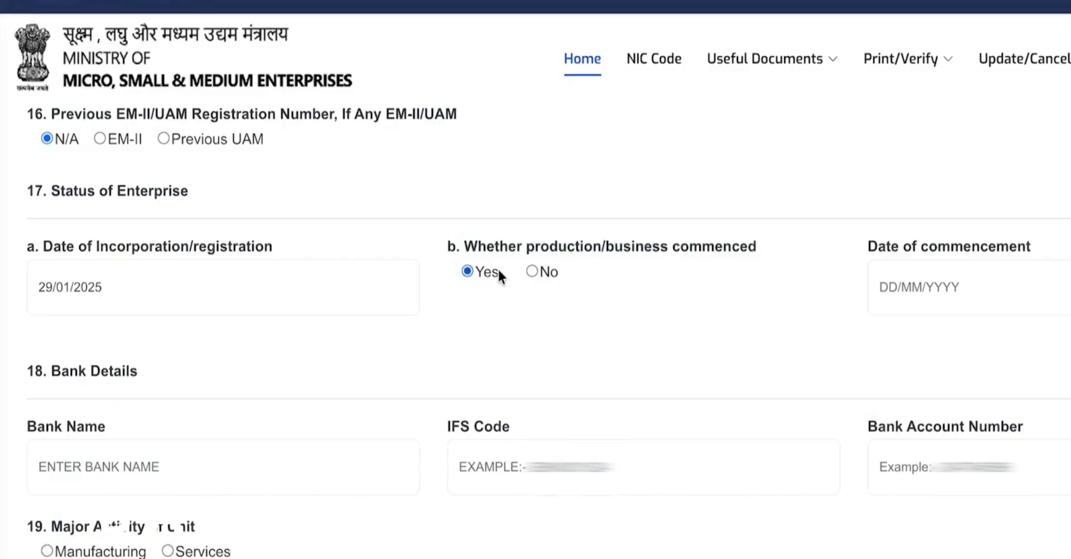
left_click(883, 279)
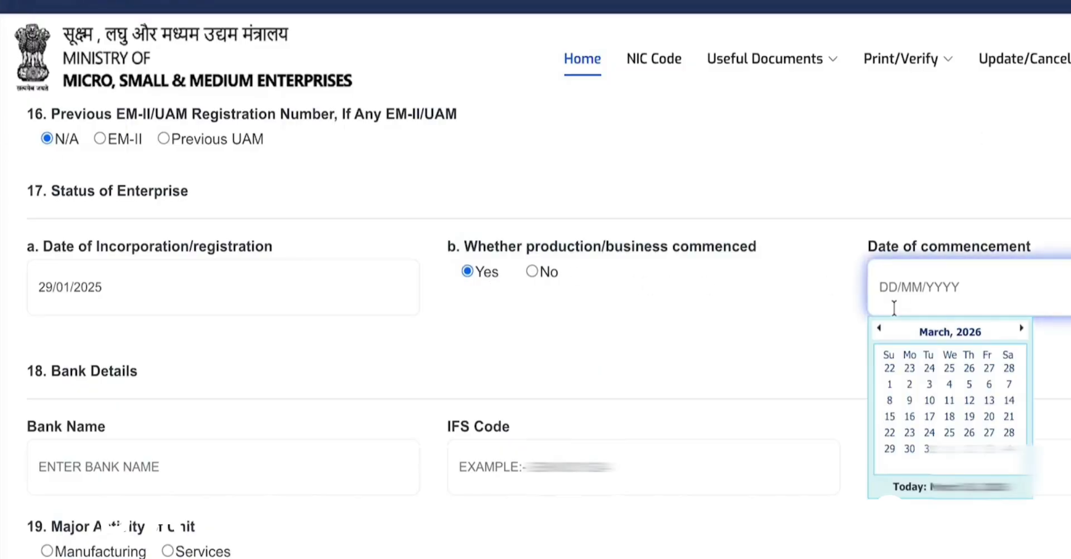
left_click(969, 368)
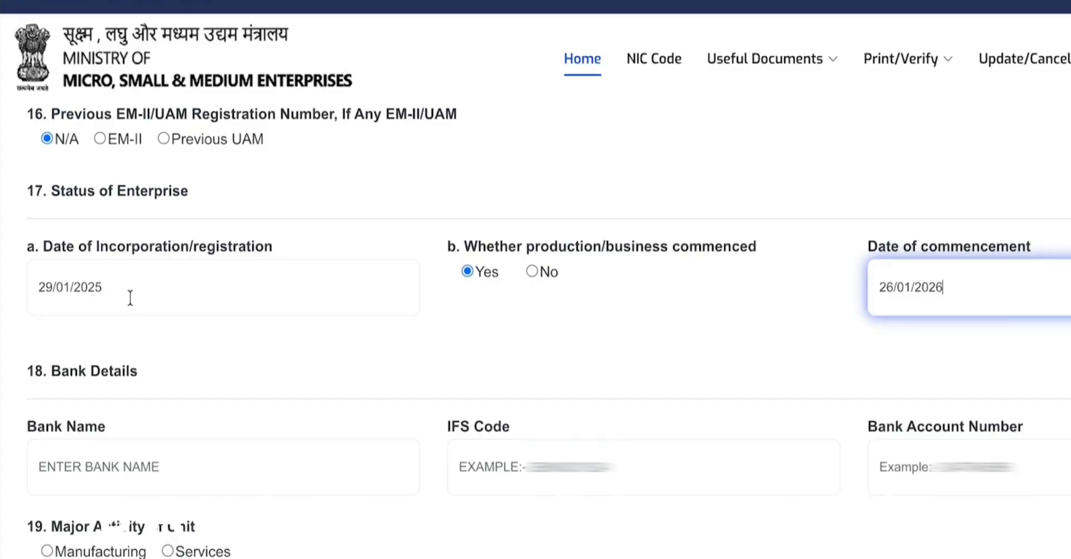
Switch the production/business commenced answer to No and back to Yes, and set the date of commencement to 03/03/2026
left_click(539, 269)
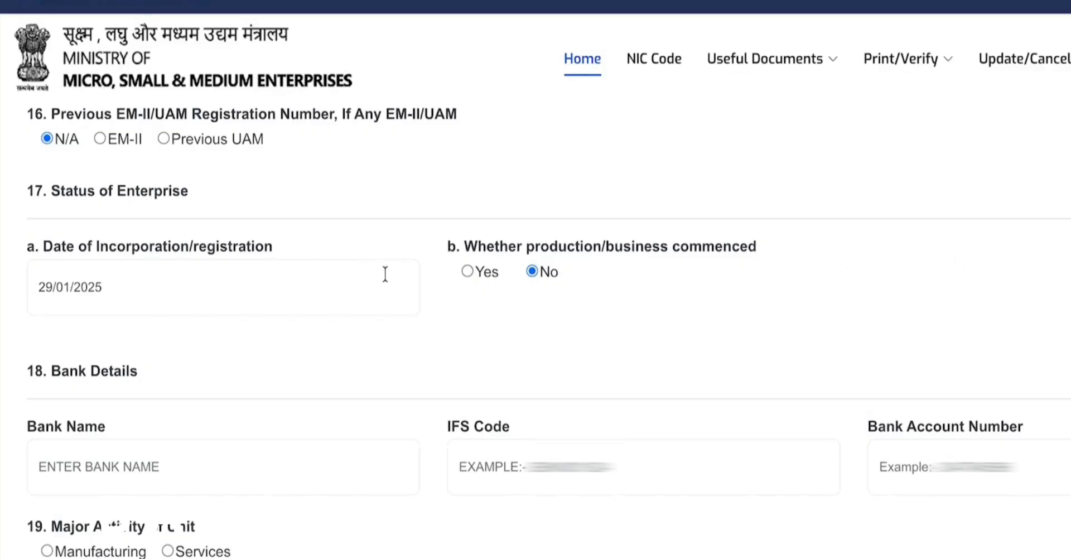
left_click(468, 272)
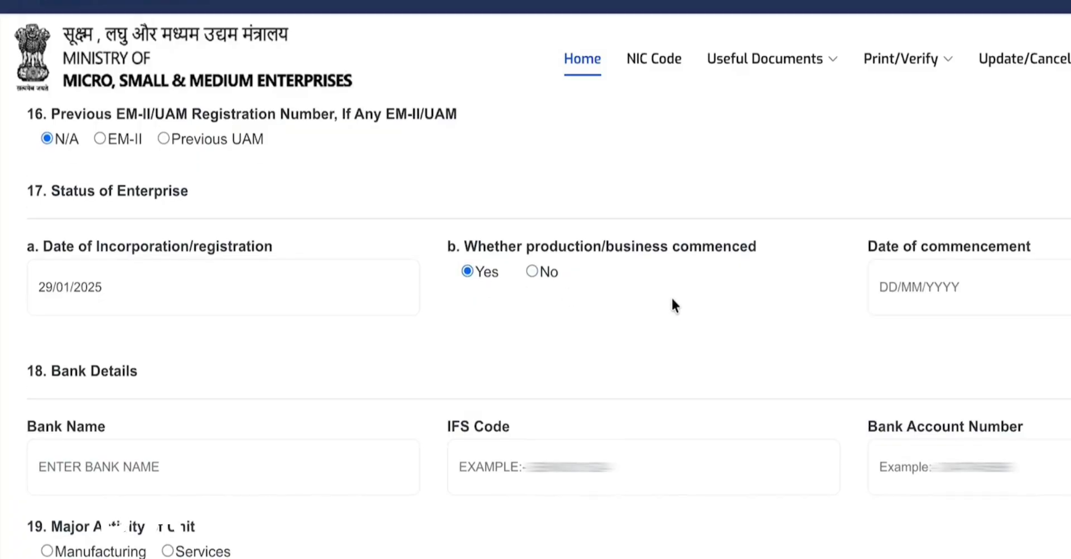
left_click(920, 286)
left_click(929, 384)
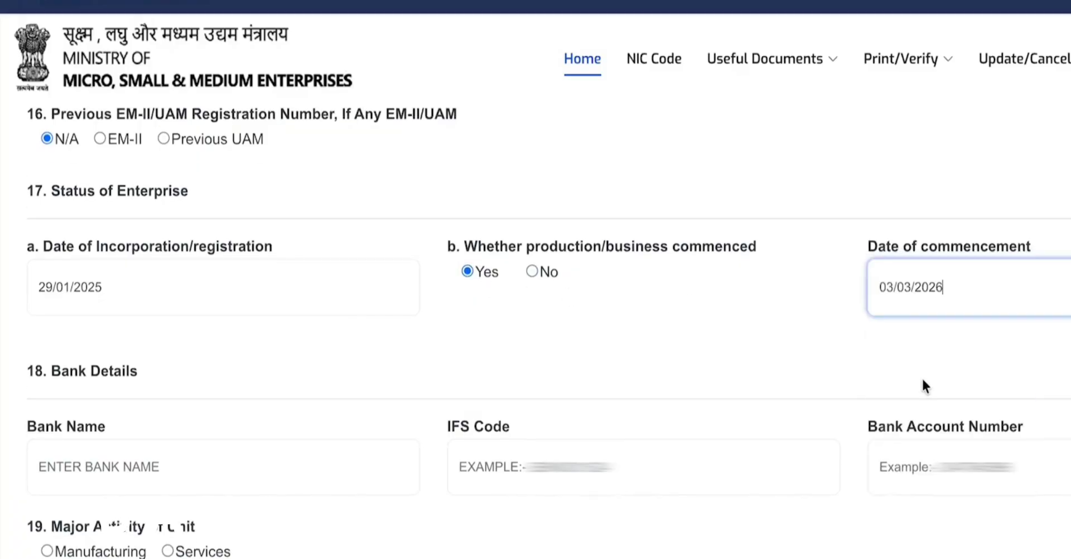
Review the bank details fields for bank name, IFS code and bank account number
scroll(421, 304, "down", 4)
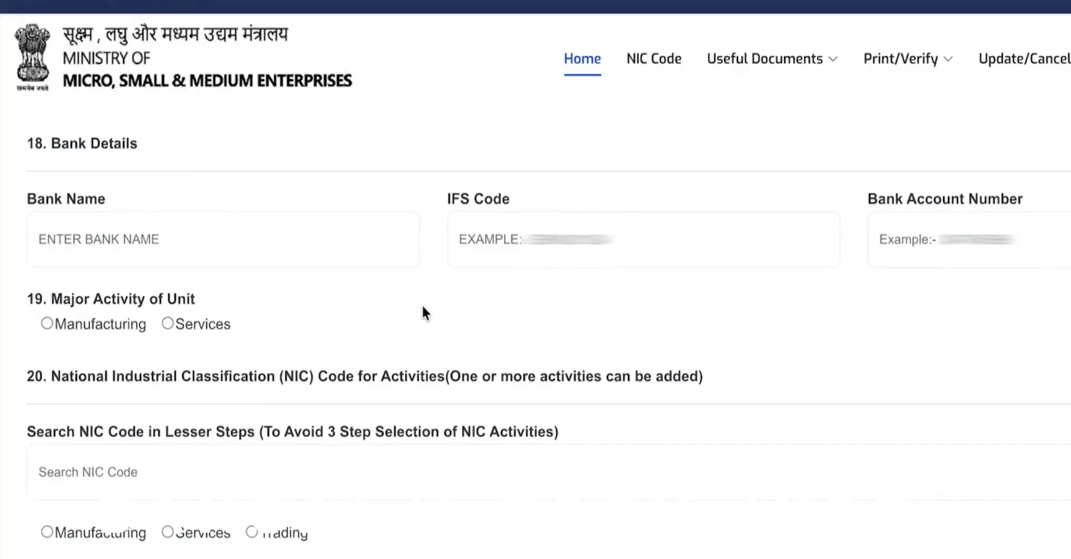
triple_click(76, 145)
left_click(128, 194)
left_click(122, 226)
left_click(710, 248)
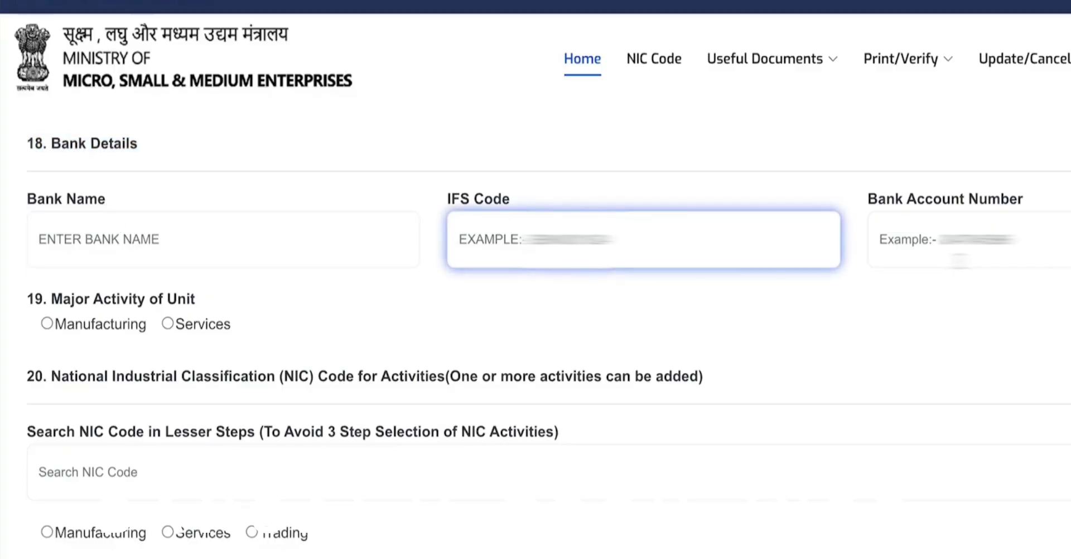
left_click(971, 252)
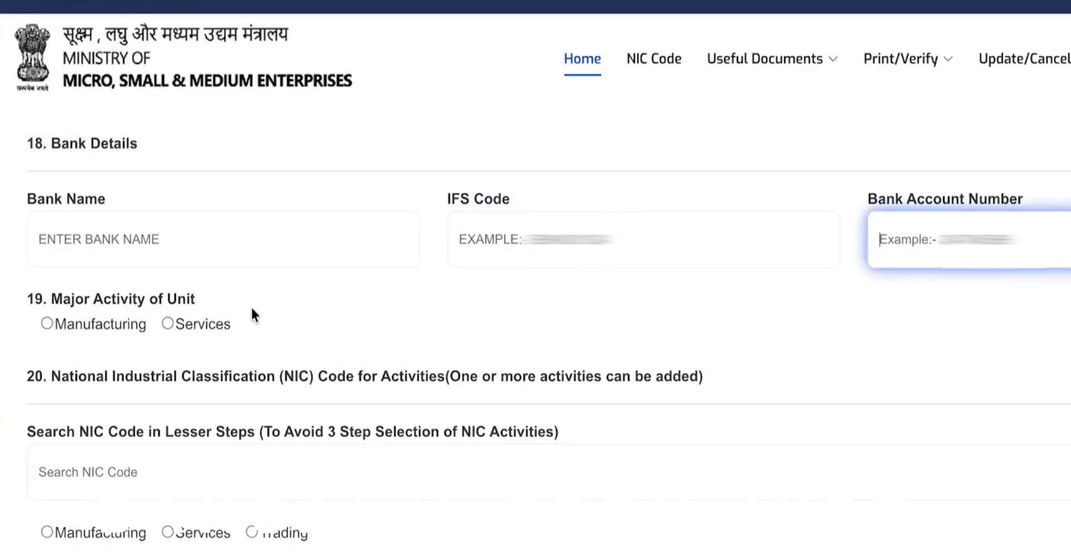
Set the unit's major activity to Services and the major activity under services to Trading
scroll(256, 311, "down", 1)
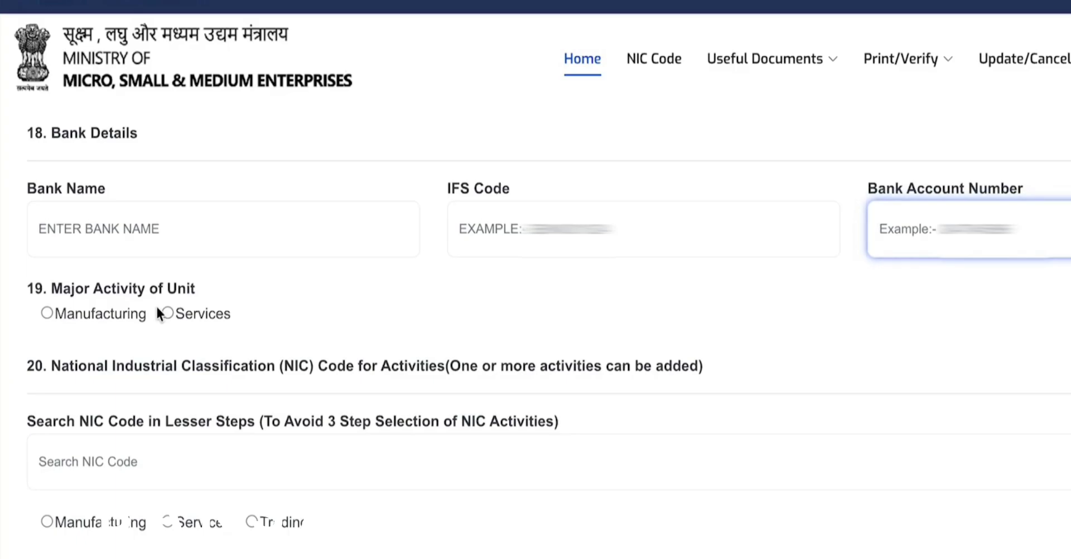
scroll(74, 310, "down", 1)
scroll(73, 313, "down", 1)
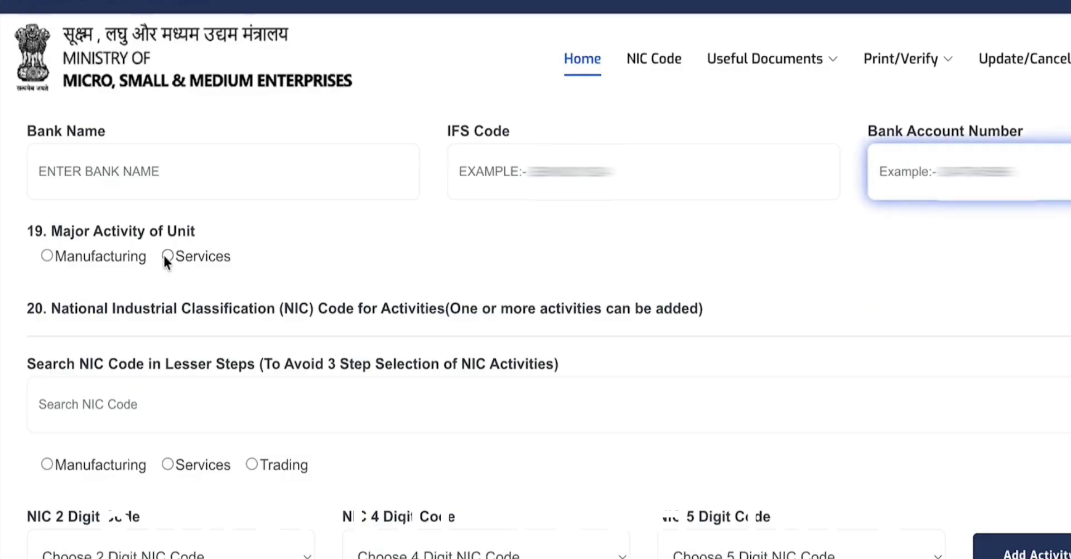
left_click(167, 256)
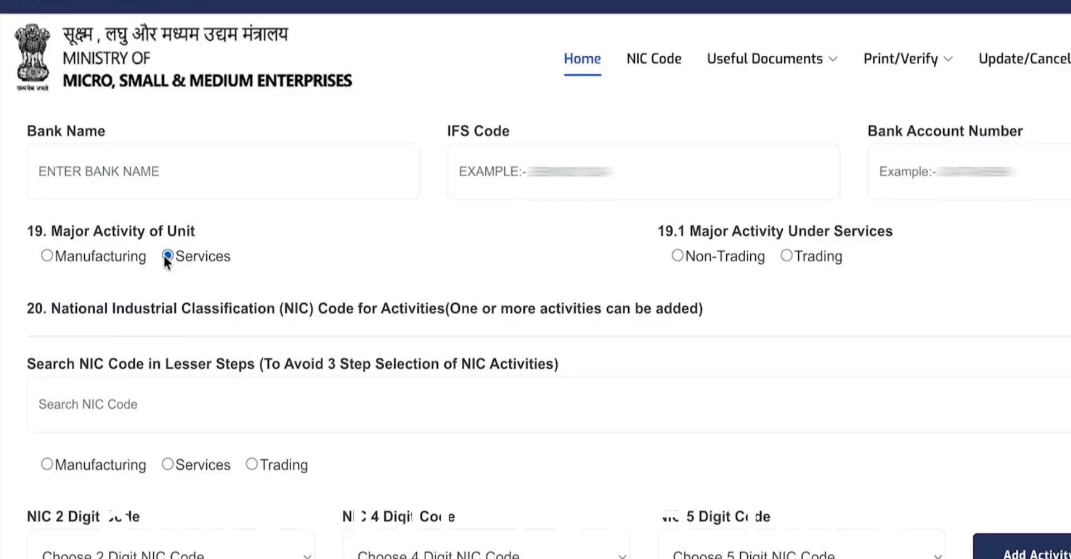
double_click(692, 232)
left_click(692, 232)
triple_click(706, 233)
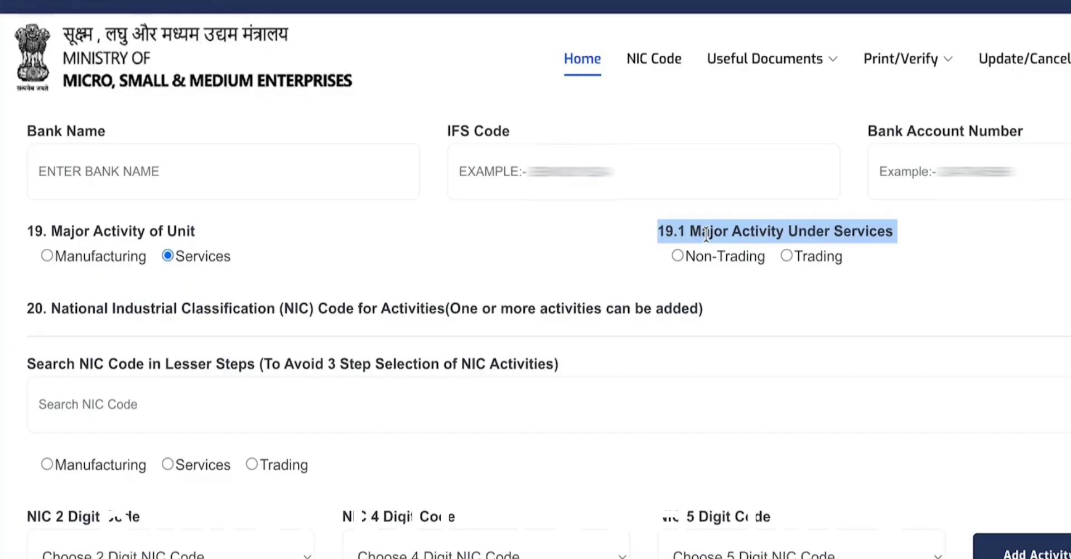
triple_click(706, 233)
double_click(706, 233)
left_click(787, 256)
scroll(784, 265, "down", 3)
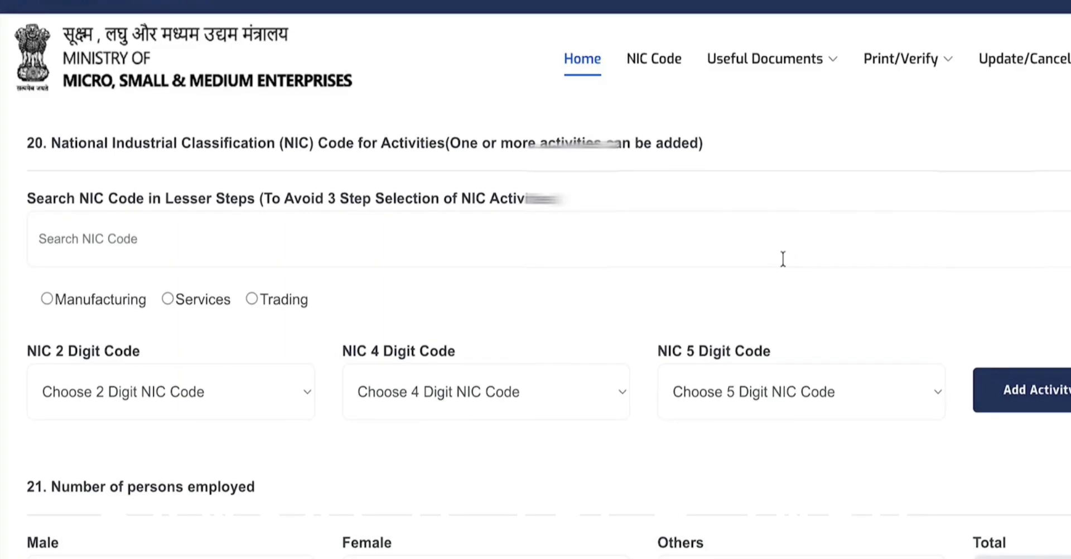
Set the NIC activity type to Services and the 2-digit NIC code to 66-Other financial activities
triple_click(89, 146)
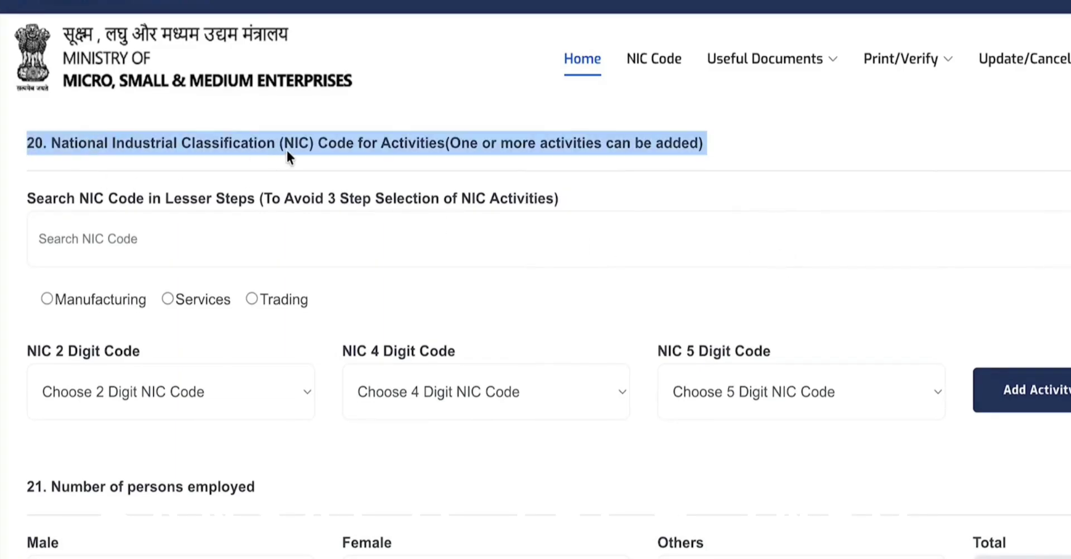
triple_click(317, 146)
left_click_drag(28, 202, 137, 204)
left_click(153, 205)
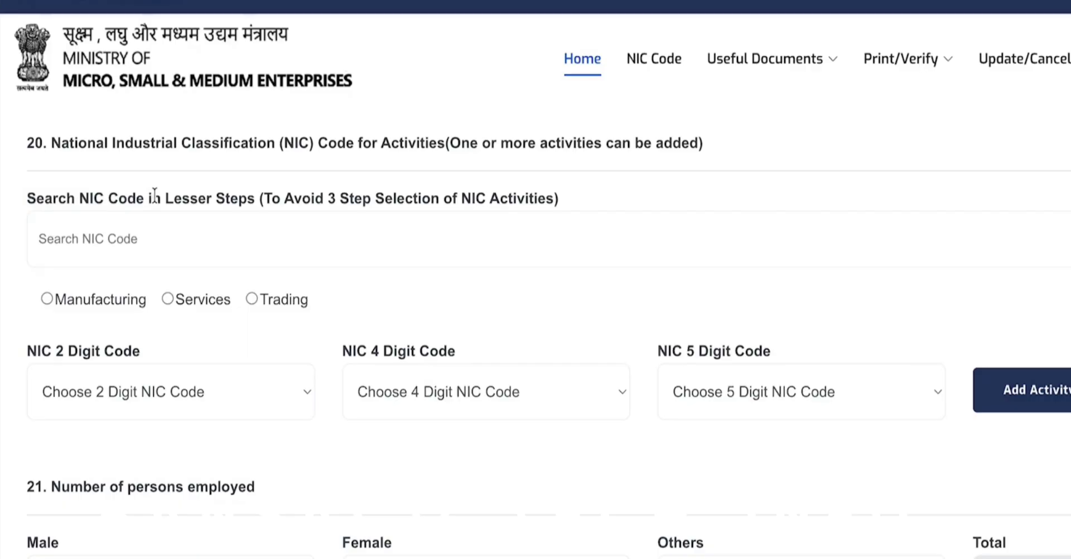
left_click(137, 239)
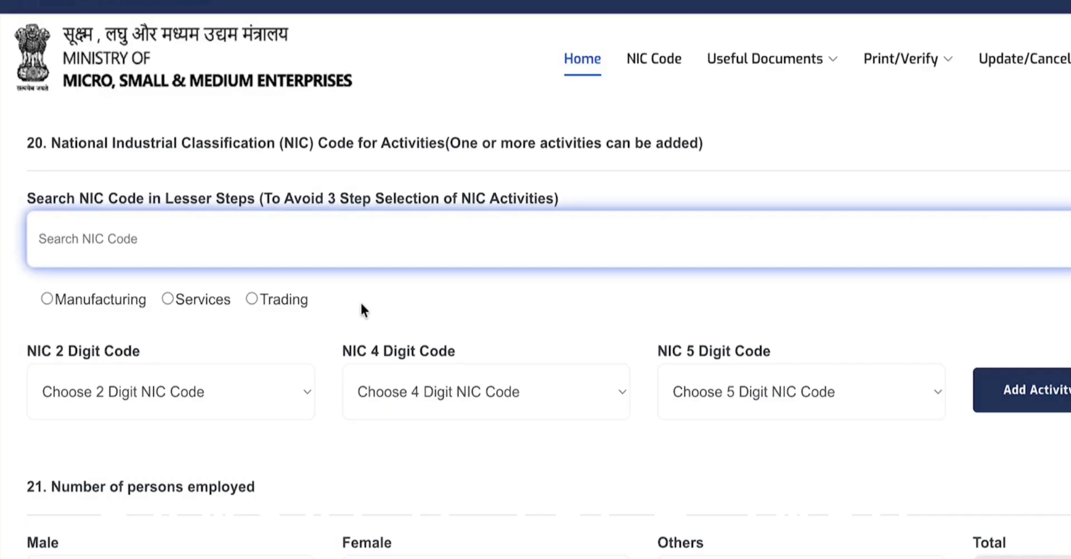
left_click(177, 303)
left_click(169, 299)
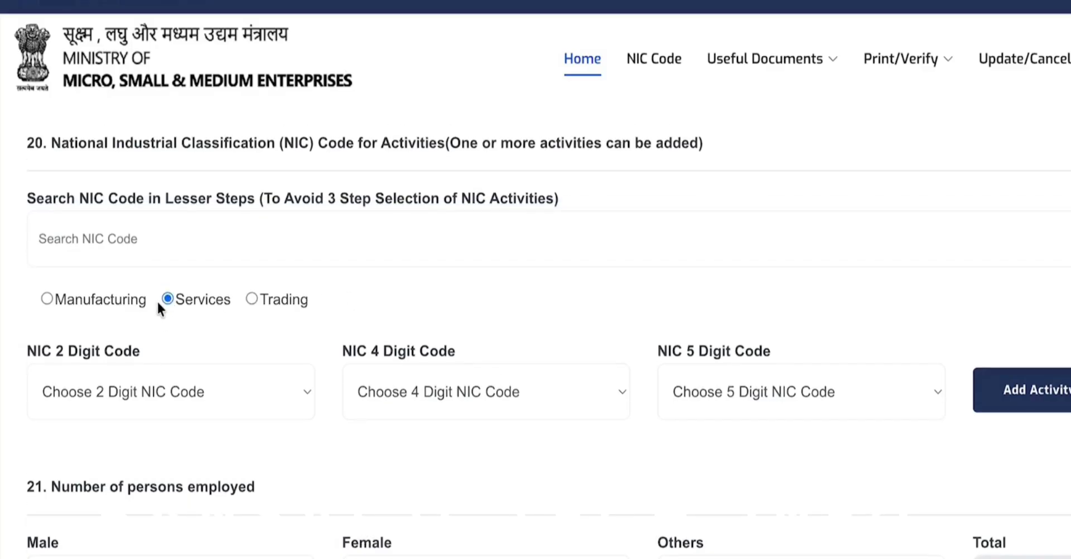
left_click(144, 373)
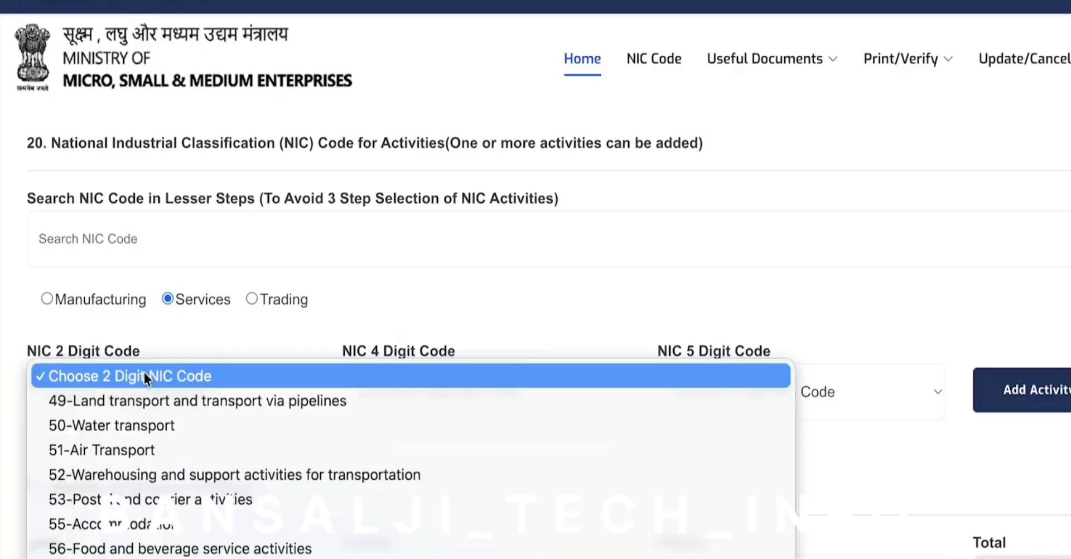
scroll(153, 385, "down", 10)
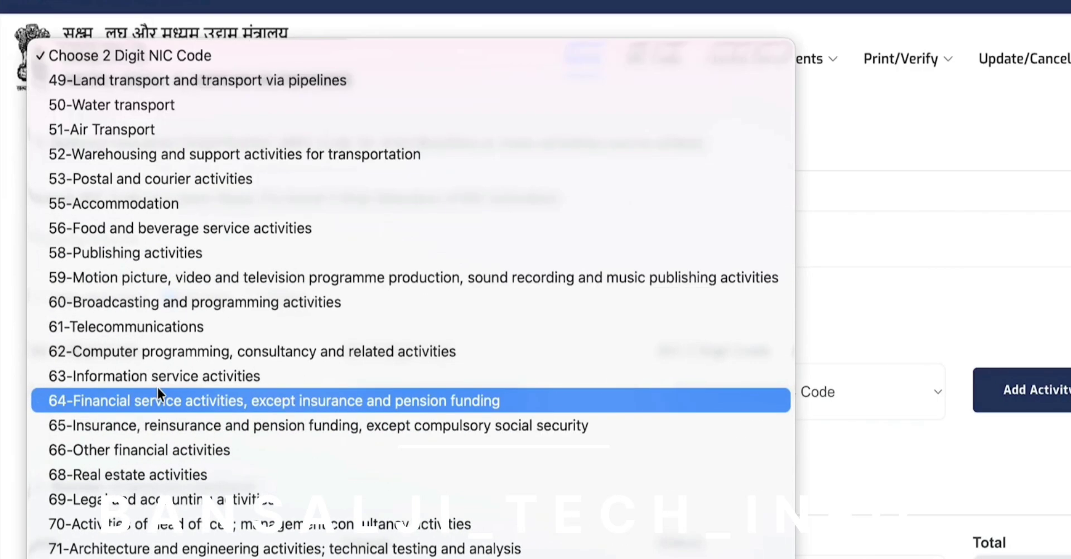
scroll(222, 287, "down", 5)
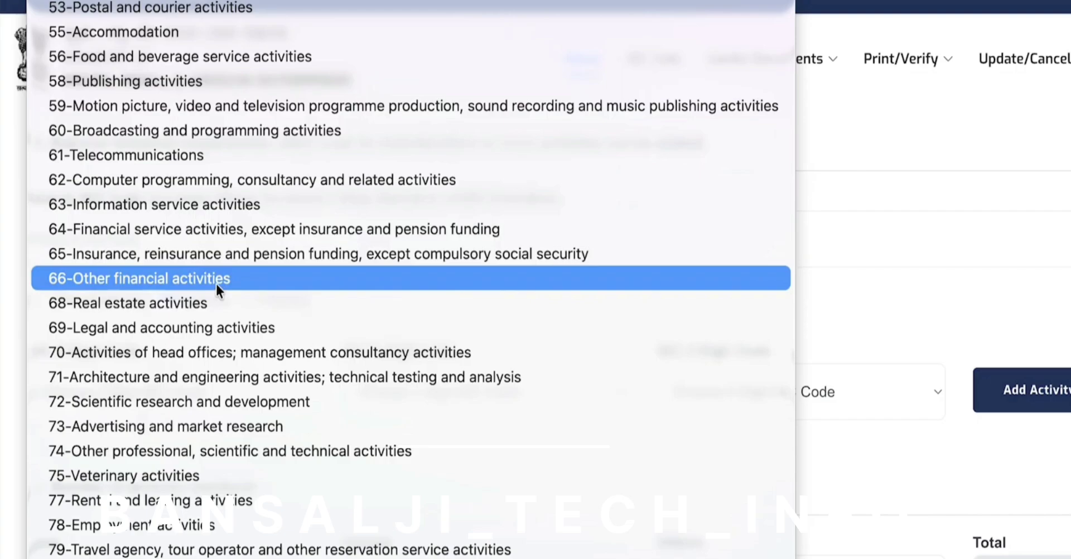
left_click(216, 282)
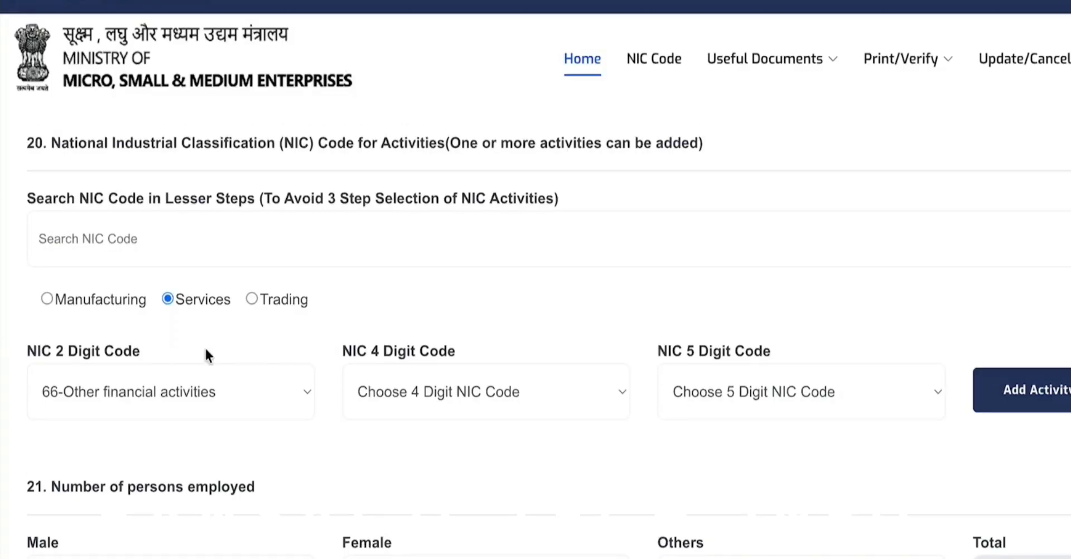
Select 4-digit NIC code 6629 and 5-digit code 66290 for activities auxiliary to insurance and pension funding, and add the activity
left_click(463, 395)
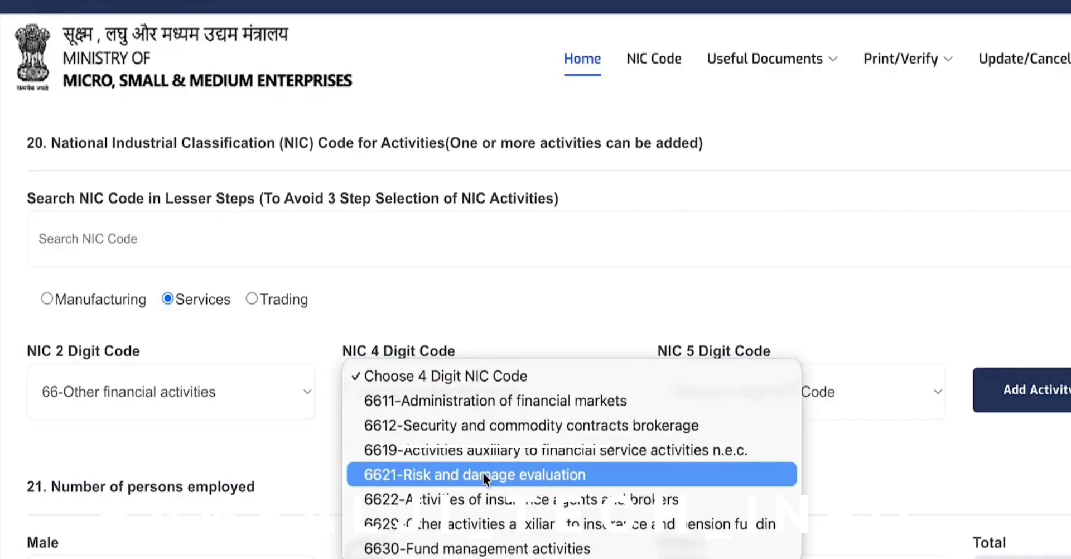
left_click(488, 522)
left_click(722, 386)
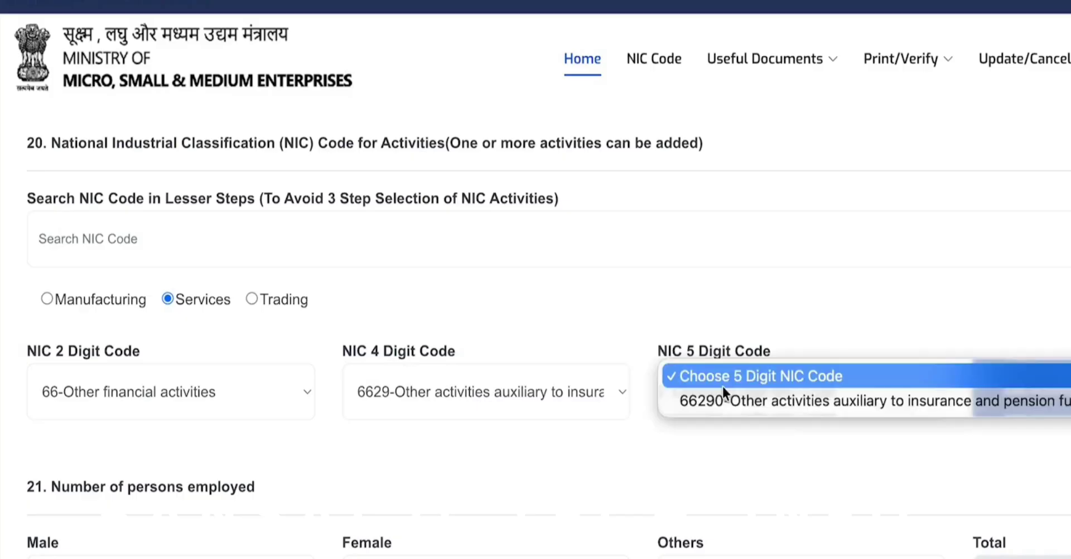
left_click(725, 397)
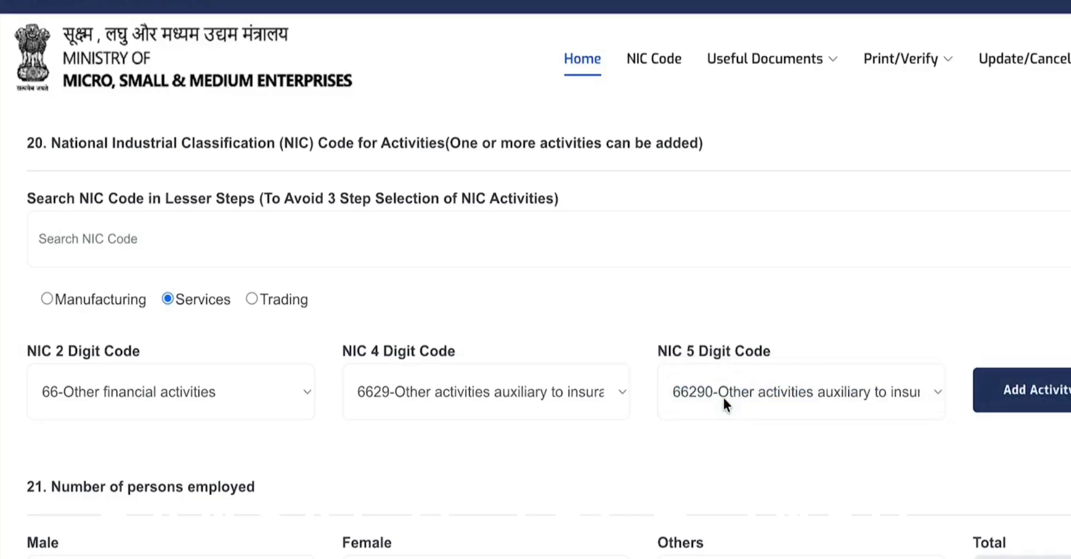
left_click(1023, 391)
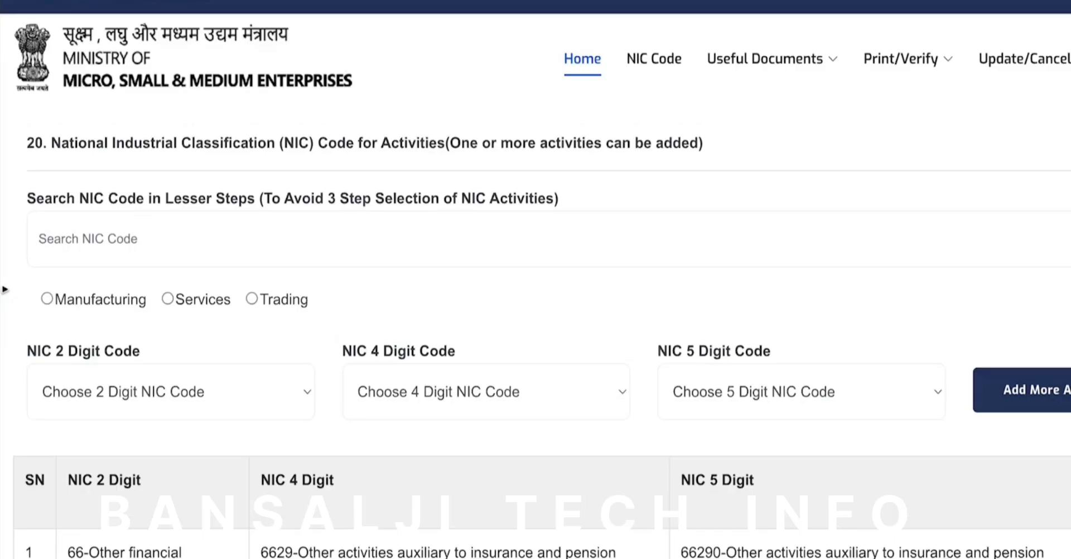
scroll(48, 424, "down", 2)
left_click_drag(65, 452, 795, 490)
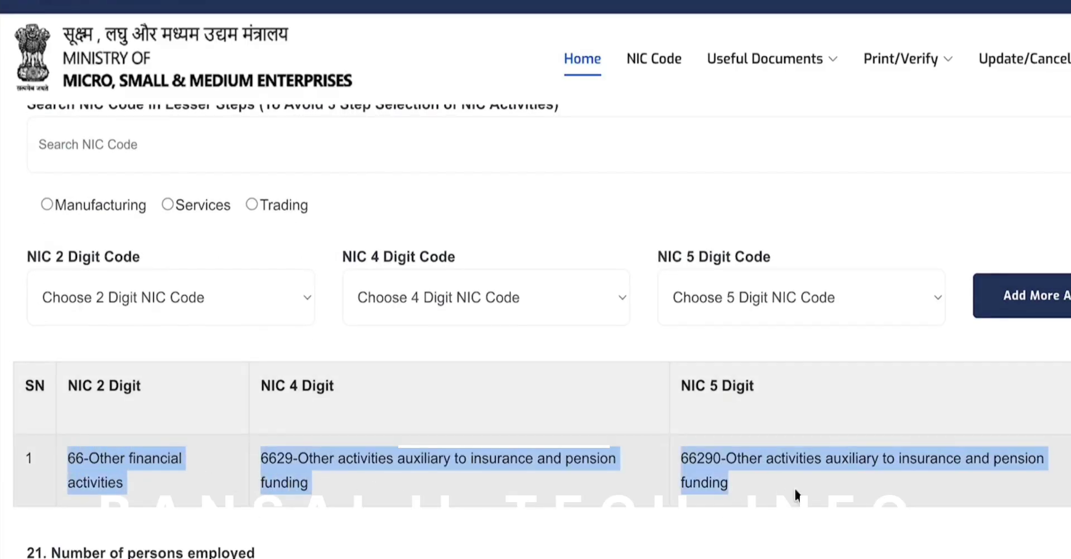
triple_click(846, 476)
left_click(141, 481)
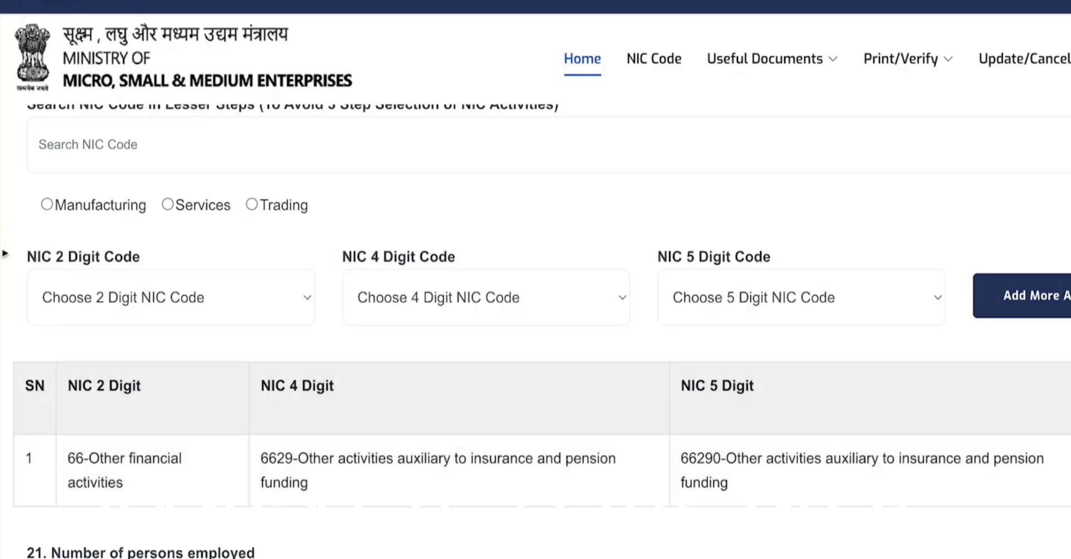
Set the number of persons employed to 5 male and 1 female
scroll(166, 299, "down", 2)
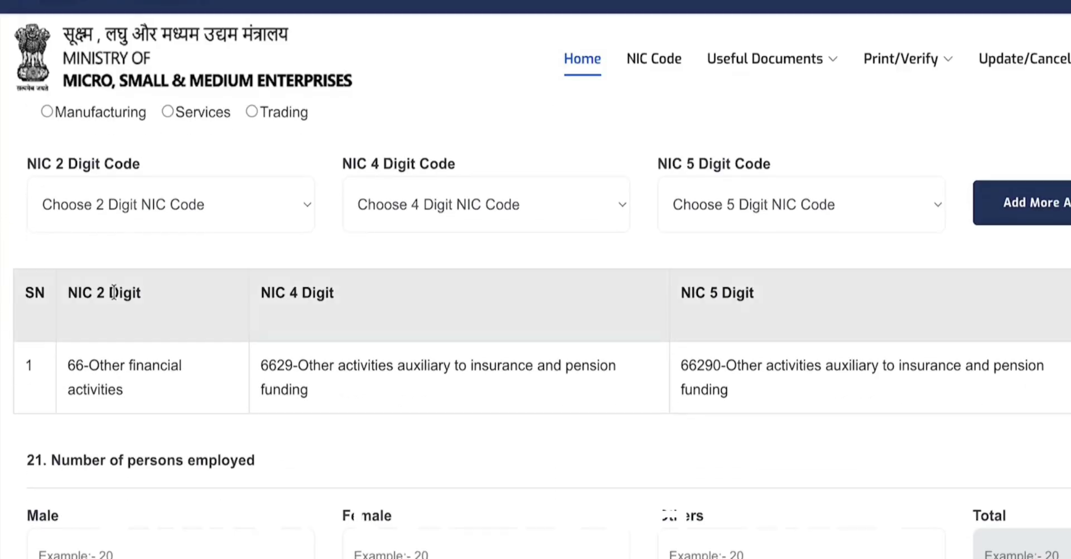
scroll(317, 292, "down", 1)
scroll(310, 287, "down", 4)
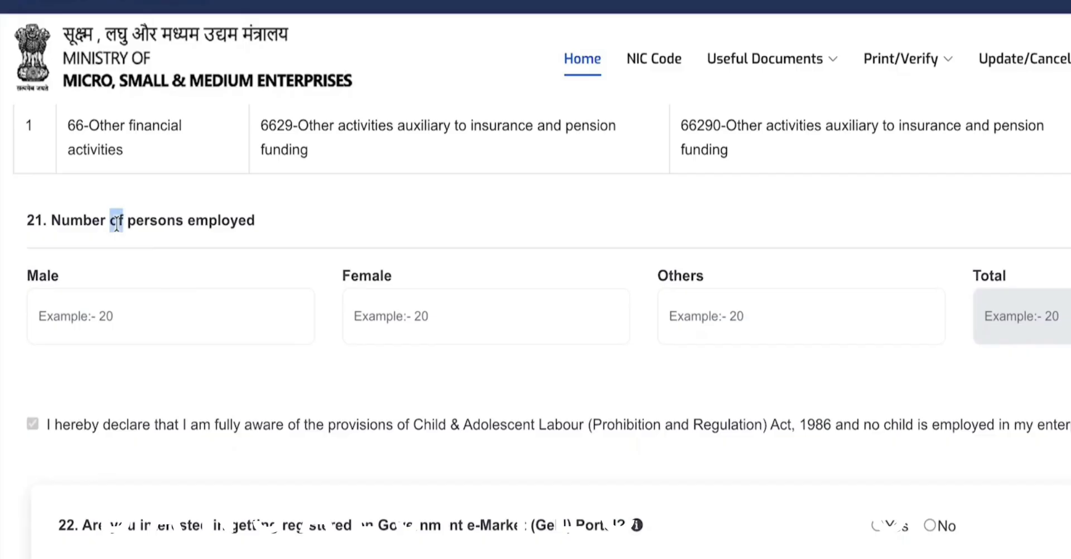
triple_click(116, 220)
left_click(154, 257)
left_click(138, 314)
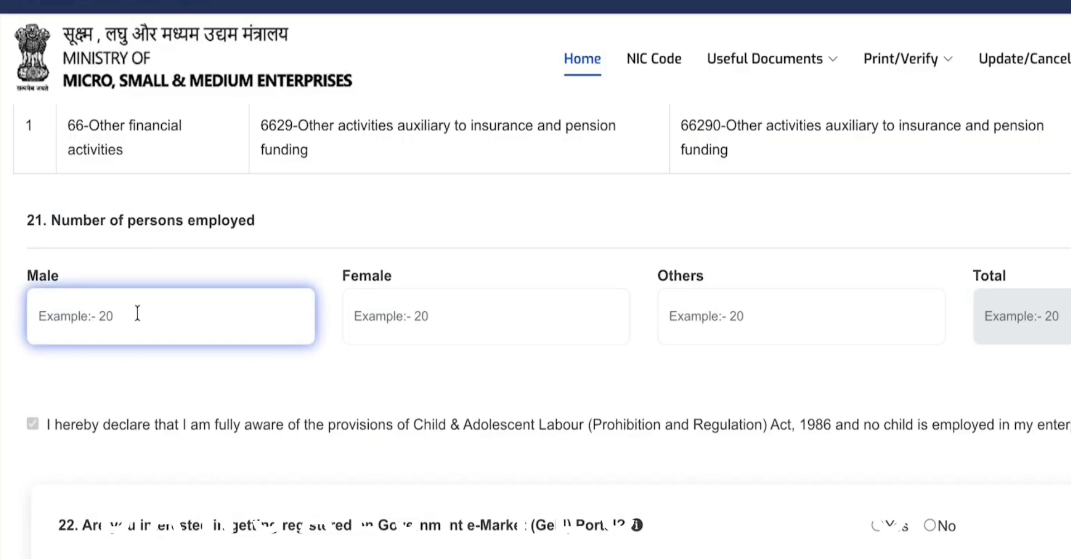
type("5")
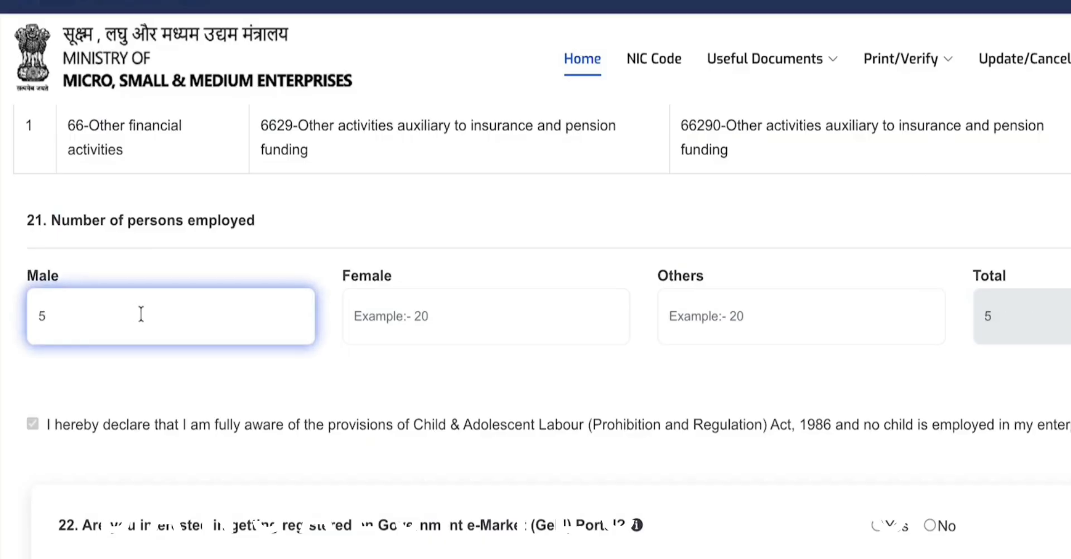
left_click(376, 316)
type("1")
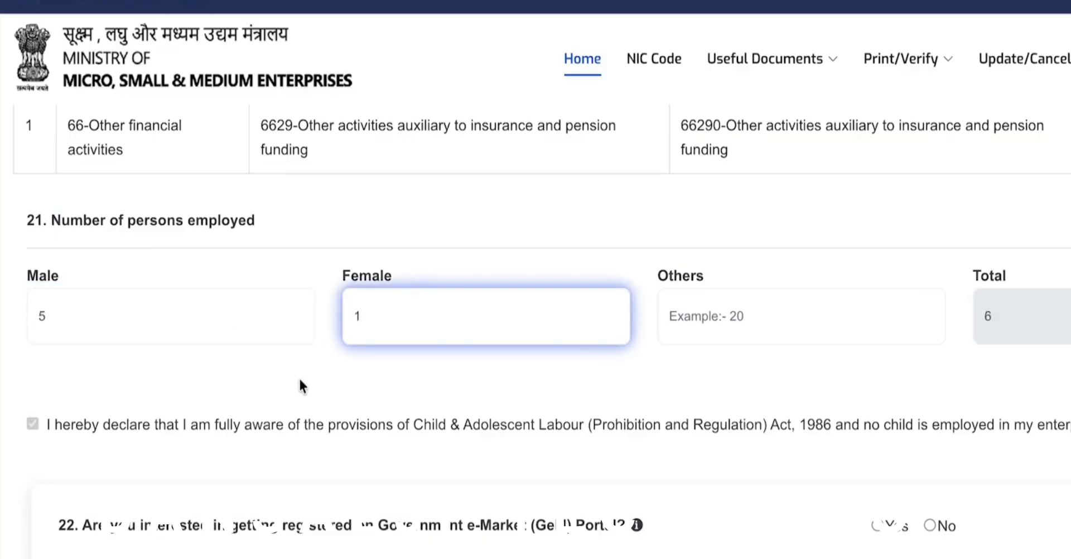
left_click(437, 394)
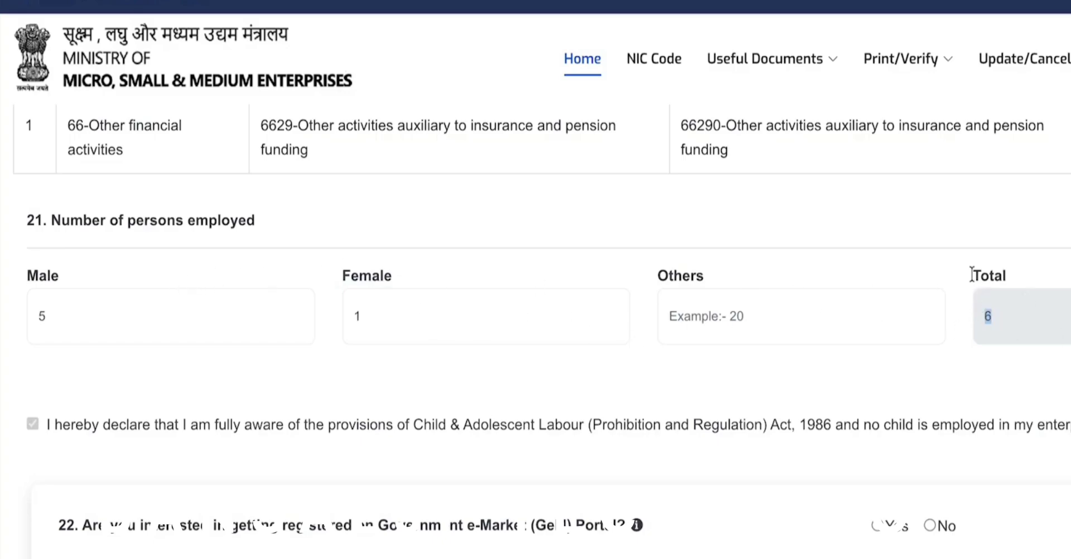
left_click_drag(972, 273, 1014, 317)
left_click(989, 322)
Review the child labour declaration and the questions about registering on the GeM, TReDS and other portals
scroll(989, 322, "down", 5)
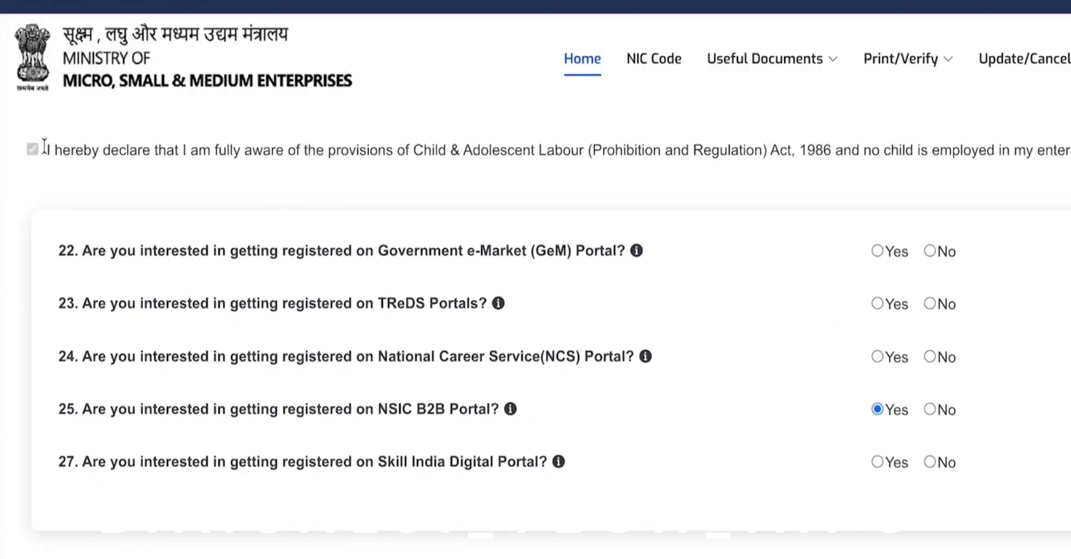
left_click_drag(49, 148, 186, 183)
left_click_drag(439, 225, 584, 497)
left_click(583, 492)
left_click_drag(78, 250, 365, 275)
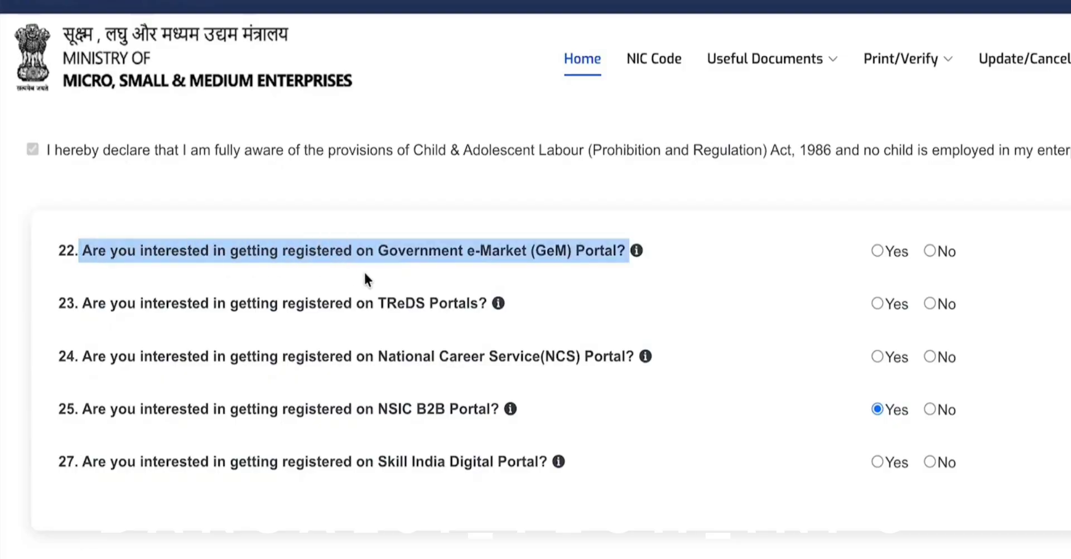
double_click(423, 260)
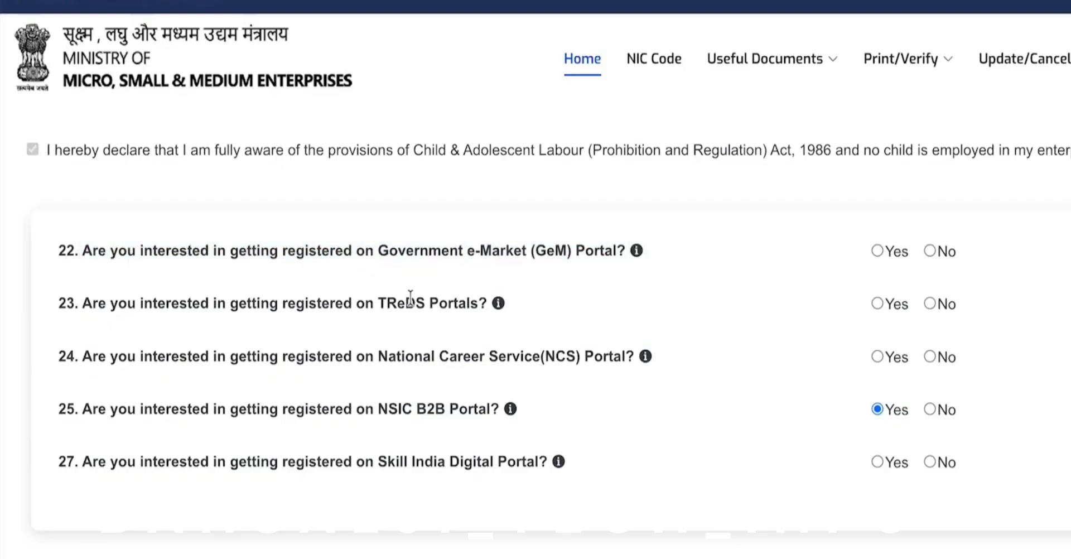
triple_click(410, 300)
left_click(648, 288)
Switch the NSIC B2B Portal interest answer to No and back to Yes, and review the final declaration
left_click(929, 410)
left_click(877, 411)
scroll(161, 345, "down", 2)
scroll(160, 347, "down", 1)
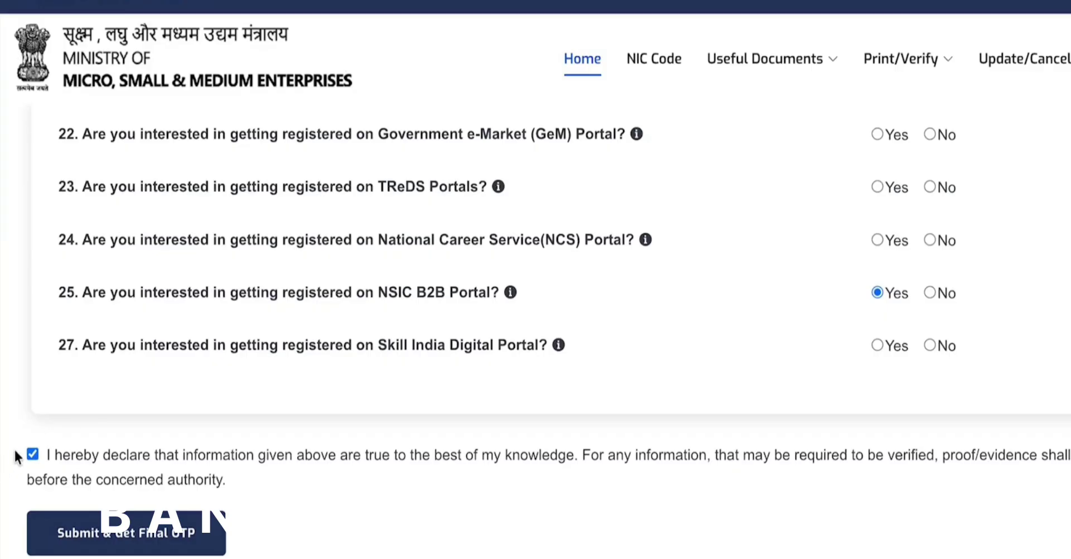
scroll(22, 447, "down", 1)
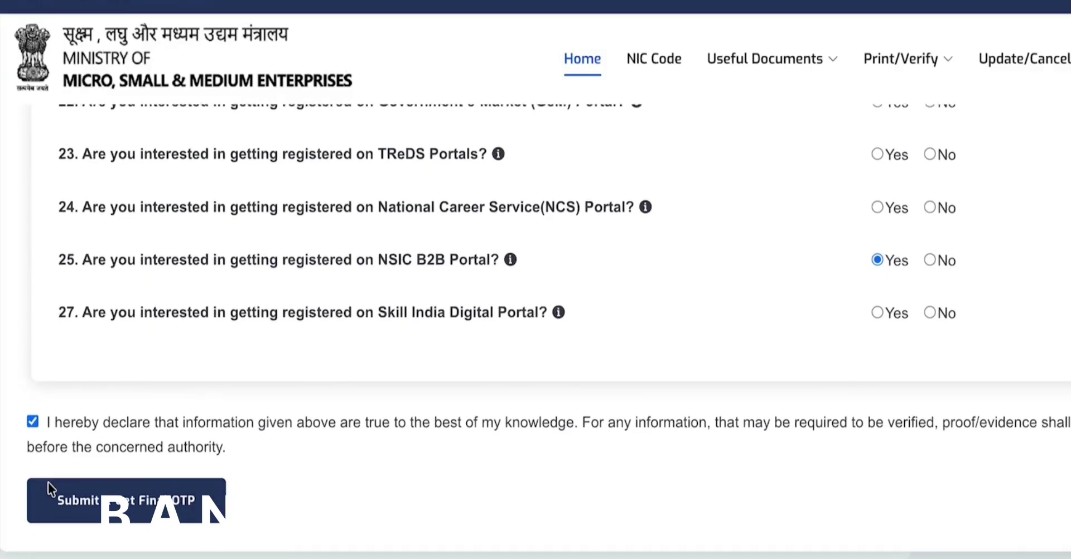
scroll(105, 496, "down", 2)
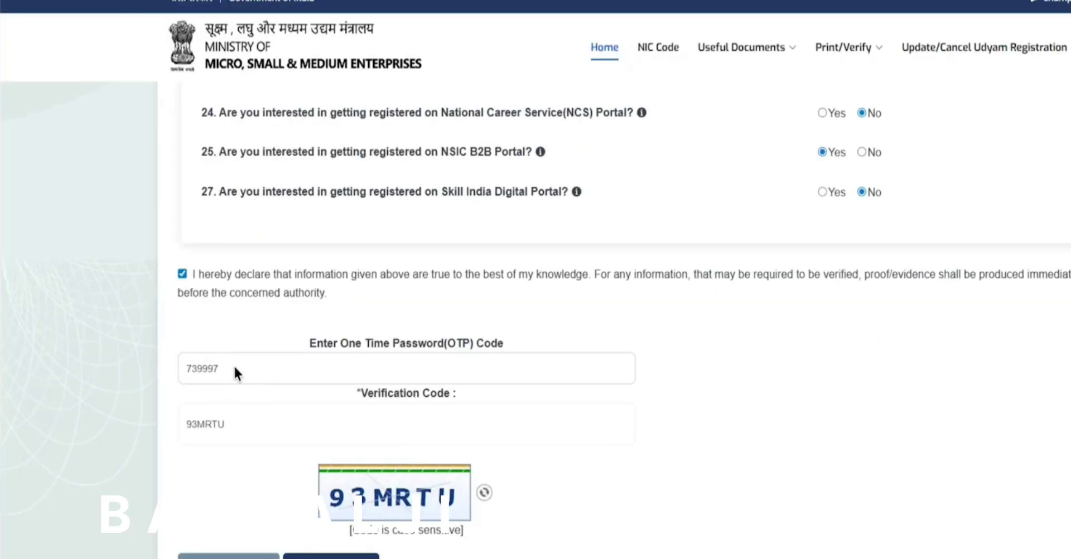
mouse_move(234, 368)
left_mouse_down()
mouse_move(271, 369)
mouse_move(244, 377)
mouse_move(255, 384)
left_mouse_up()
mouse_move(308, 508)
left_mouse_down()
mouse_move(231, 444)
mouse_move(256, 441)
left_mouse_up()
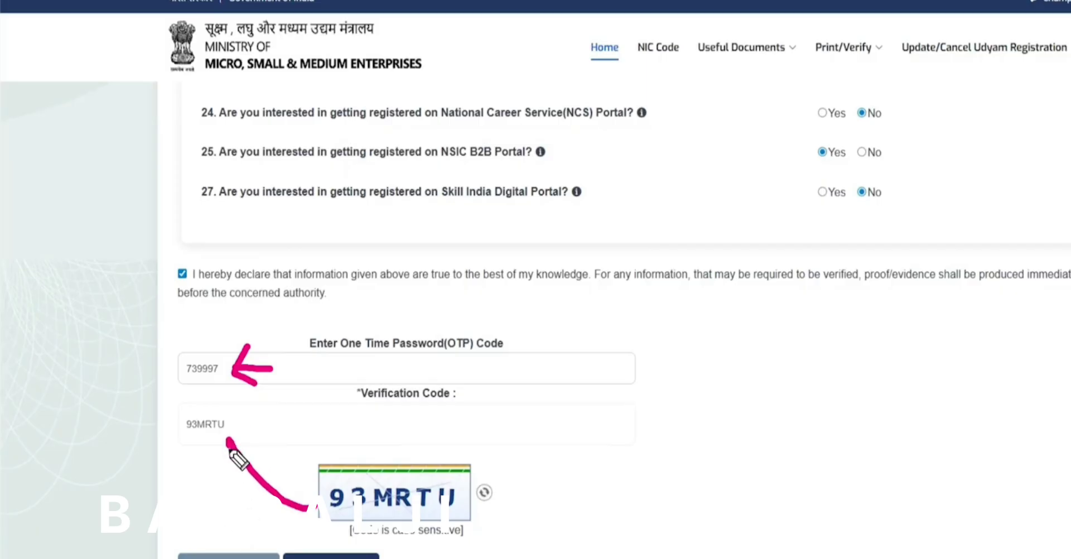
mouse_move(234, 526)
left_mouse_down()
mouse_move(171, 558)
mouse_move(276, 555)
mouse_move(224, 532)
left_mouse_up()
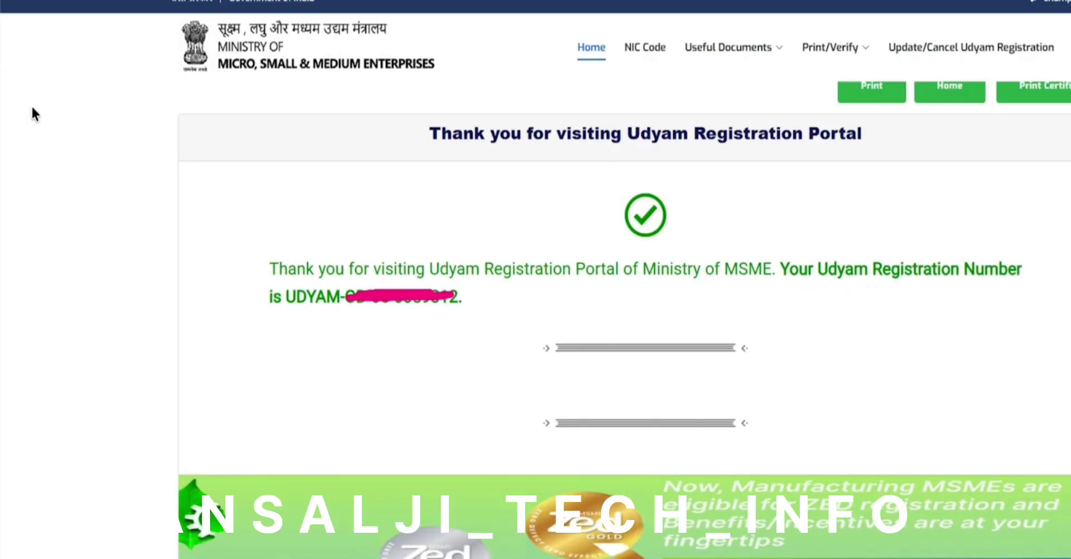
mouse_move(208, 182)
left_mouse_down()
mouse_move(219, 230)
mouse_move(233, 213)
left_mouse_up()
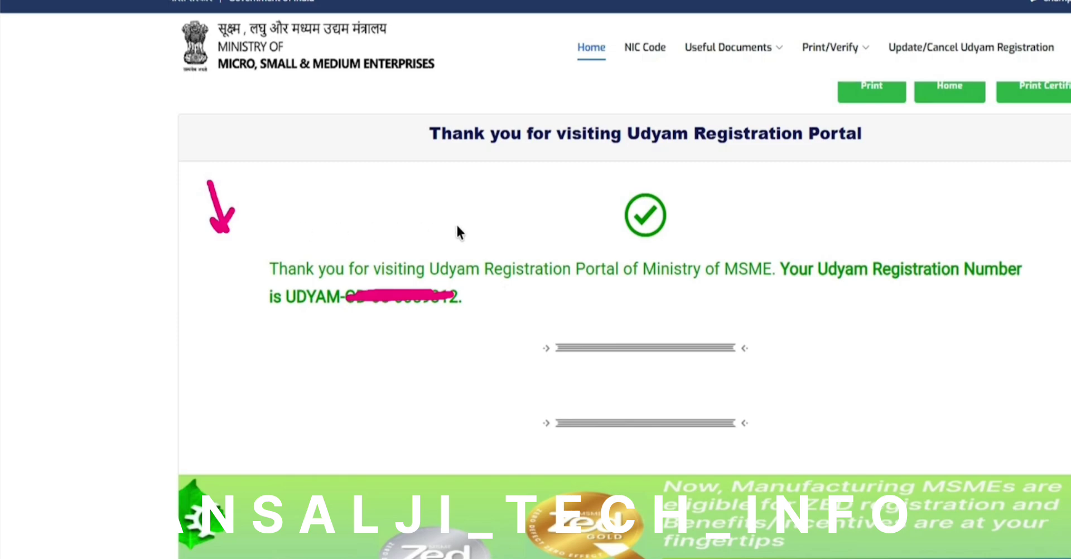
left_click_drag(459, 224, 473, 213)
mouse_move(1043, 109)
left_mouse_down()
mouse_move(1054, 149)
mouse_move(1060, 119)
mouse_move(1044, 106)
mouse_move(1035, 131)
left_mouse_up()
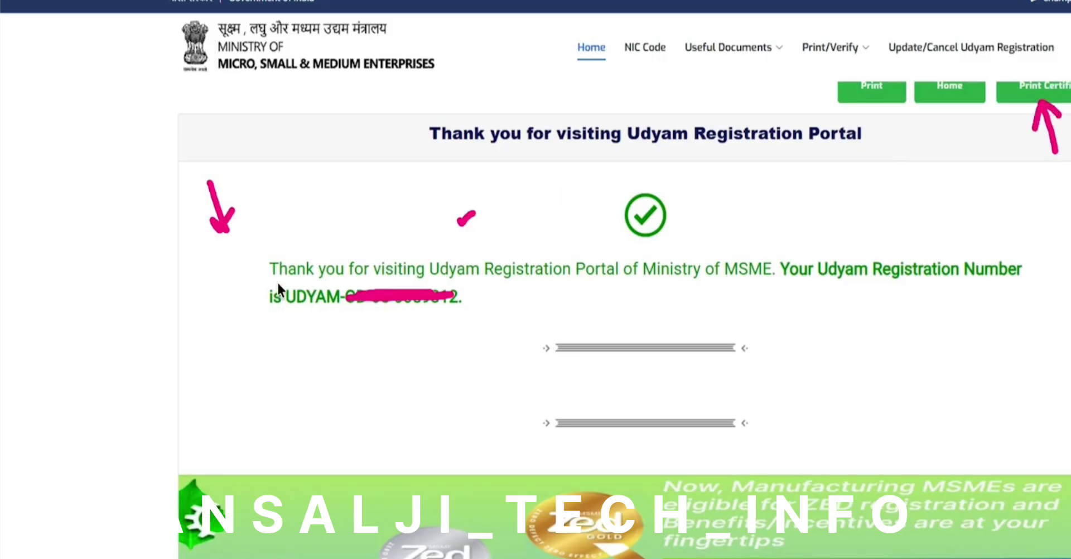
mouse_move(279, 288)
left_mouse_down()
mouse_move(295, 330)
mouse_move(403, 341)
mouse_move(479, 307)
mouse_move(428, 284)
mouse_move(282, 286)
left_mouse_up()
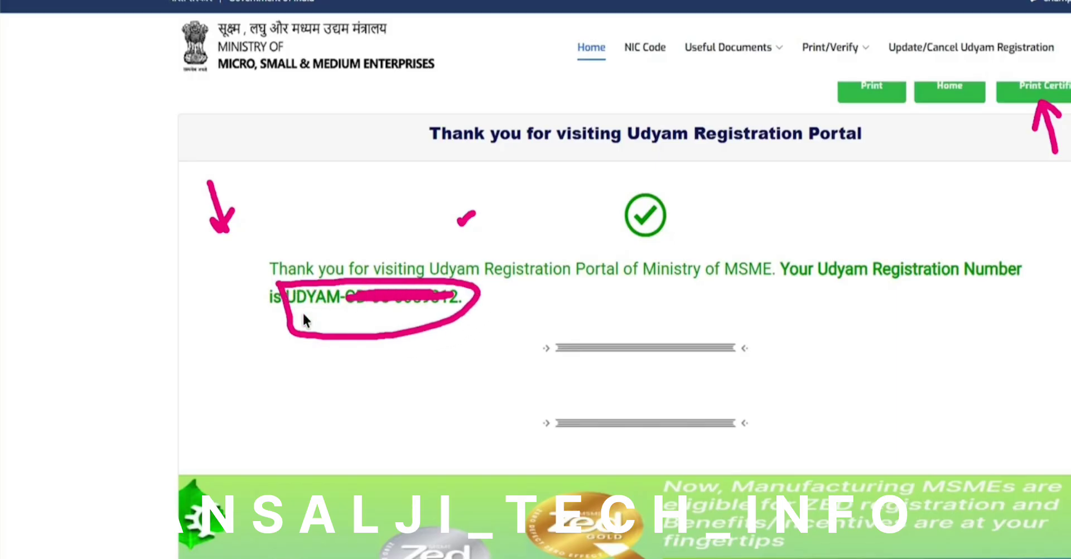
left_click_drag(363, 325, 338, 339)
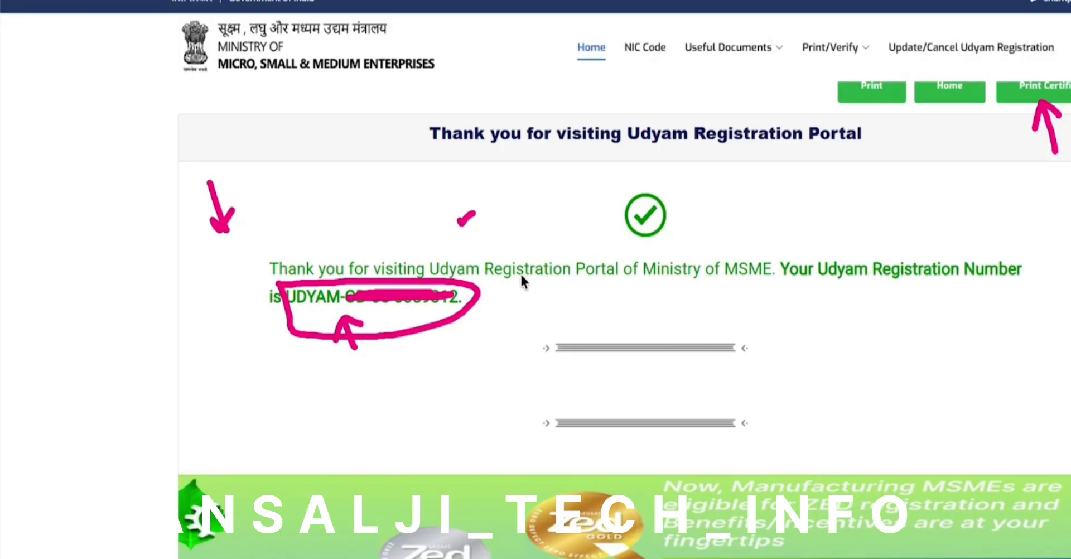
mouse_move(460, 322)
left_mouse_down()
mouse_move(482, 355)
mouse_move(465, 322)
mouse_move(459, 344)
left_mouse_up()
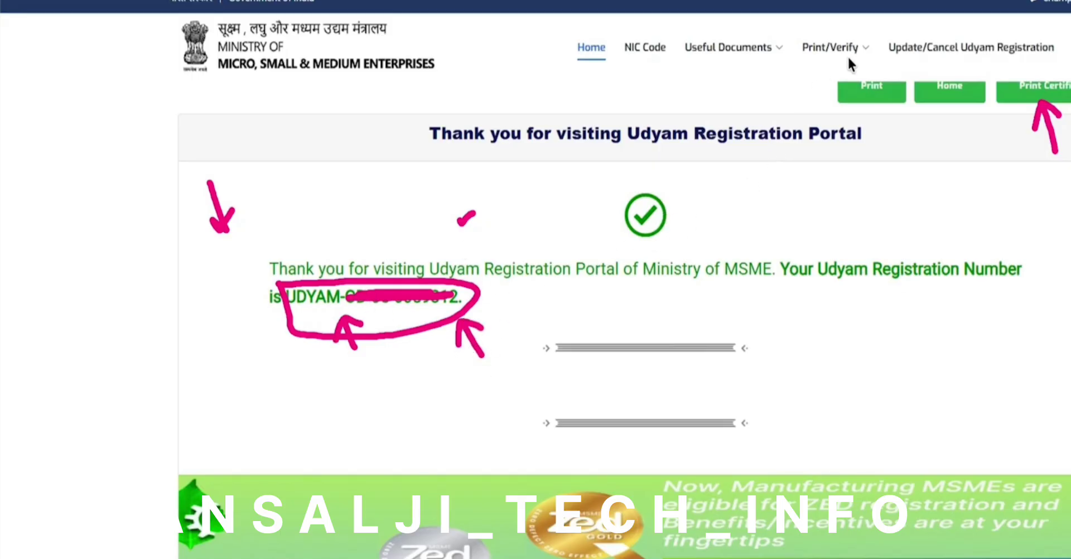
left_click_drag(467, 82, 493, 74)
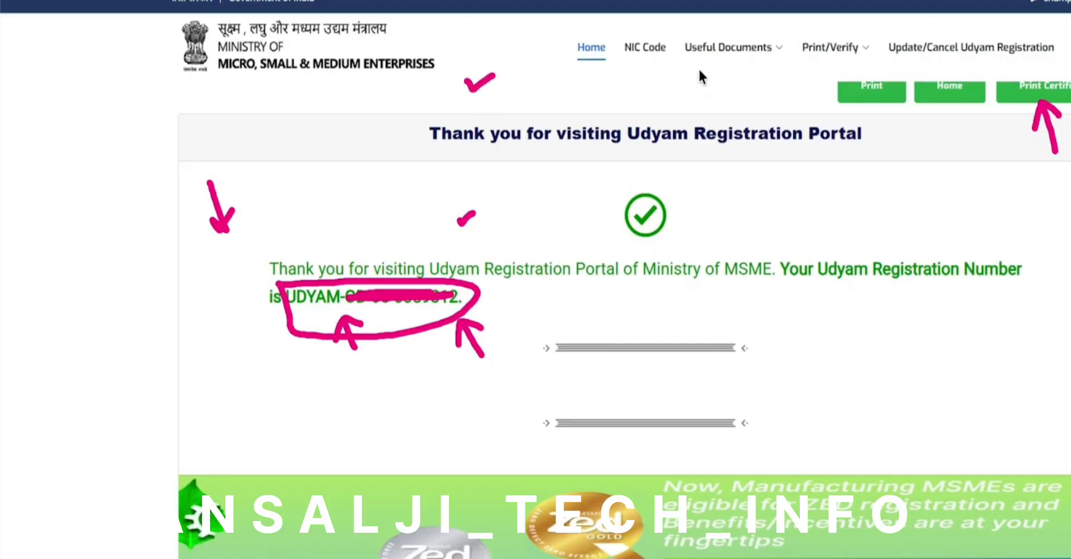
mouse_move(847, 25)
left_mouse_down()
mouse_move(820, 24)
mouse_move(786, 72)
mouse_move(866, 55)
mouse_move(808, 25)
left_mouse_up()
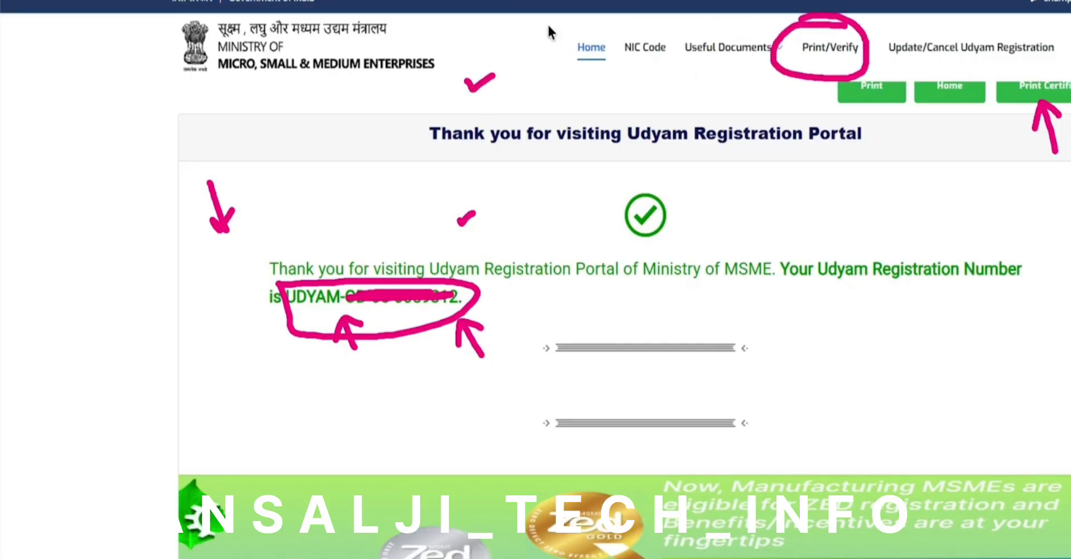
Examine the certificate printing option and the Udyami Login form's registration number, mobile number, OTP option, OTP code and captcha fields
left_click_drag(1070, 105, 1070, 136)
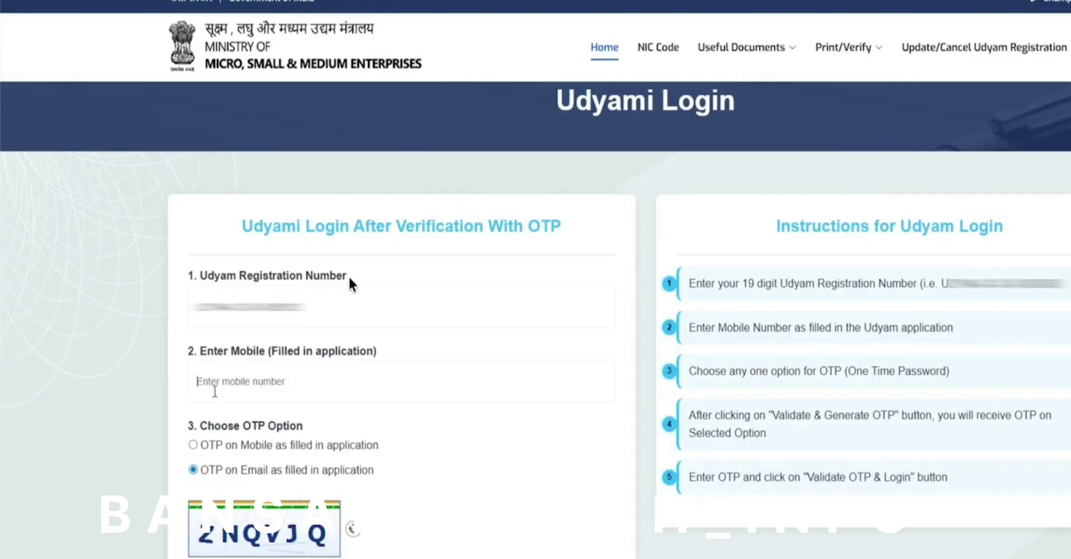
mouse_move(337, 310)
left_mouse_down()
mouse_move(372, 314)
mouse_move(335, 310)
mouse_move(342, 321)
left_mouse_up()
left_click_drag(268, 315, 286, 320)
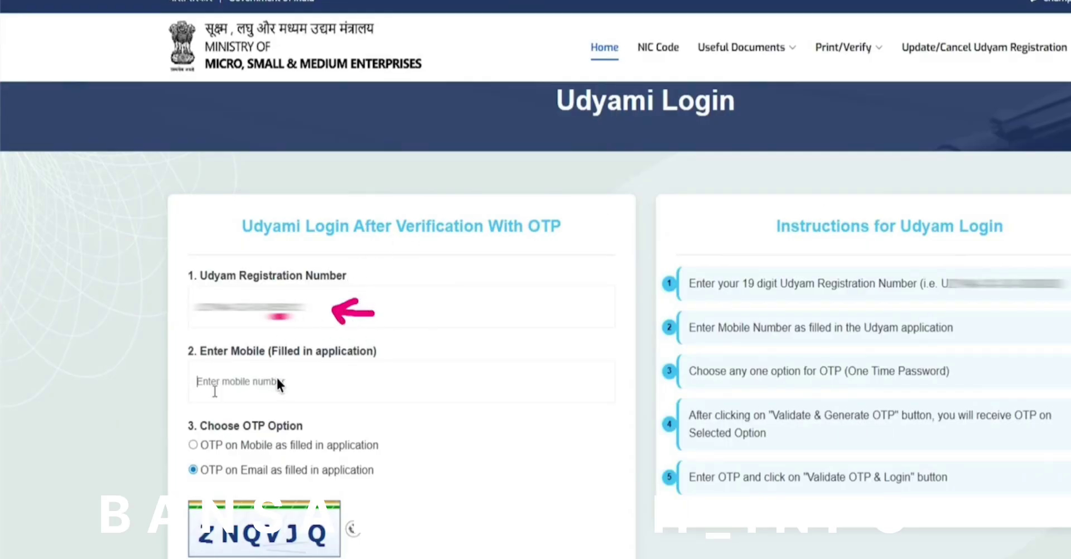
left_click_drag(279, 375, 298, 389)
mouse_move(387, 471)
left_mouse_down()
mouse_move(392, 478)
mouse_move(400, 443)
left_mouse_up()
left_click_drag(343, 534, 358, 558)
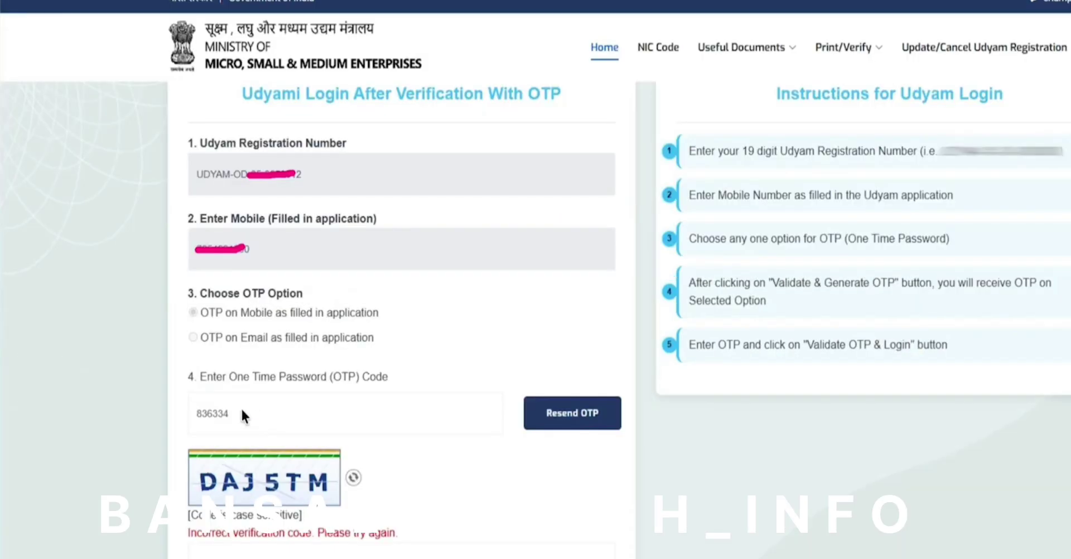
left_click_drag(234, 407, 266, 420)
left_click_drag(266, 537, 267, 558)
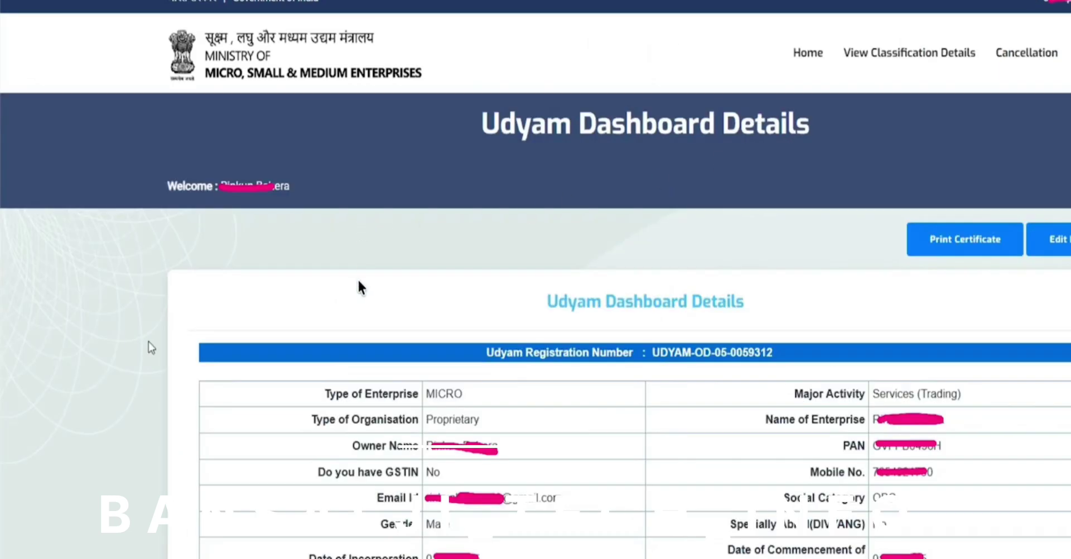
Review the enterprise details on the Udyam dashboard and locate the option for printing the certificate
mouse_move(356, 284)
left_mouse_down()
mouse_move(394, 279)
mouse_move(389, 267)
left_mouse_up()
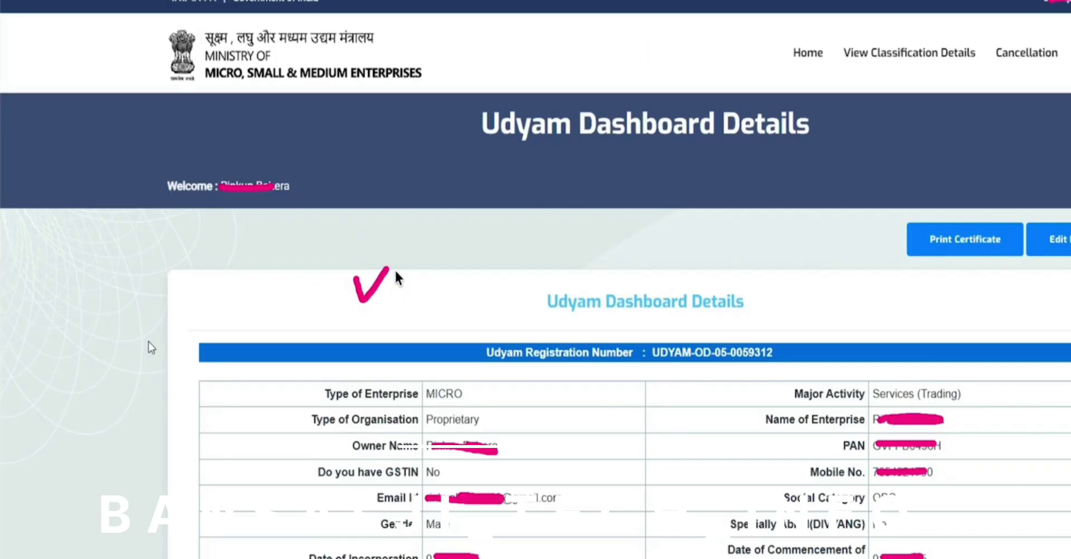
left_click_drag(925, 262, 926, 308)
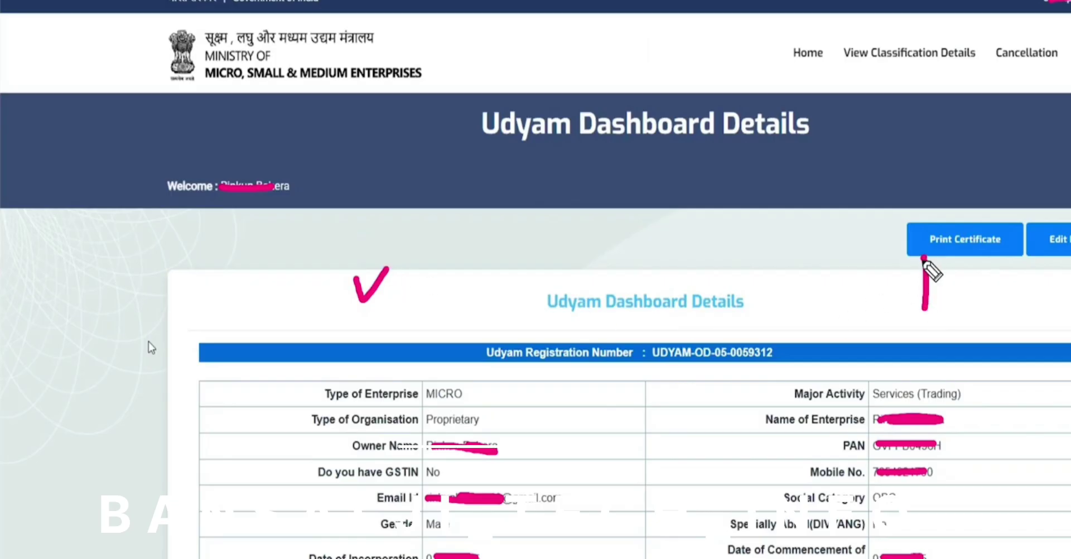
mouse_move(924, 258)
left_mouse_down()
mouse_move(911, 290)
mouse_move(962, 278)
mouse_move(985, 251)
left_mouse_up()
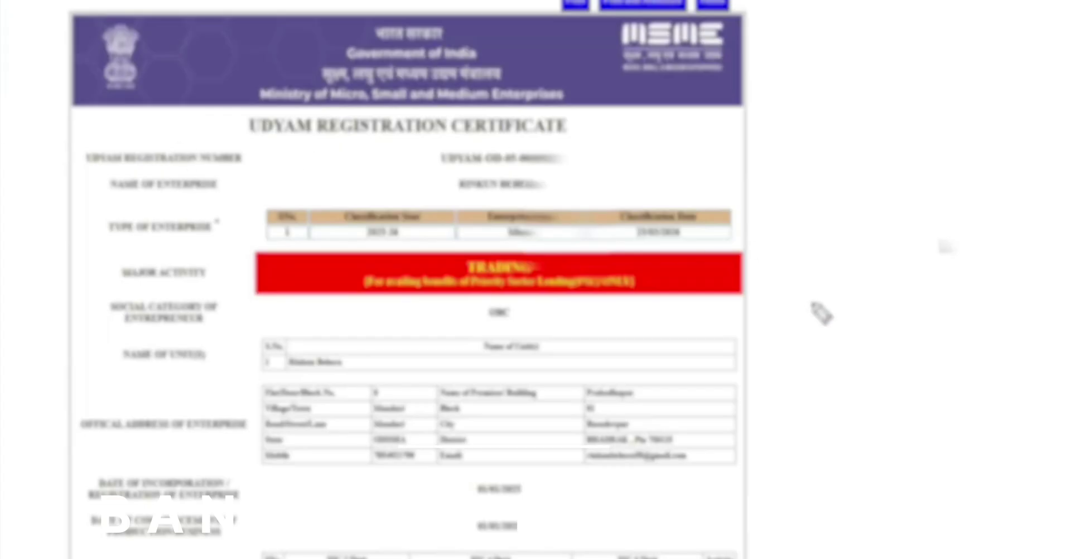
Examine the Udyam Registration Certificate and the print options offered above it
left_click_drag(791, 306, 831, 291)
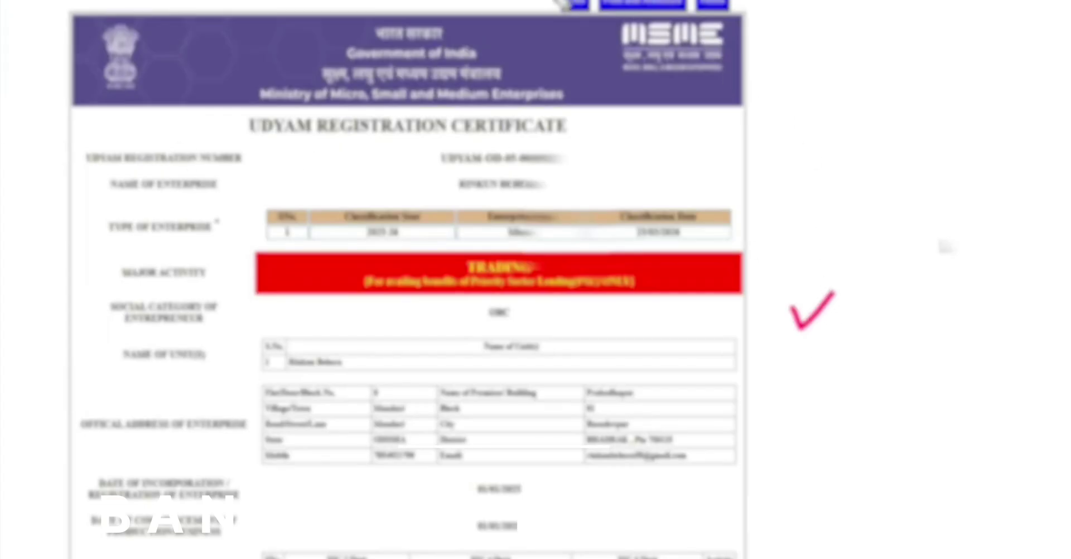
mouse_move(561, 3)
left_mouse_down()
mouse_move(586, 28)
mouse_move(593, 3)
left_mouse_up()
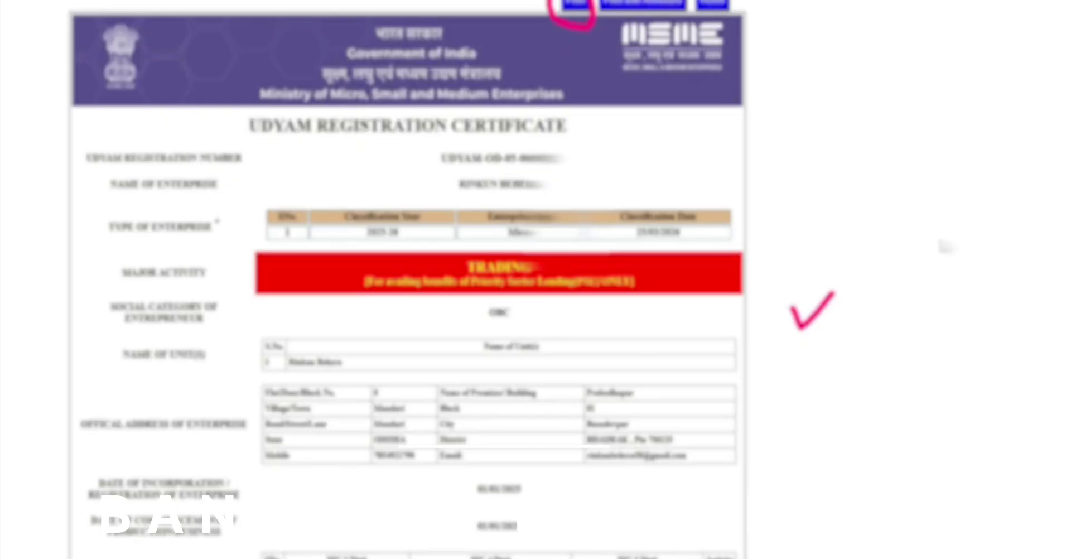
mouse_move(796, 319)
left_mouse_down()
mouse_move(839, 320)
mouse_move(801, 326)
mouse_move(806, 338)
left_mouse_up()
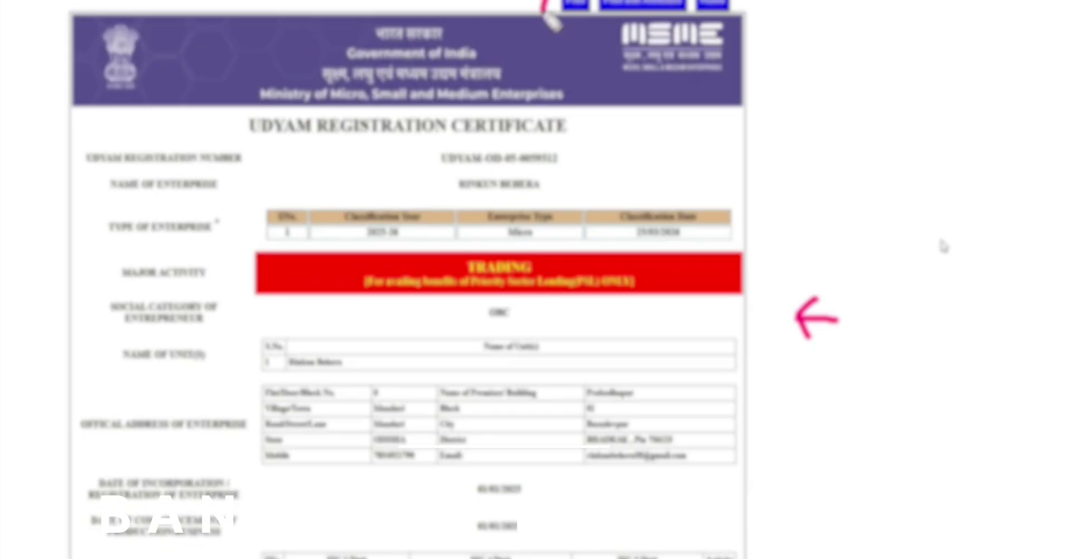
mouse_move(544, 1)
left_mouse_down()
mouse_move(581, 26)
mouse_move(593, 3)
left_mouse_up()
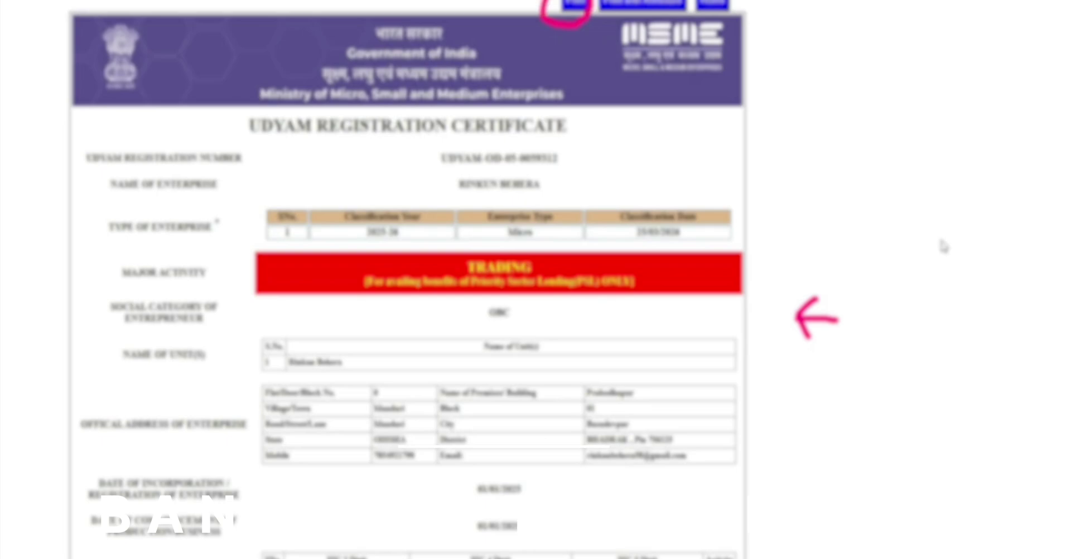
mouse_move(603, 1)
left_mouse_down()
mouse_move(596, 23)
mouse_move(641, 49)
mouse_move(717, 2)
left_mouse_up()
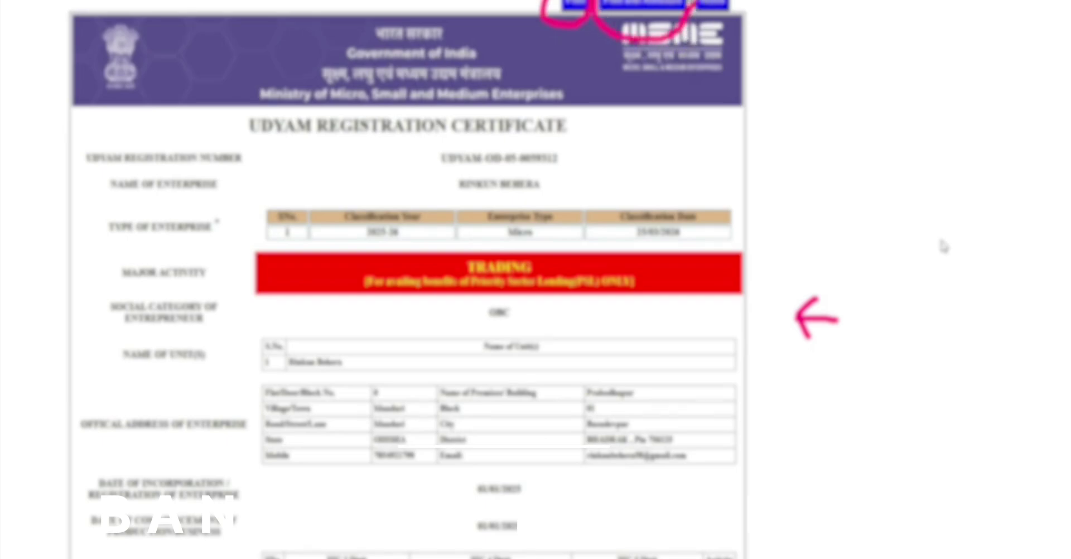